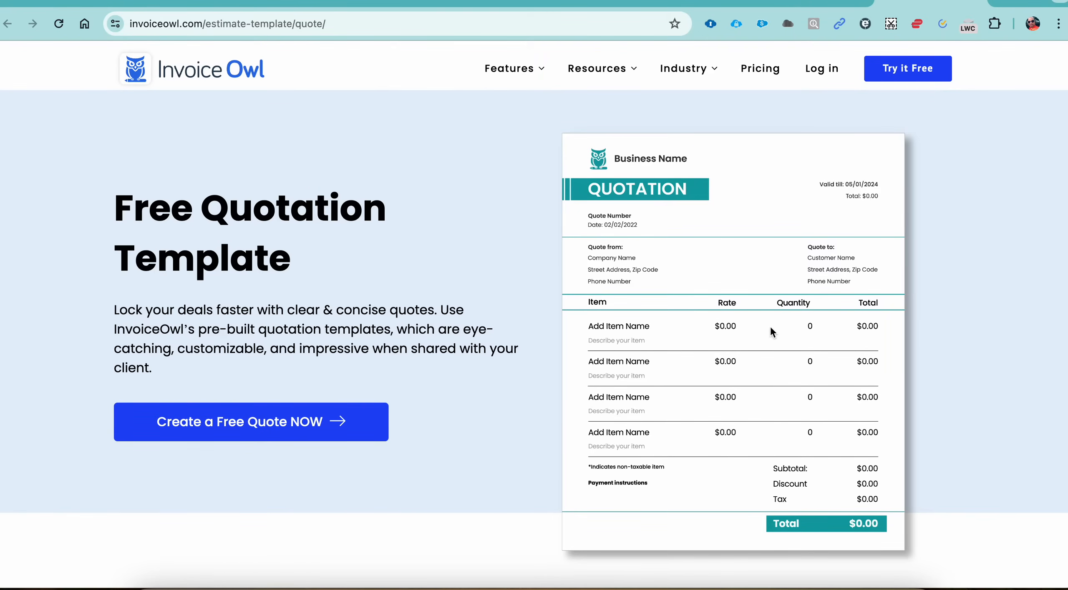
- Switch to the 07-Episode specification in Google Docs and select the new object name "Quote Line Item"
left_click(593, 3)
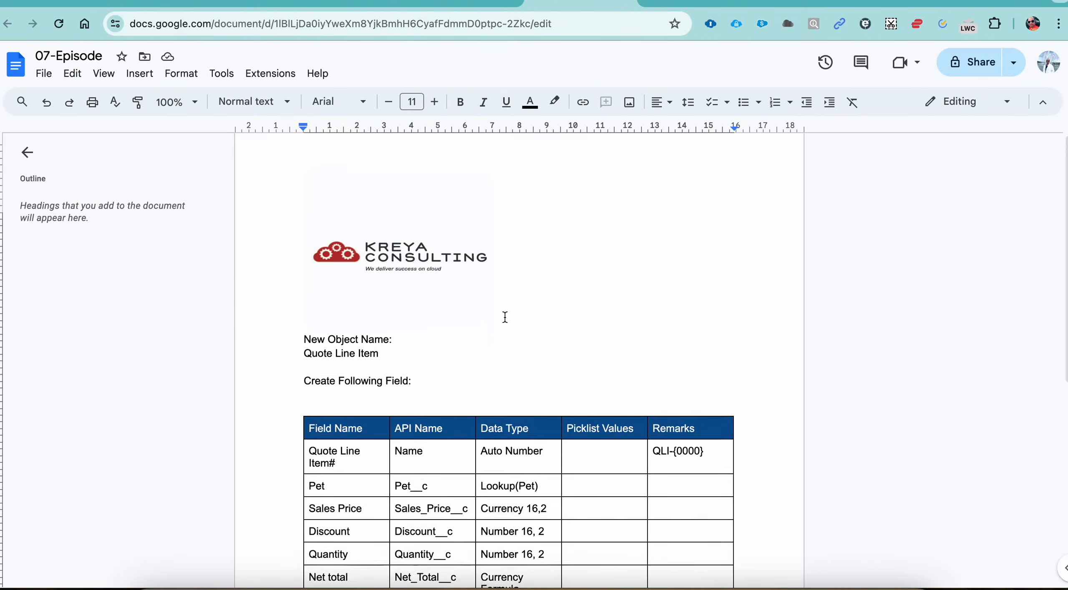
scroll(505, 318, "down", 3)
double_click(323, 245)
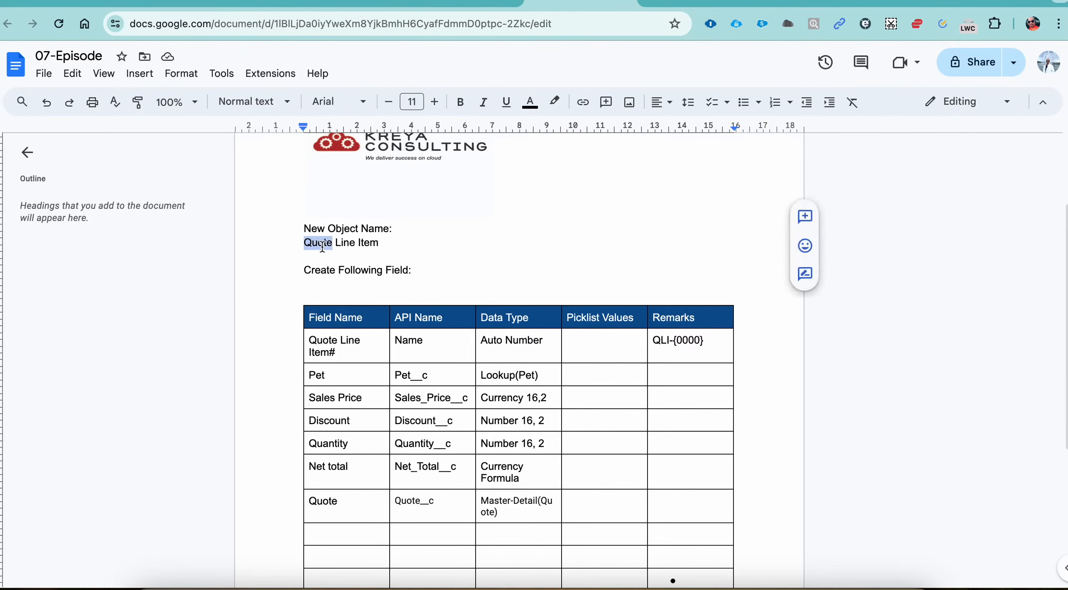
left_click(379, 243, "shift")
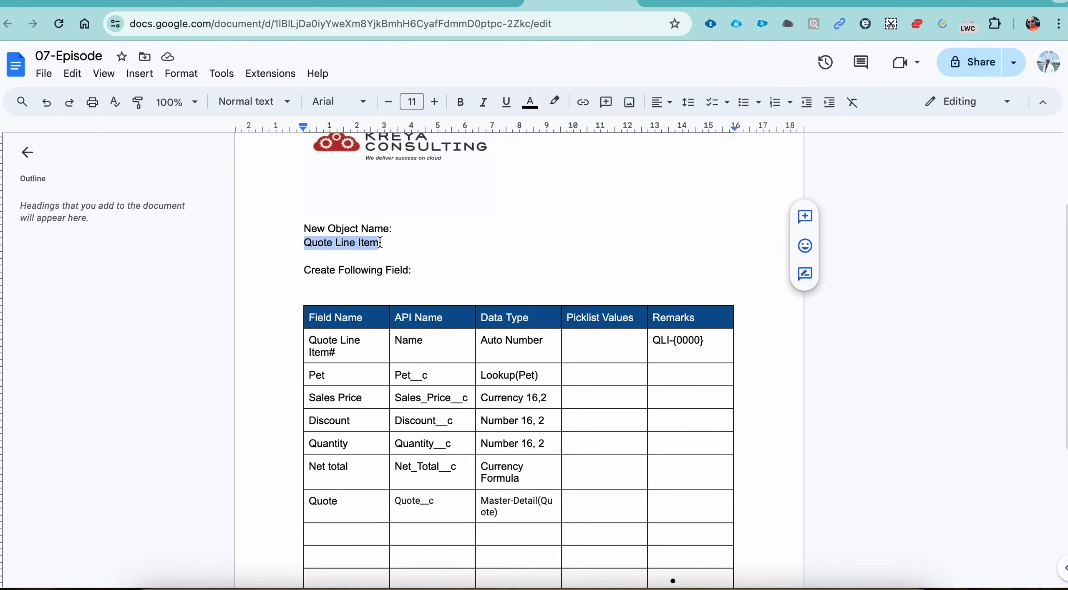
- Switch to the PawBreed CRM org in Salesforce and start a new custom object from the Object Manager in Setup
left_click(684, 2)
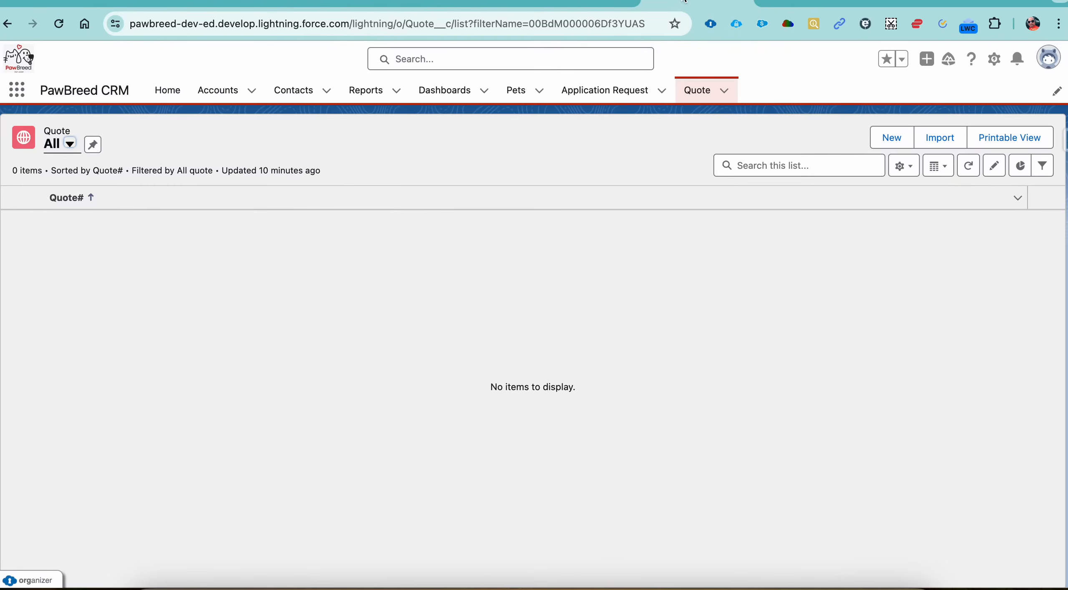
left_click(813, 3)
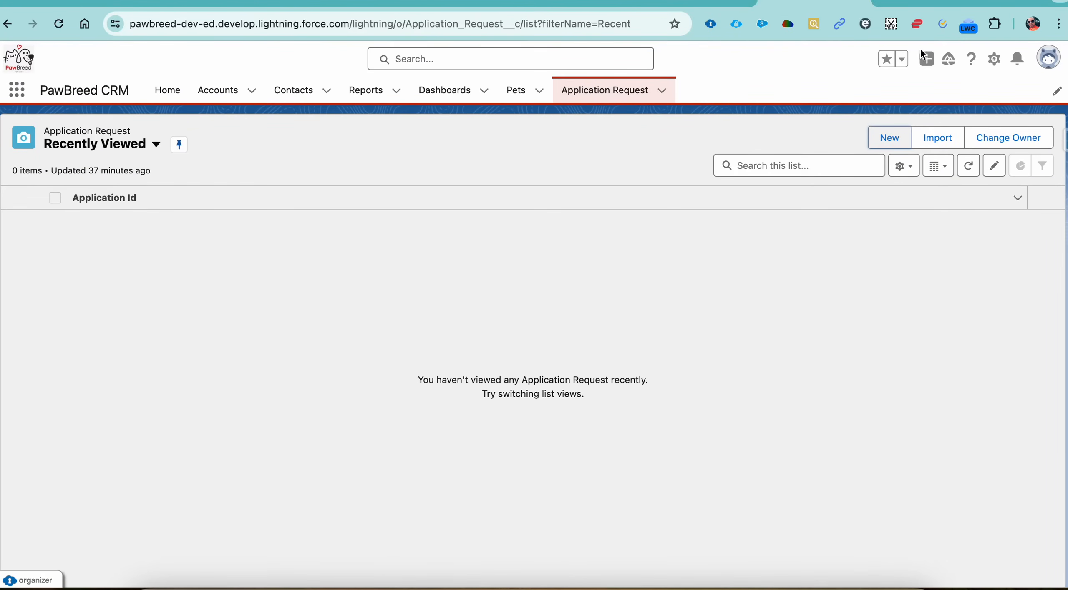
left_click(993, 62)
left_click(951, 102)
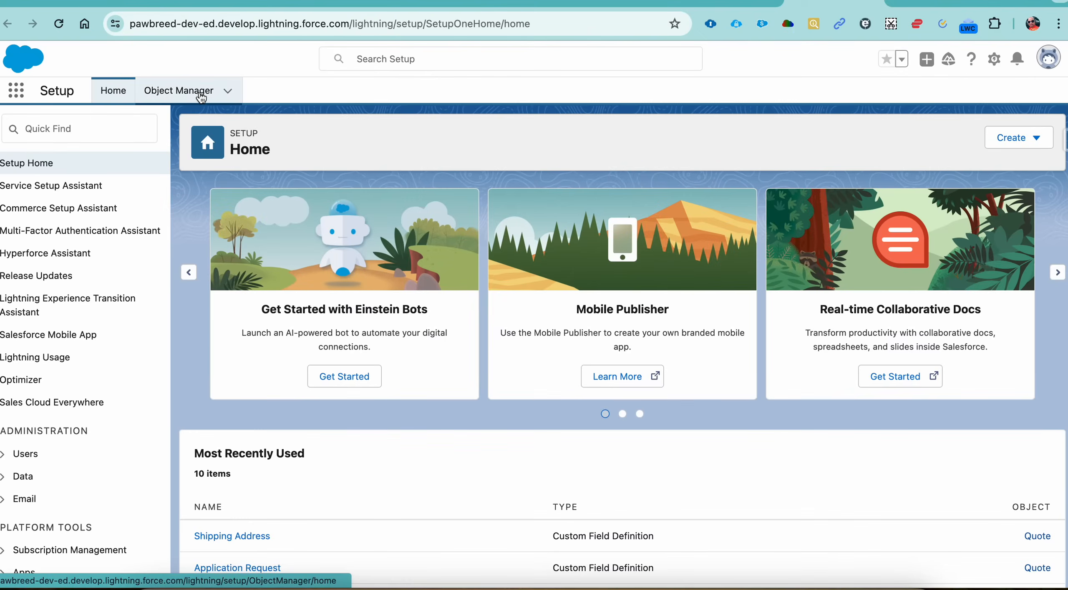
left_click(191, 95)
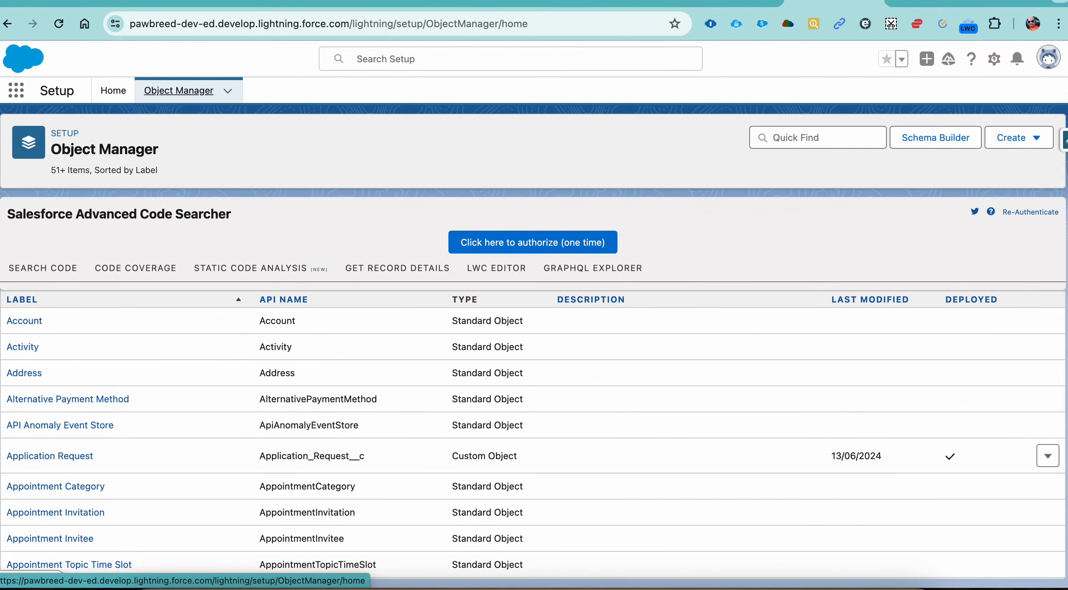
left_click(1033, 143)
left_click(925, 173)
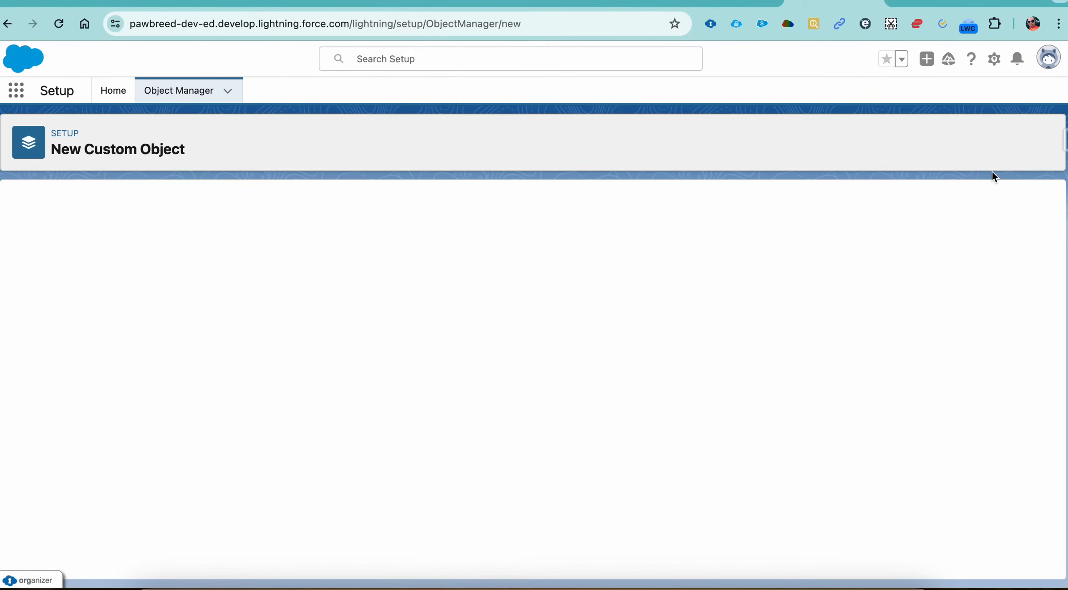
- Set both the label and the plural label of the new custom object to "Quote Line Item"
type("Quote Line Item")
key("Tab")
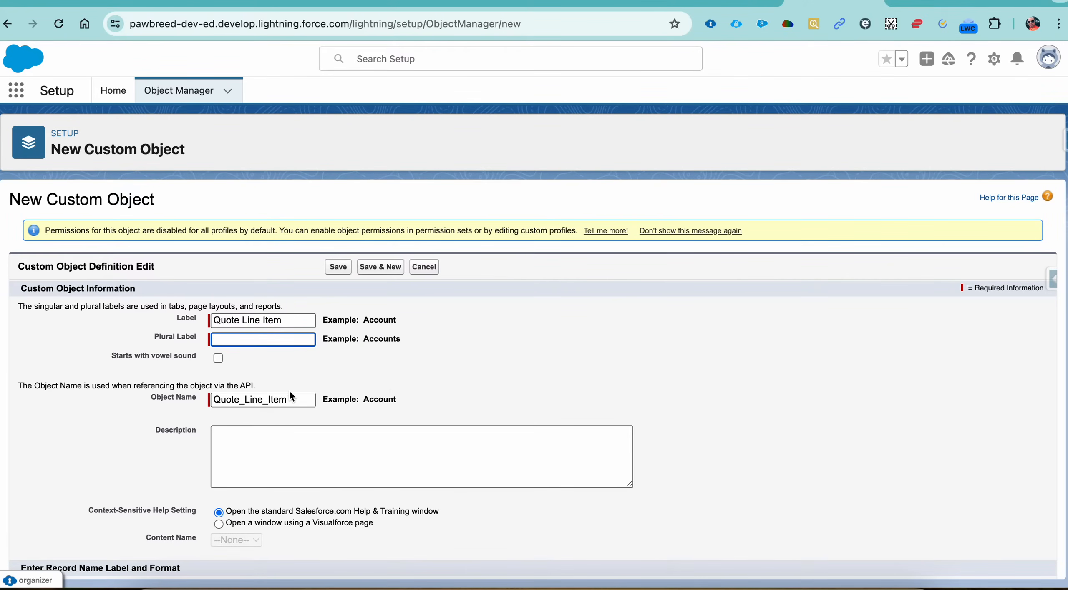
type("Quote Line Items")
- Set the record name's data type to Auto Number and switch back to the 07-Episode document
scroll(290, 394, "down", 5)
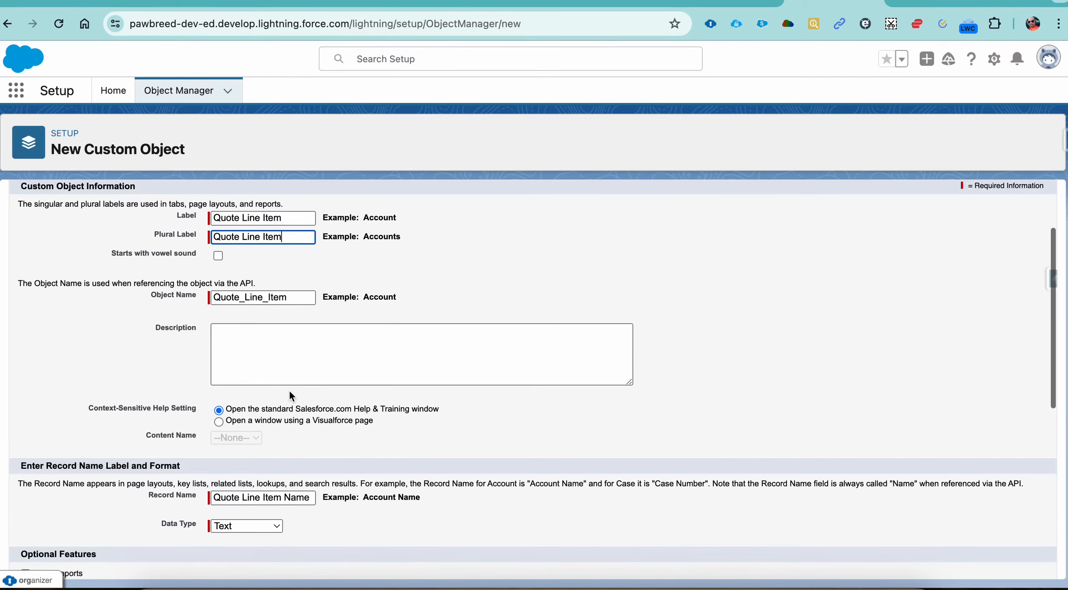
scroll(289, 395, "down", 2)
left_click(275, 391)
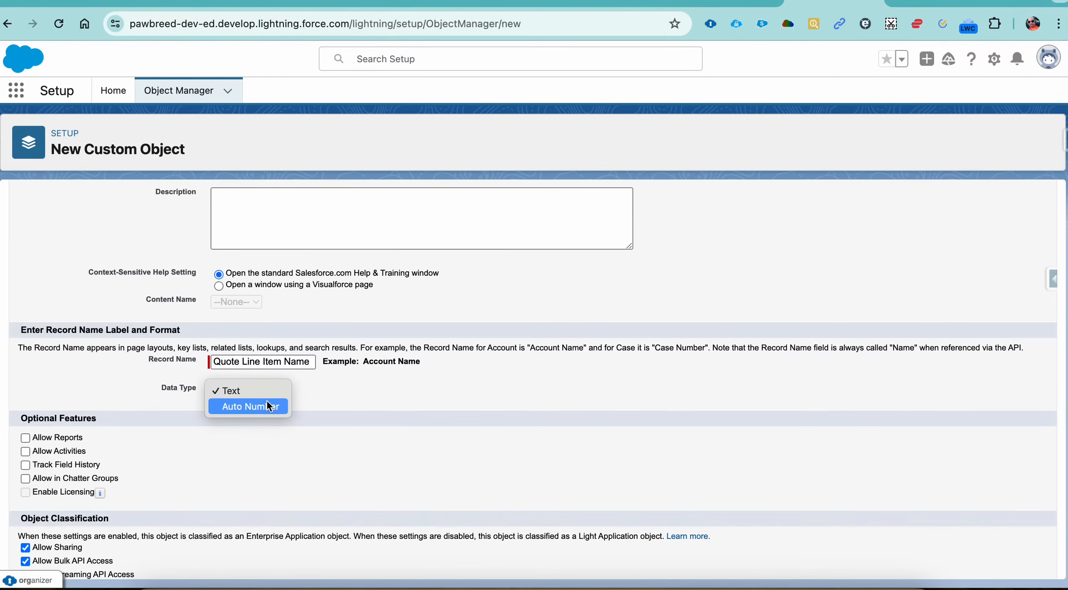
left_click(267, 408)
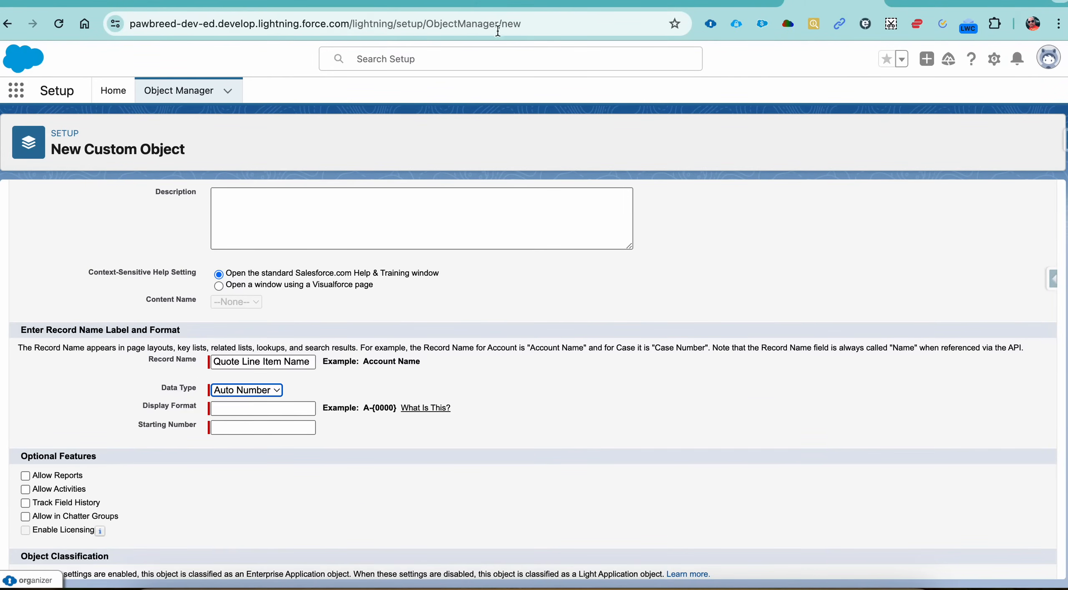
left_click(512, 2)
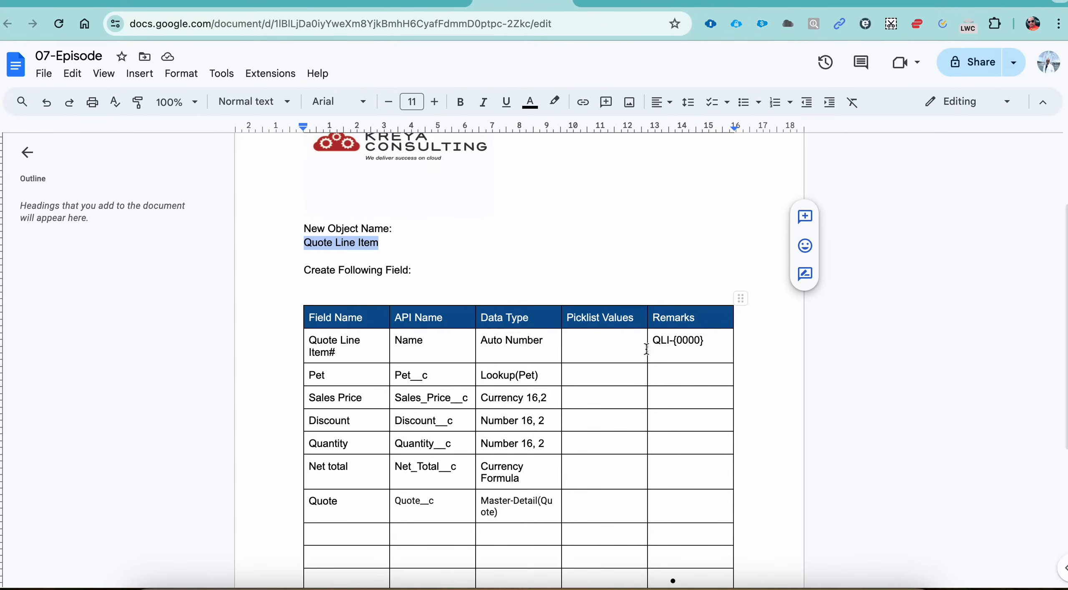
left_click(707, 341)
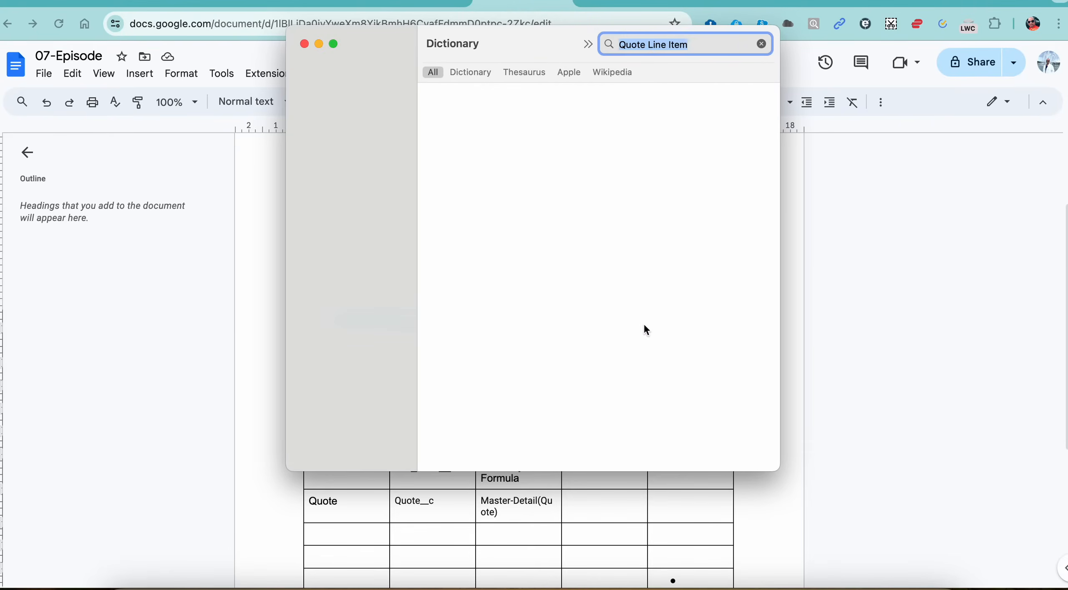
key("BackSpace")
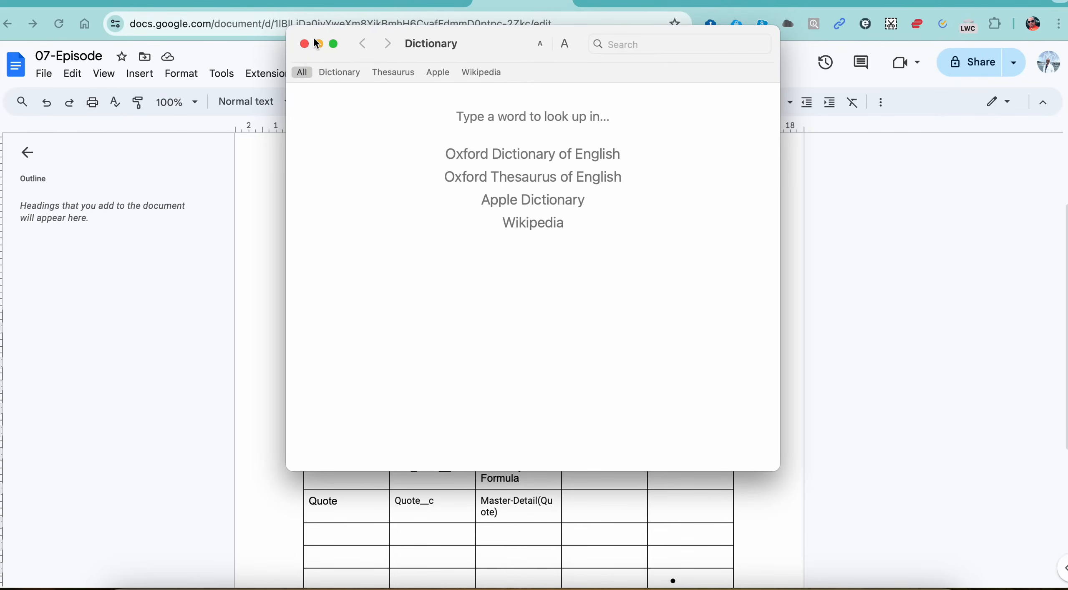
left_click(304, 44)
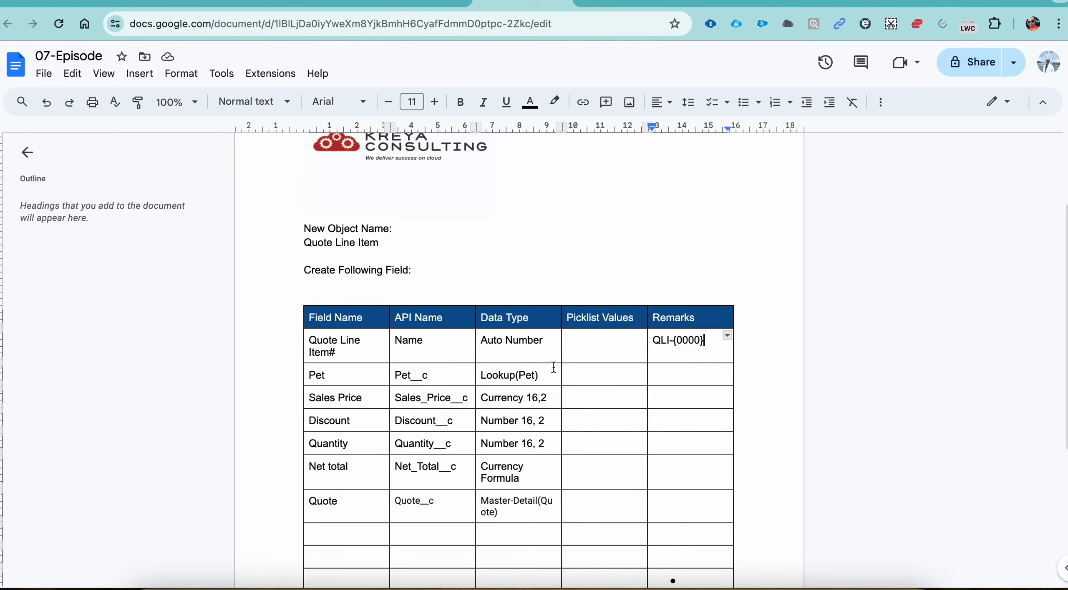
- Copy QLI-{0000} from the document's Remarks column into the Salesforce object's display format and set the starting number to 1
left_click_drag(658, 347, 706, 341)
key("super+c")
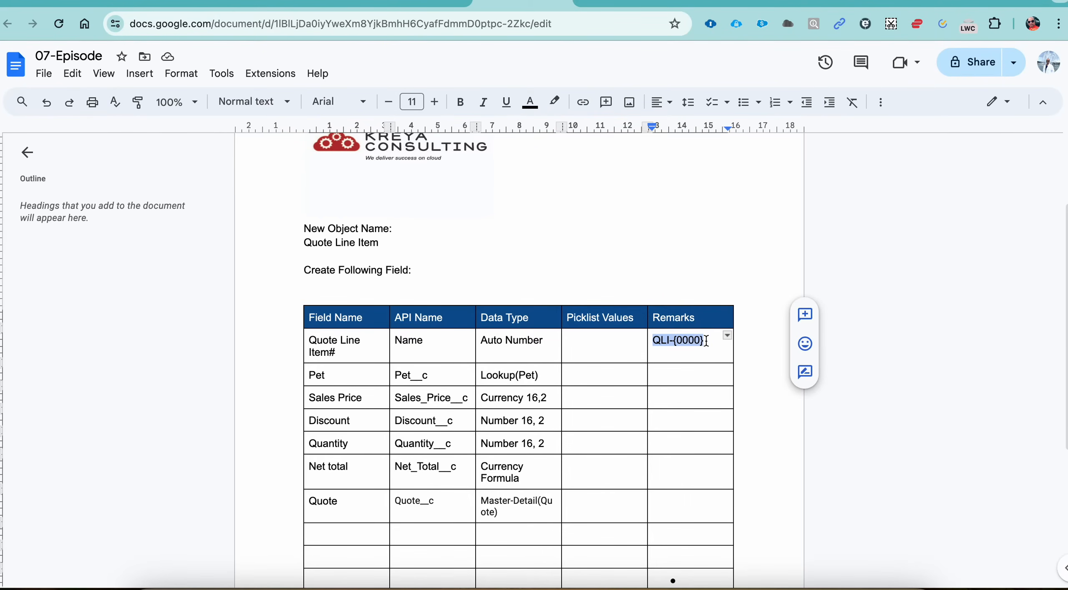
left_click(907, 2)
left_click(295, 412)
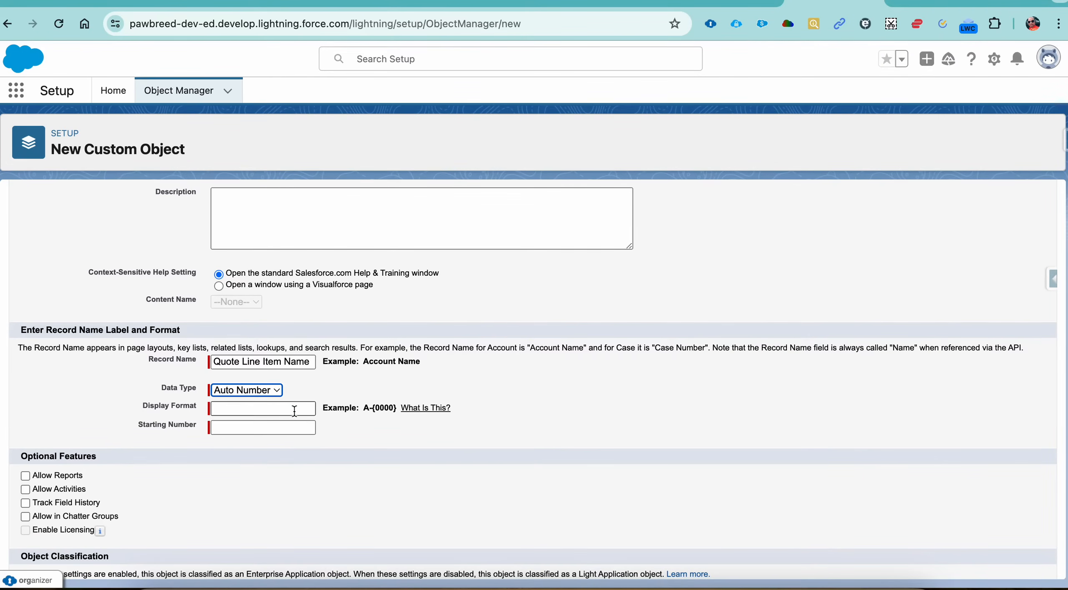
left_click(295, 412)
key("super+v")
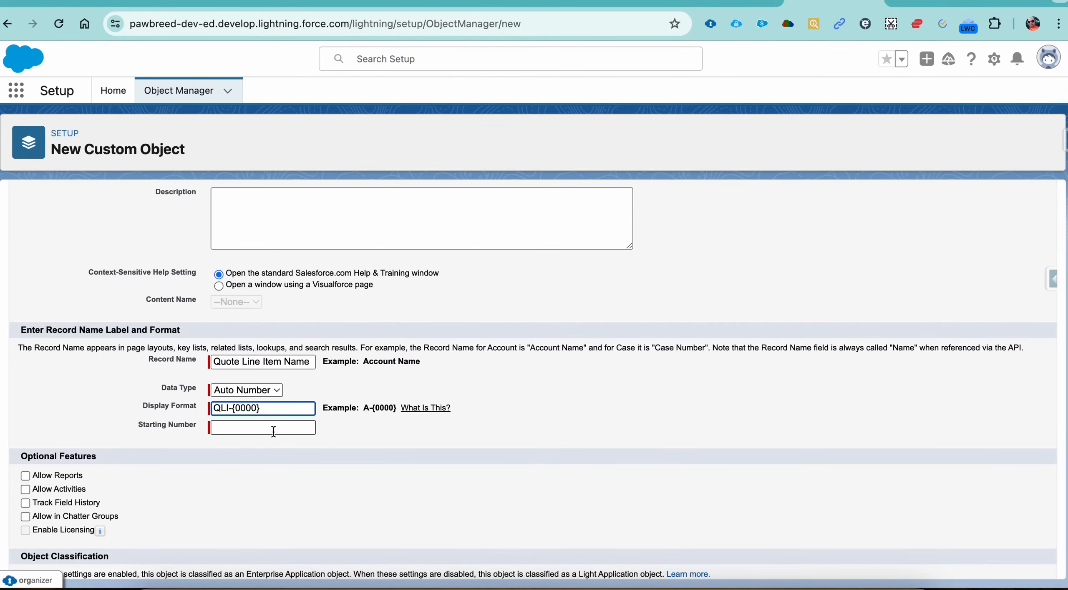
left_click(273, 432)
type("1")
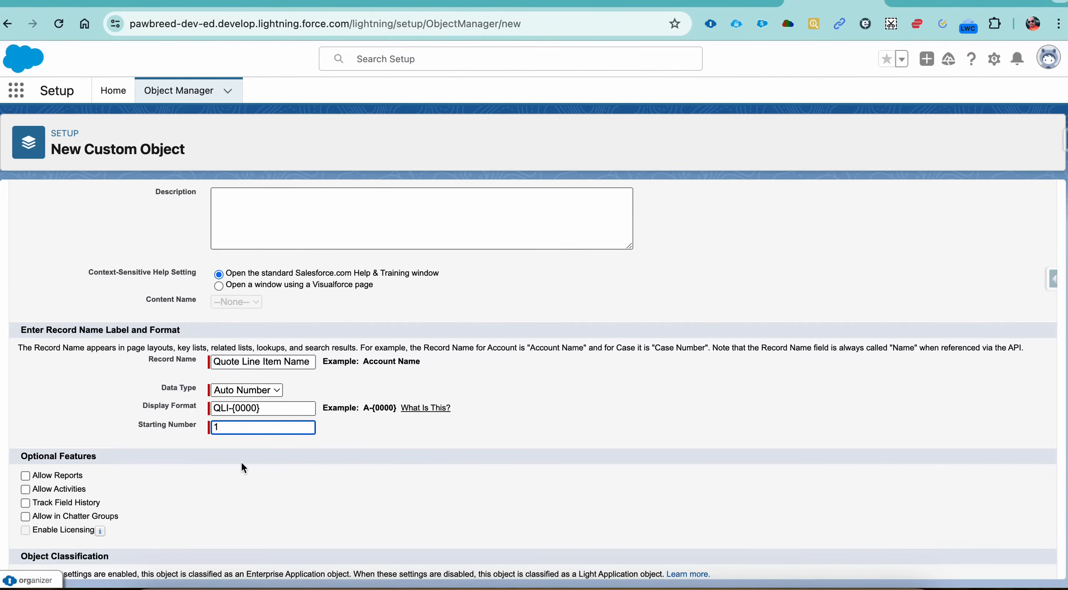
- Enable Allow Reports, Allow Activities and Track Field History for the new custom object
scroll(241, 460, "down", 3)
left_click(67, 347)
left_click(68, 357)
left_click(68, 375)
scroll(68, 374, "down", 3)
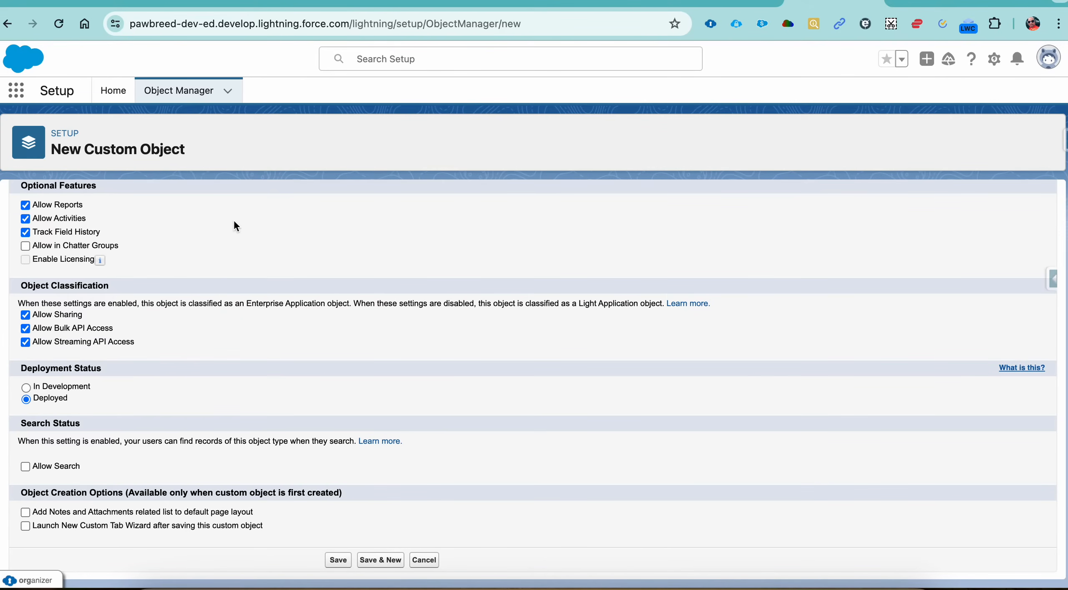
- Review the Quote Line Item object definition and save it
scroll(233, 218, "up", 15)
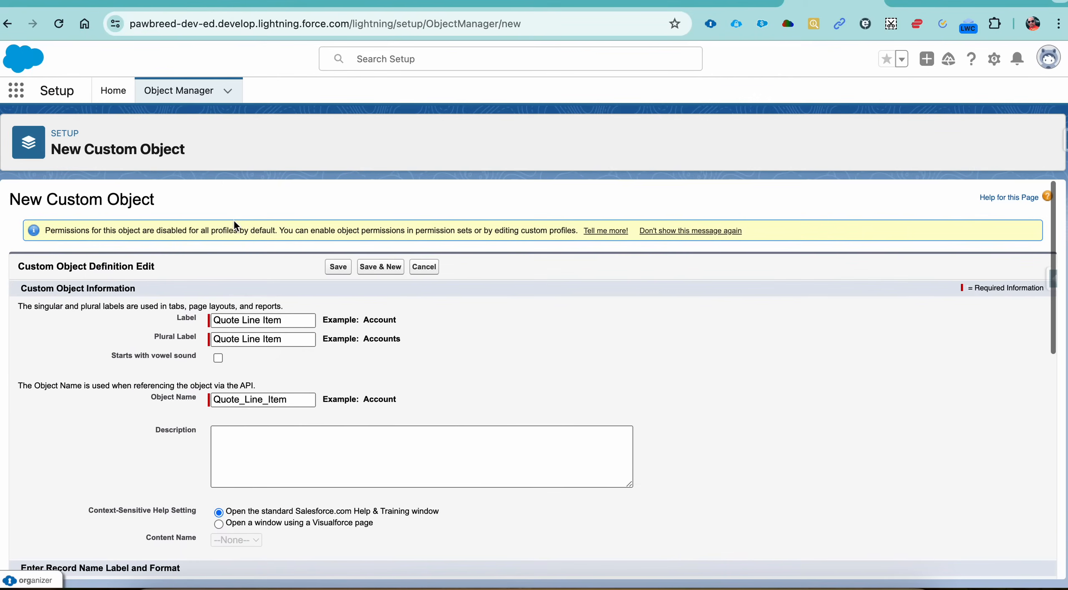
scroll(233, 221, "down", 10)
scroll(233, 220, "down", 3)
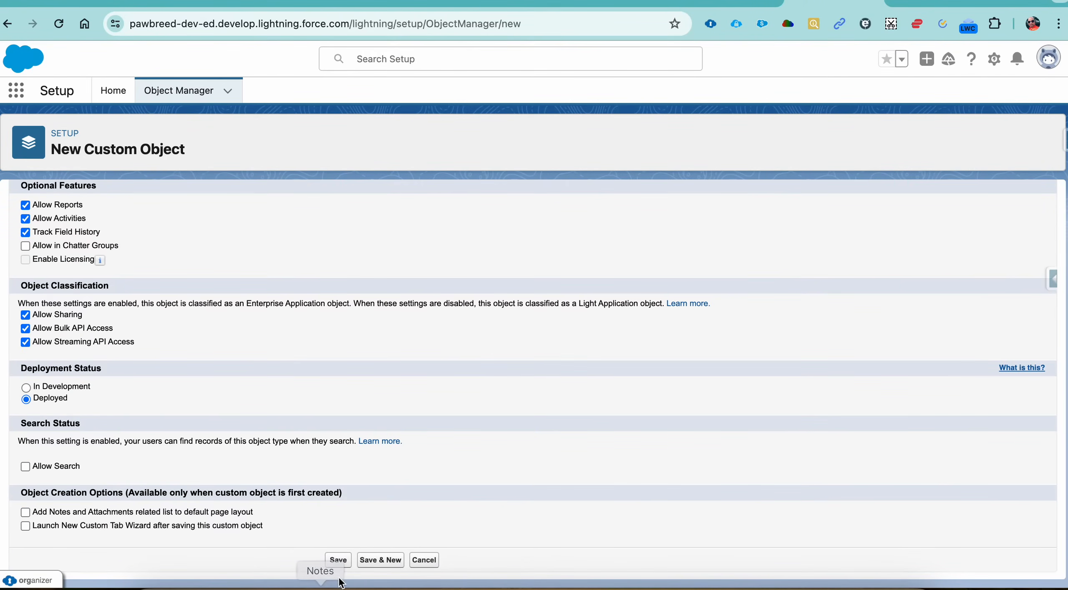
left_click(341, 561)
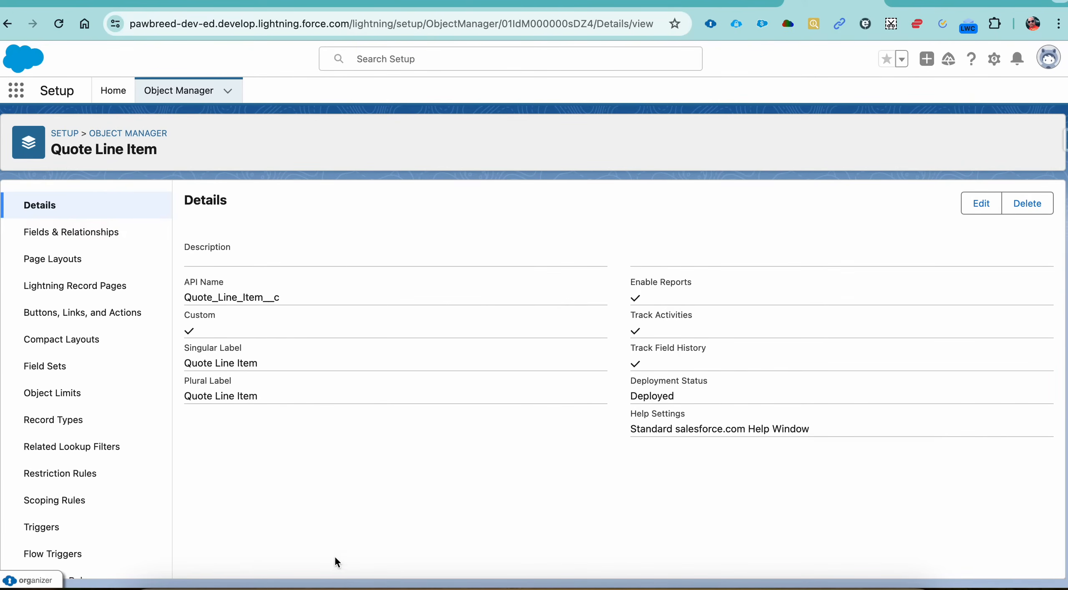
- Open the Quote Line Item object's fields and relationships, and select the field name Pet in the 07-Episode document
left_click(108, 234)
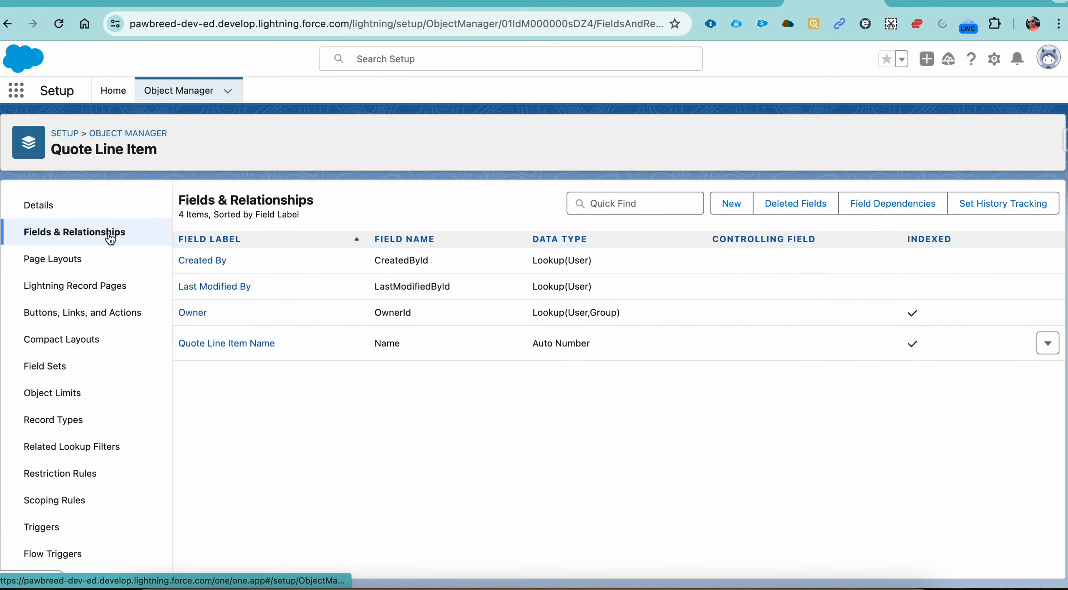
left_click(521, 2)
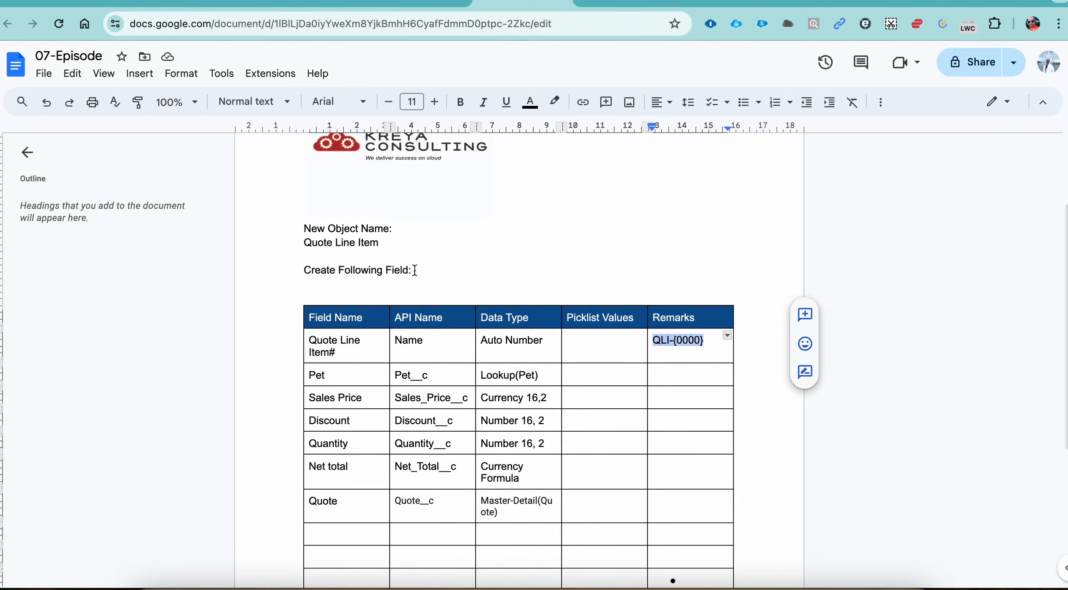
double_click(318, 376)
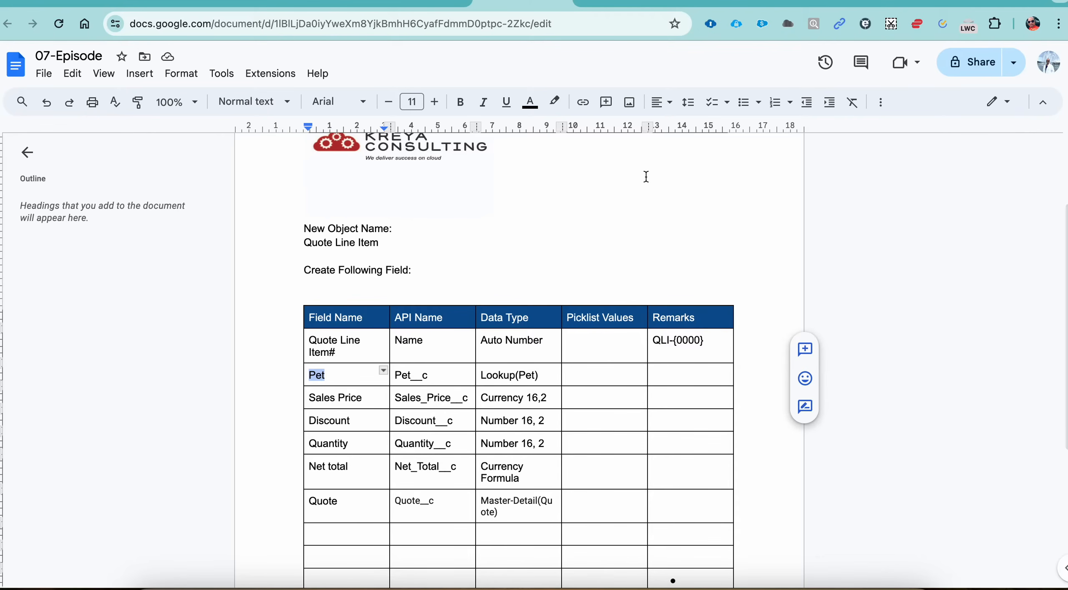
- Return to Salesforce and start a new custom field on Quote Line Item with the Lookup Relationship data type
left_click(815, 1)
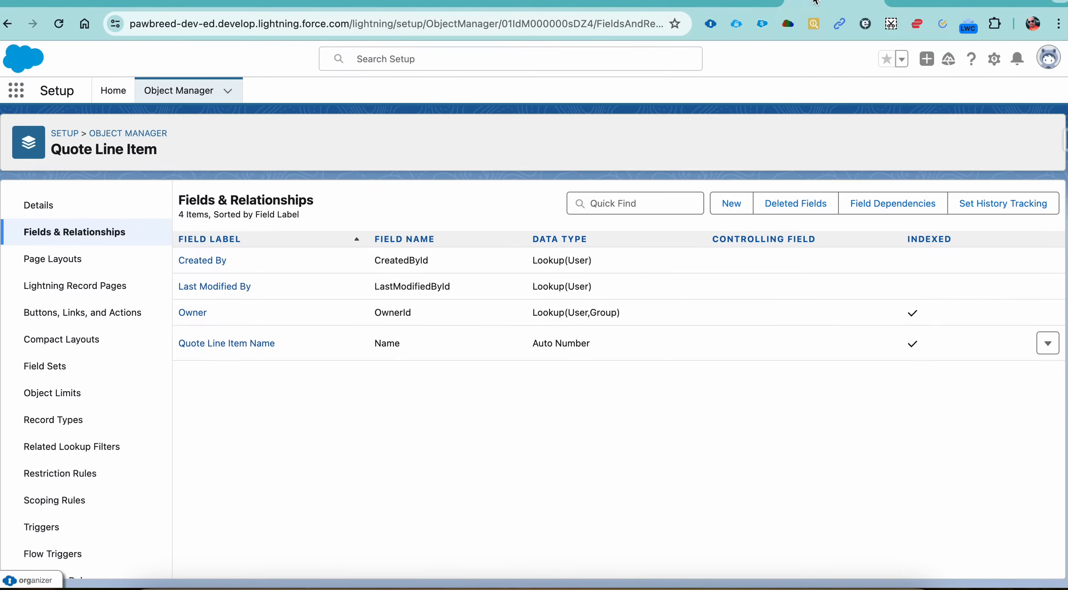
left_click(724, 209)
scroll(337, 409, "down", 7)
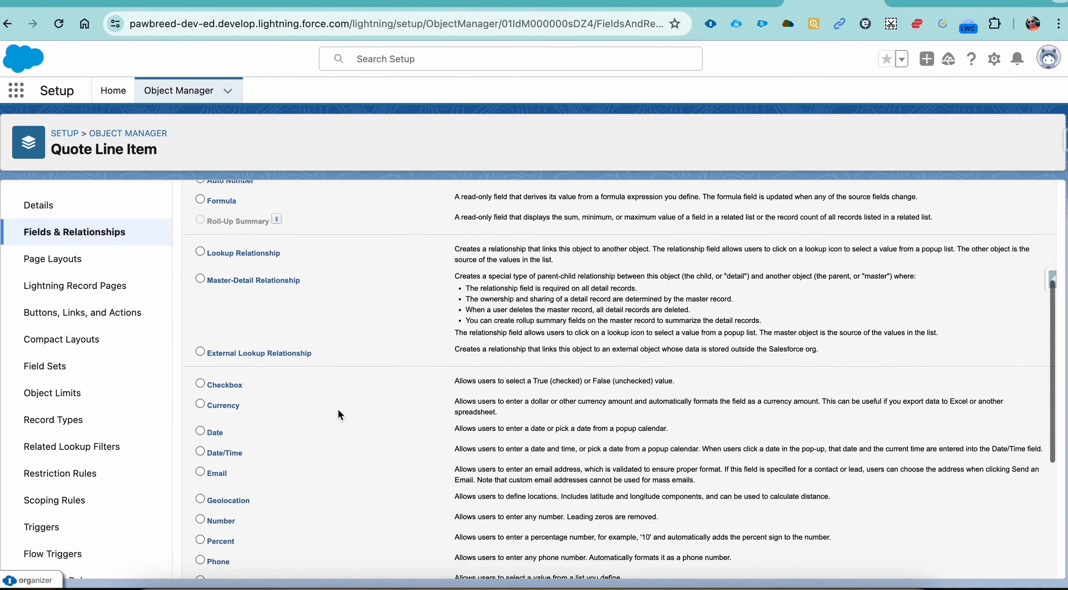
left_click(249, 188)
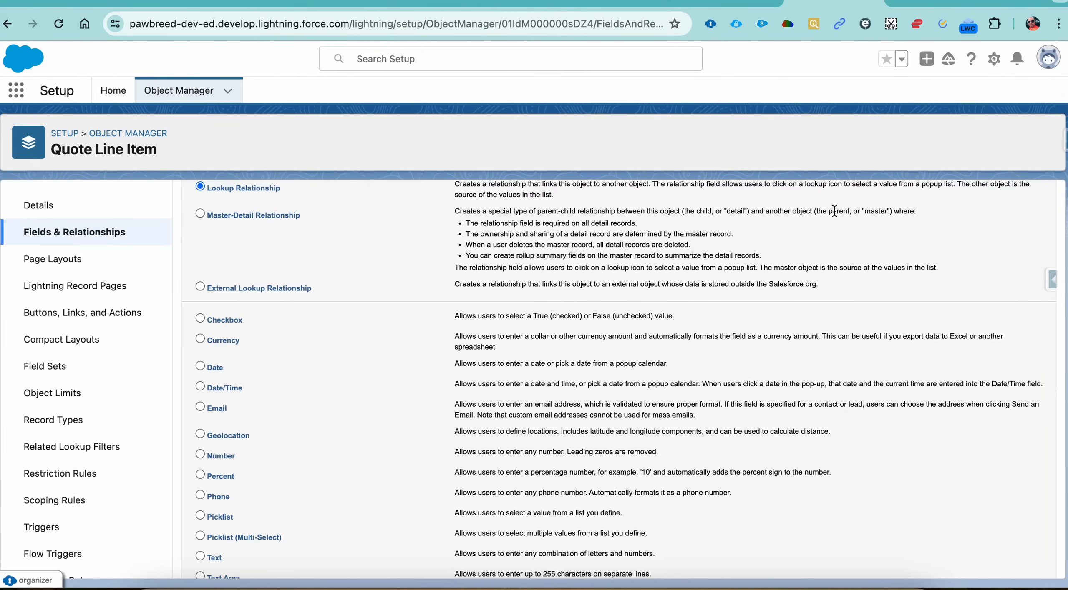
scroll(979, 309, "up", 7)
left_click(1003, 277)
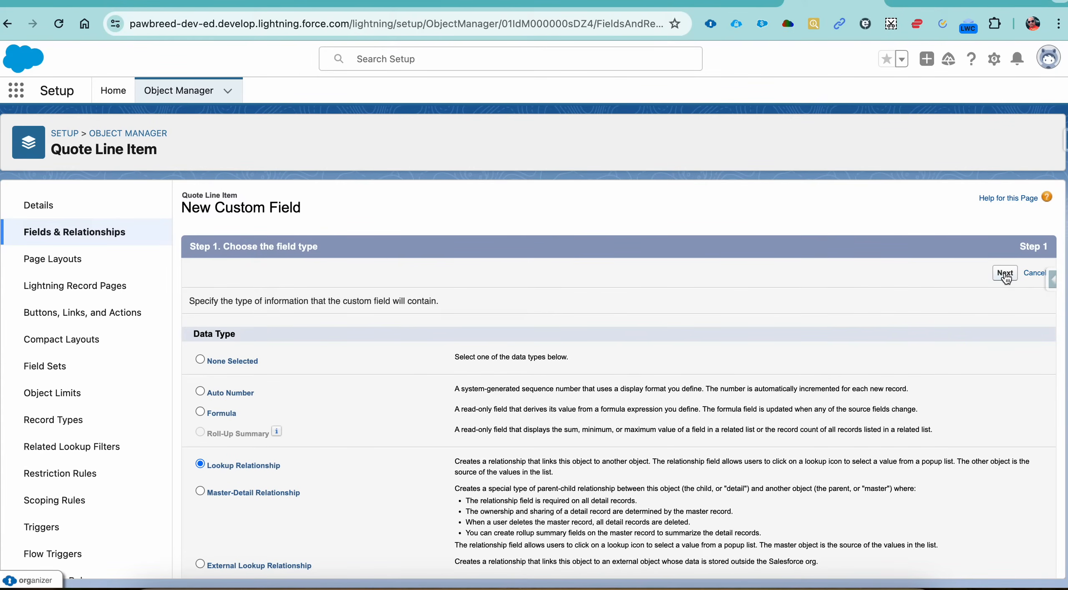
- Relate the new lookup field to the Pet object and continue to the field's label and name settings
left_click(487, 329)
type("pet")
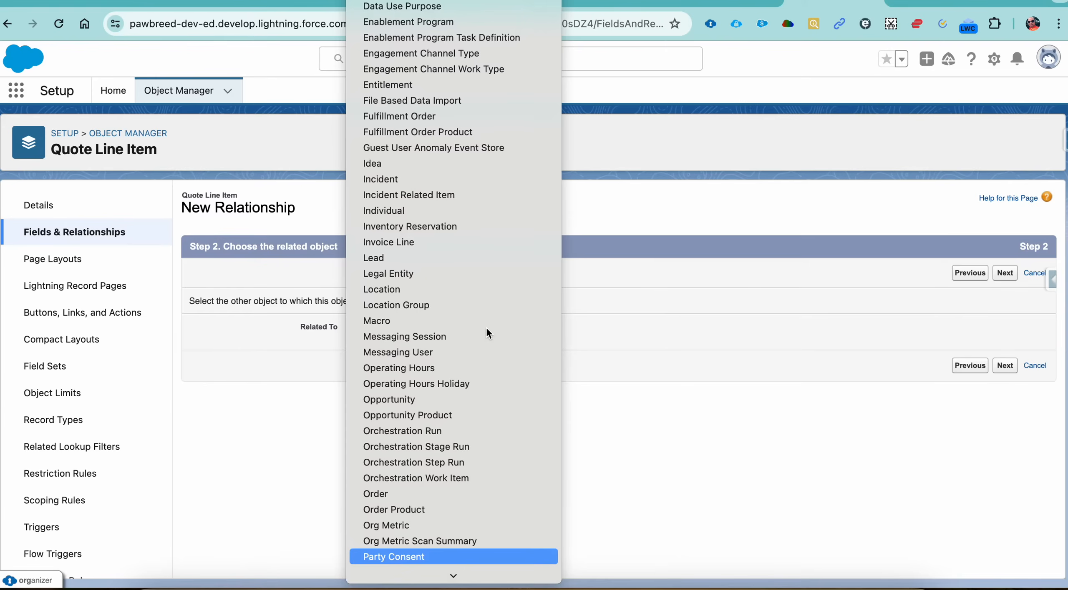
key("Return")
left_click(1008, 367)
- Set the lookup field's label and field name to Pet and proceed to field-level security
left_click(412, 338)
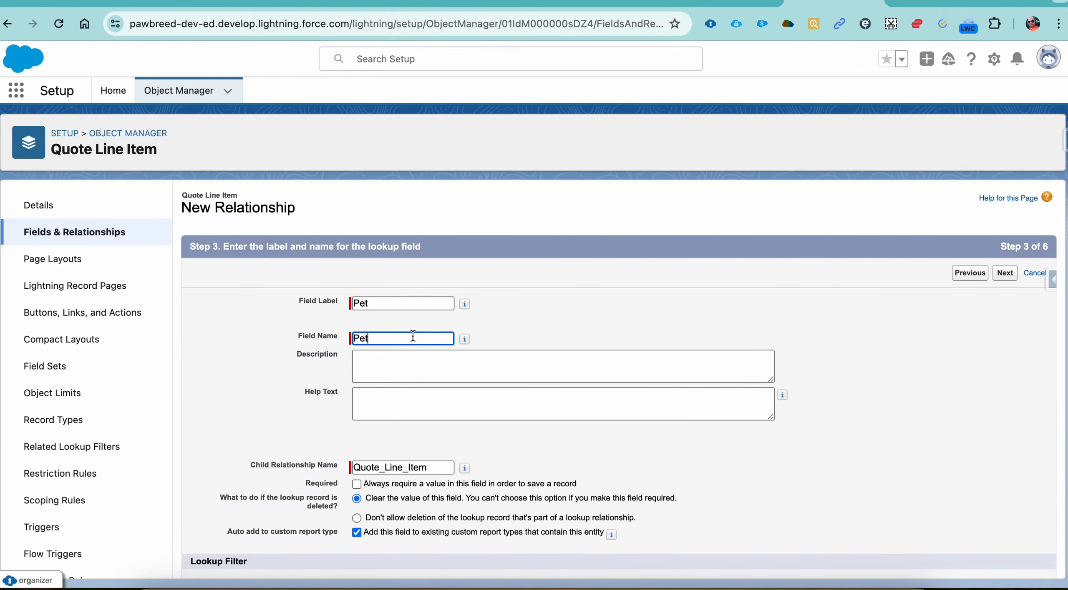
scroll(413, 336, "down", 3)
left_click(1006, 563)
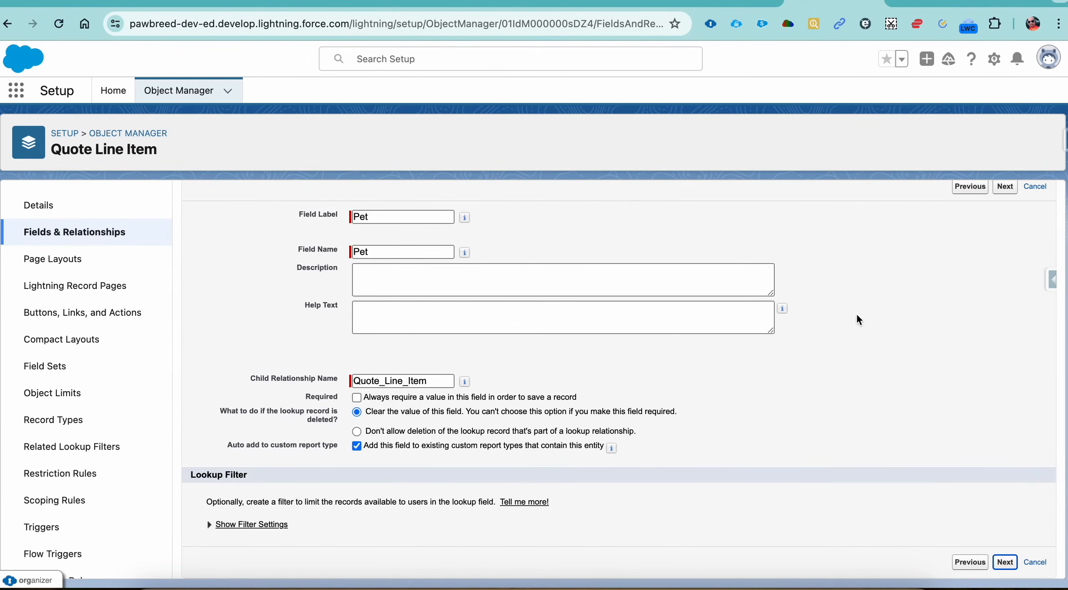
- Make the Pet lookup field visible to all profiles and keep it on the Quote Line Item Layout
left_click(768, 395)
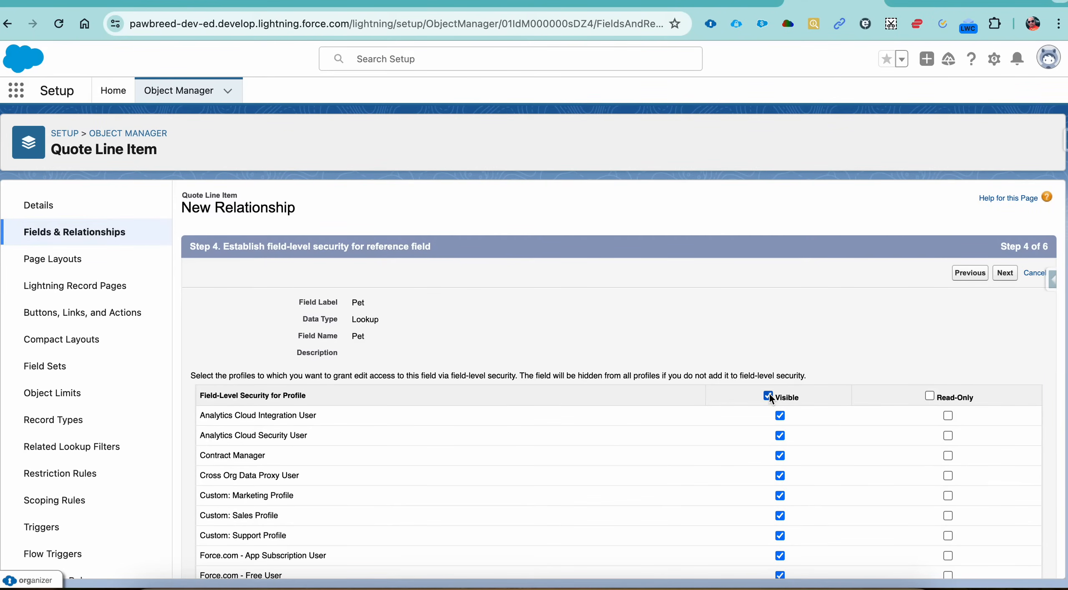
left_click(1005, 273)
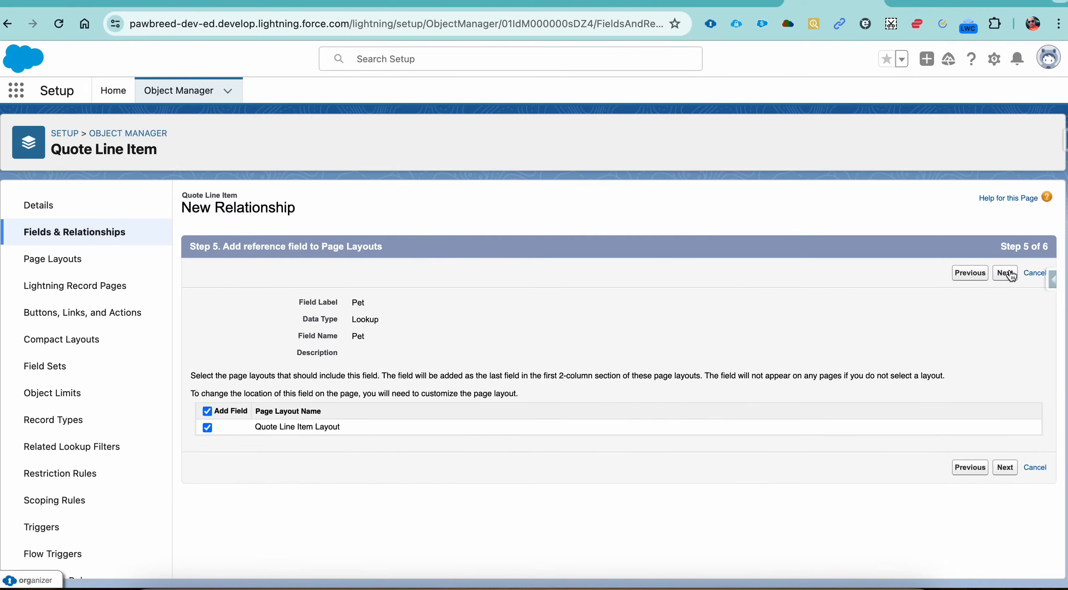
left_click(1006, 279)
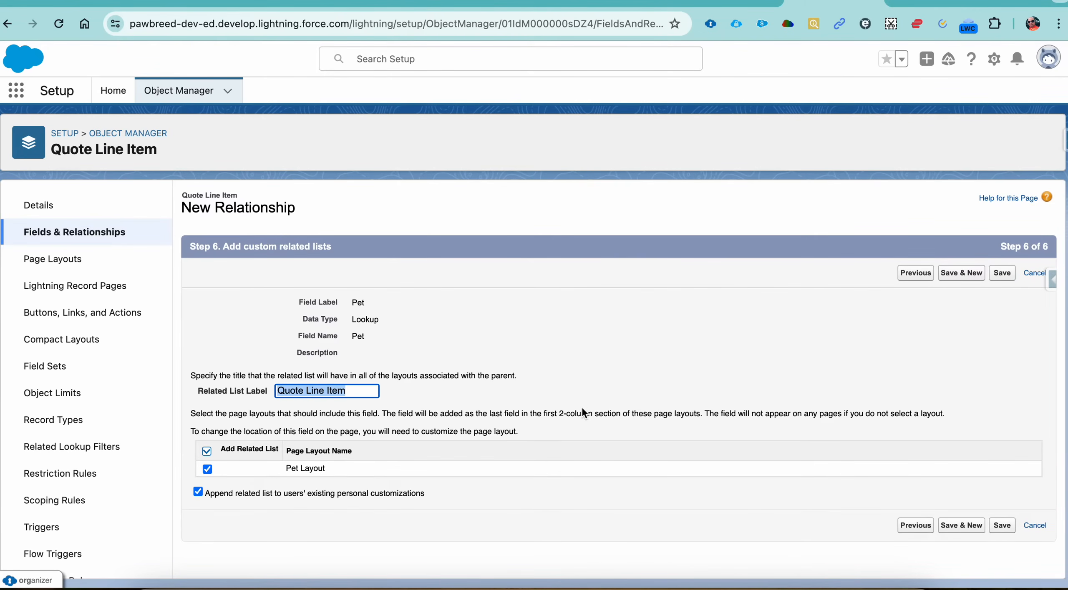
- Leave the Quote Line Item related list off the Pet Layout, and save the Pet field while starting another custom field
left_click(210, 453)
left_click(208, 452)
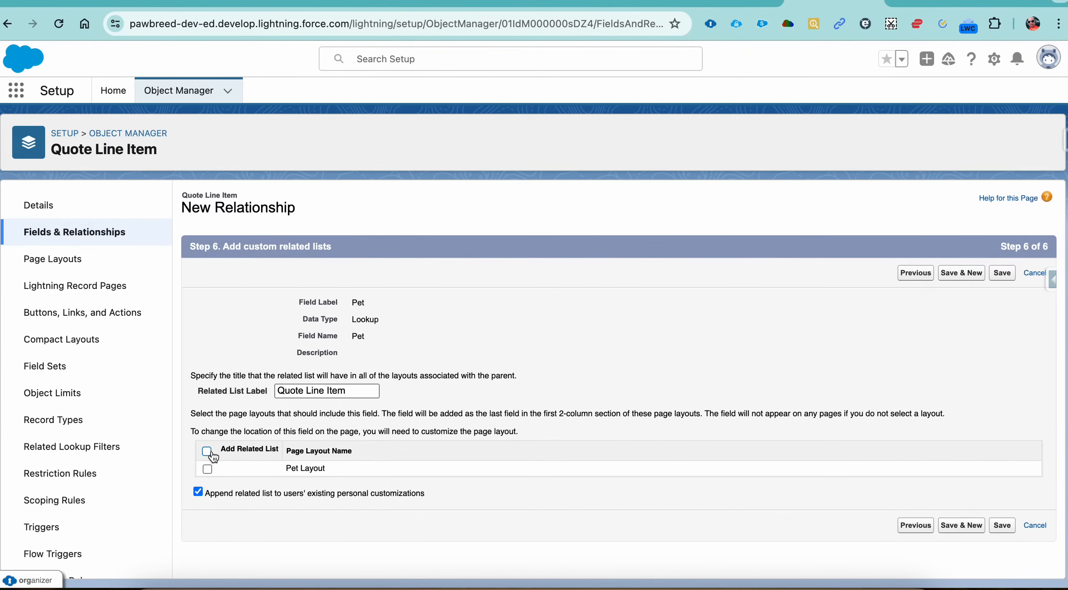
left_click(957, 274)
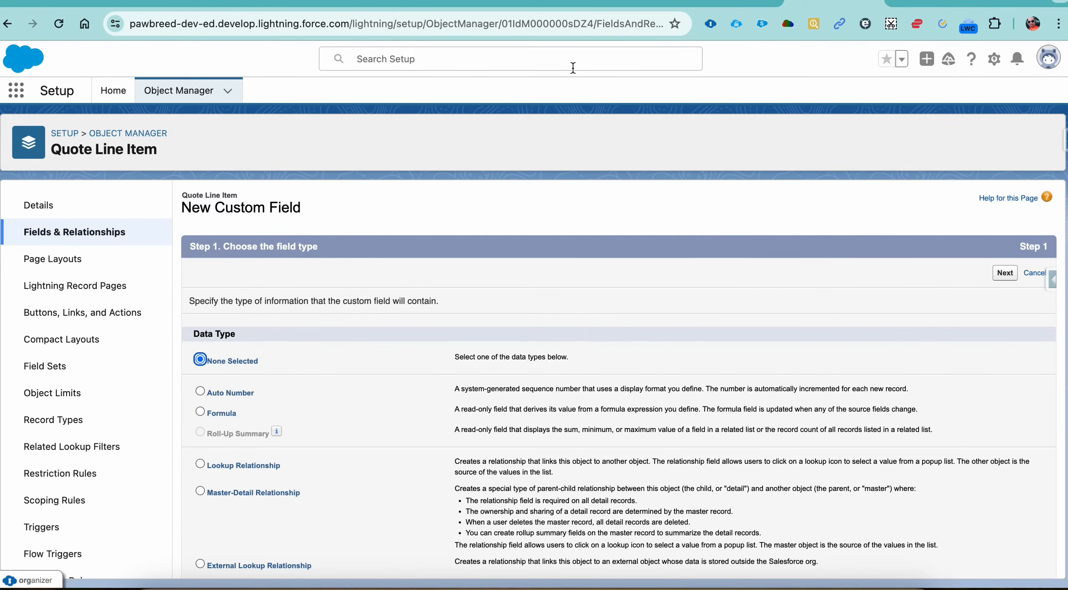
- Switch to the 07-Episode document and select the field name Sales Price in the field table
left_click(538, 3)
scroll(402, 293, "down", 2)
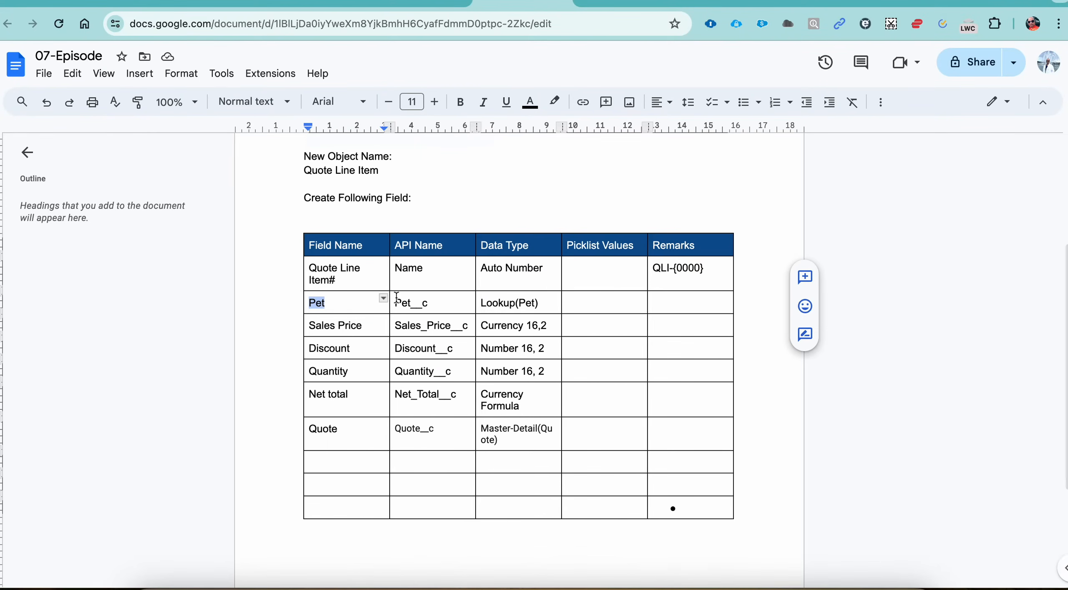
left_click_drag(308, 326, 367, 325)
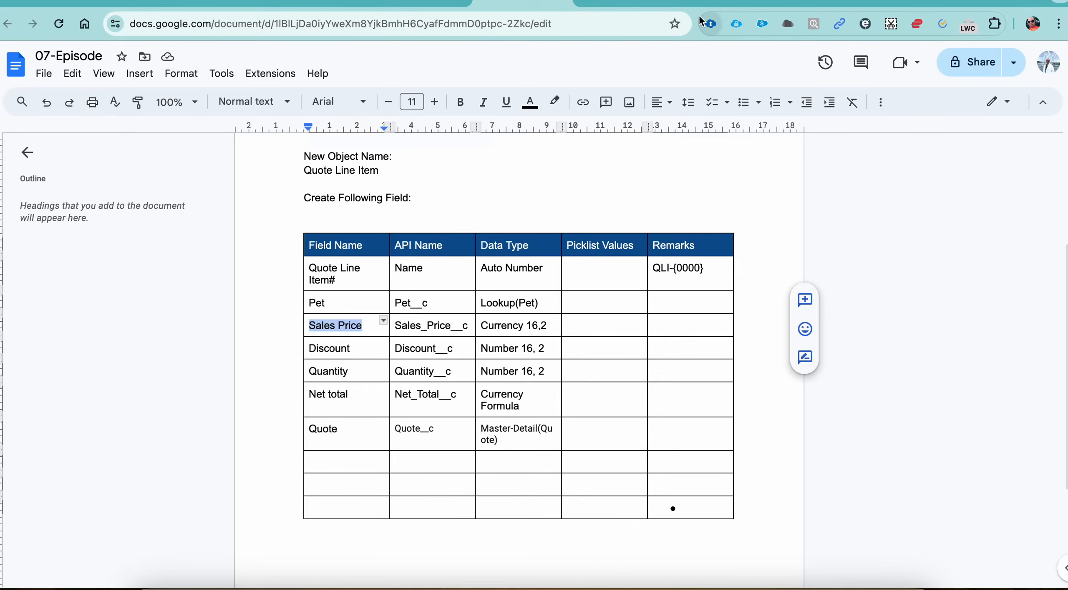
- Return to the new custom field setup in Salesforce and choose the Currency data type for Quote Line Item
left_click(644, 2)
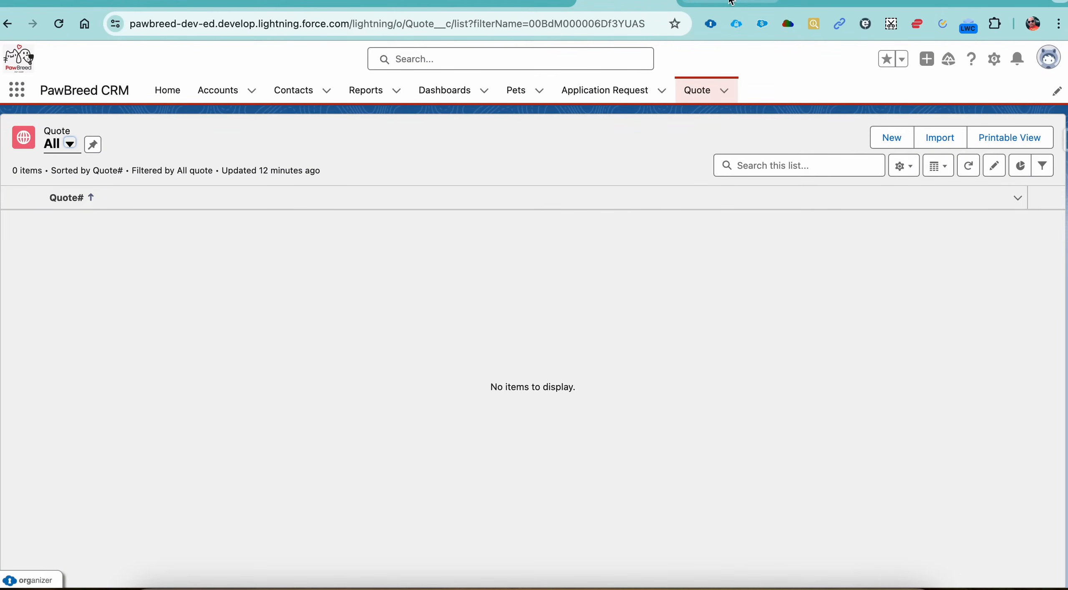
left_click(671, 1)
left_click(670, 2)
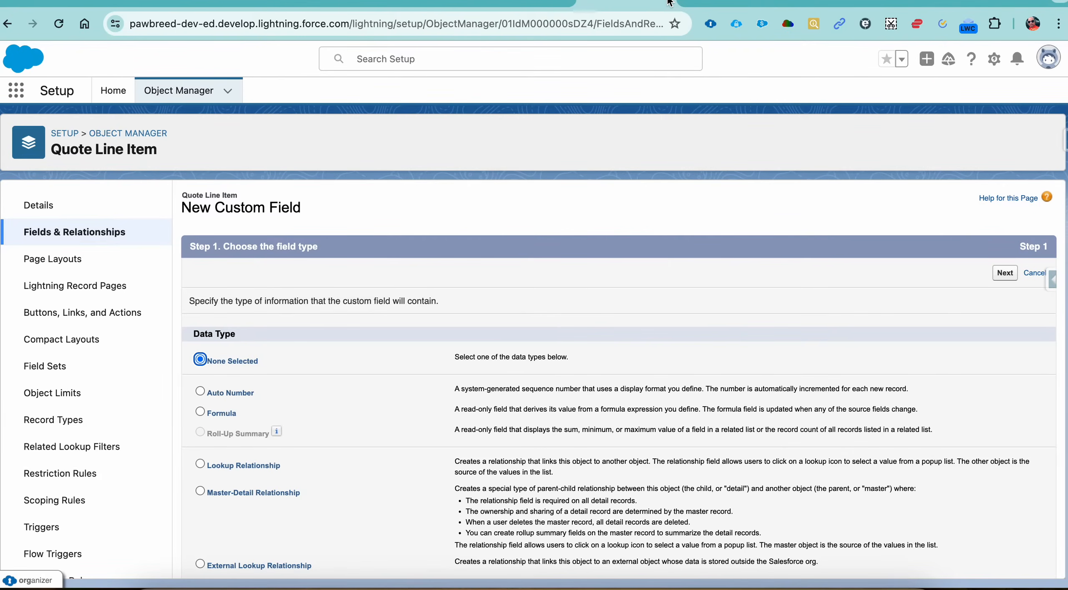
scroll(922, 312, "down", 10)
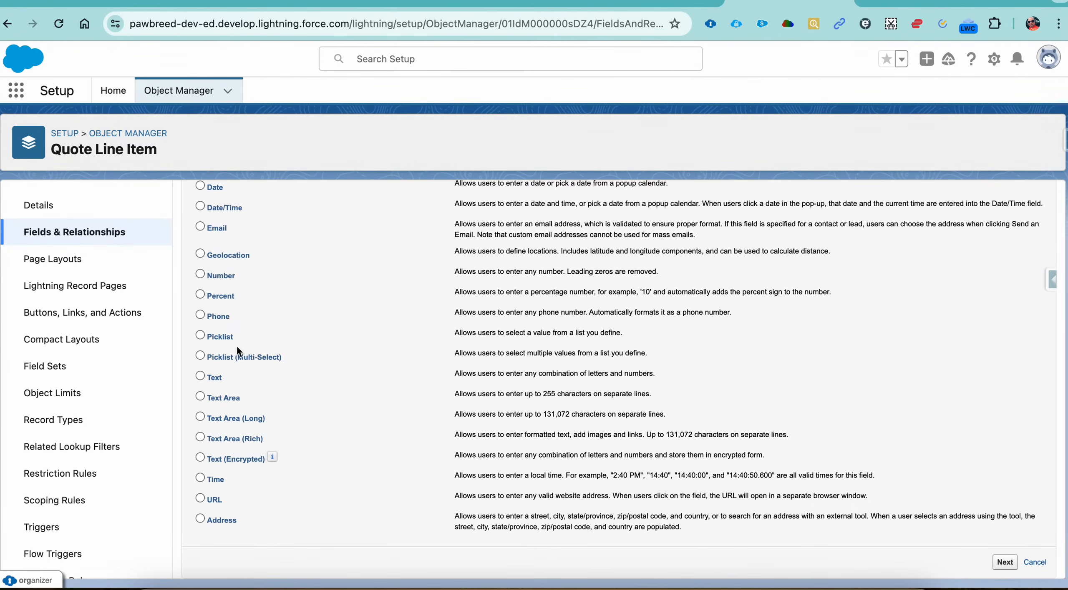
scroll(230, 416, "up", 3)
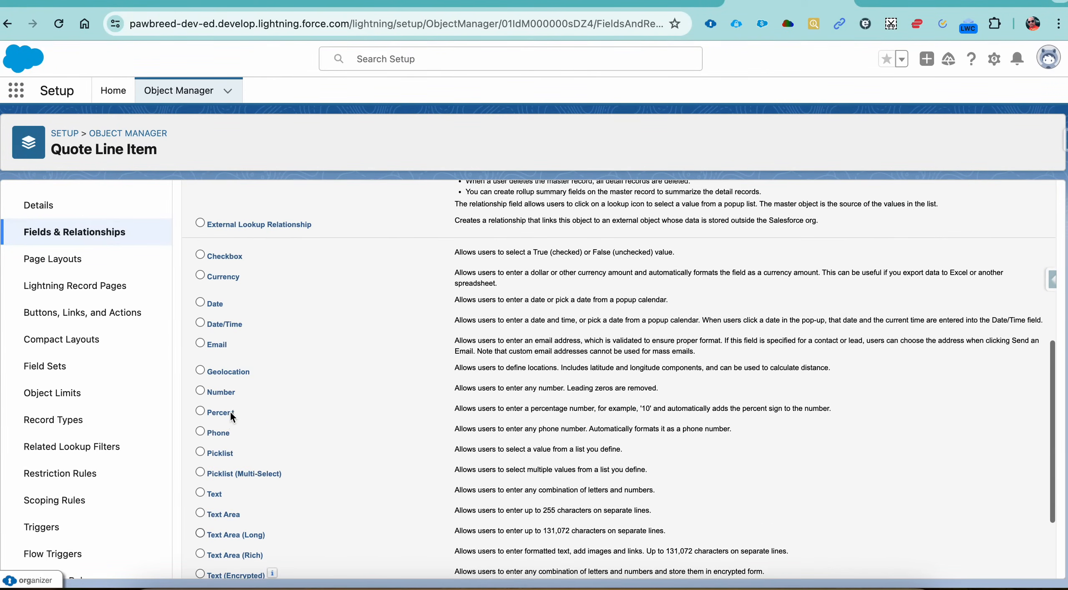
scroll(662, 387, "down", 3)
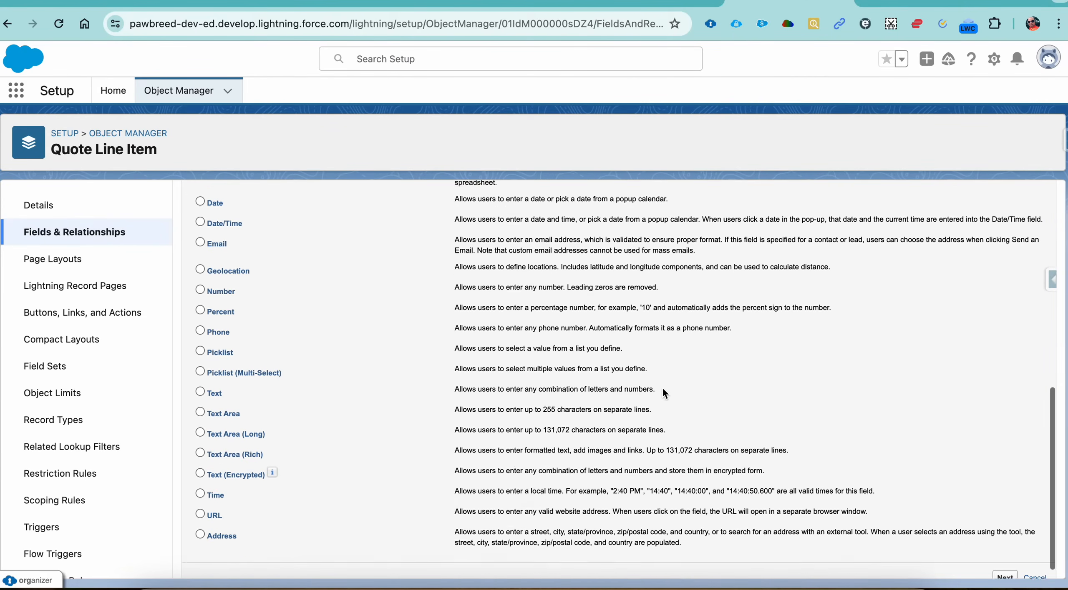
left_click(1005, 562)
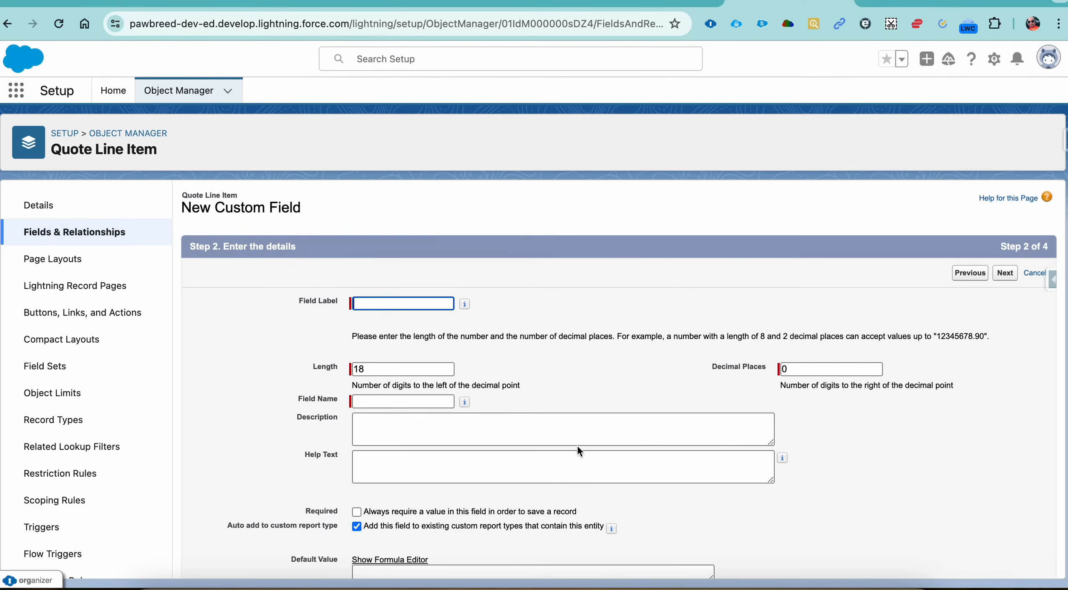
- Label the currency field Sales Price and set its length to 16 with 2 decimal places
type("Sales Price")
key("Tab")
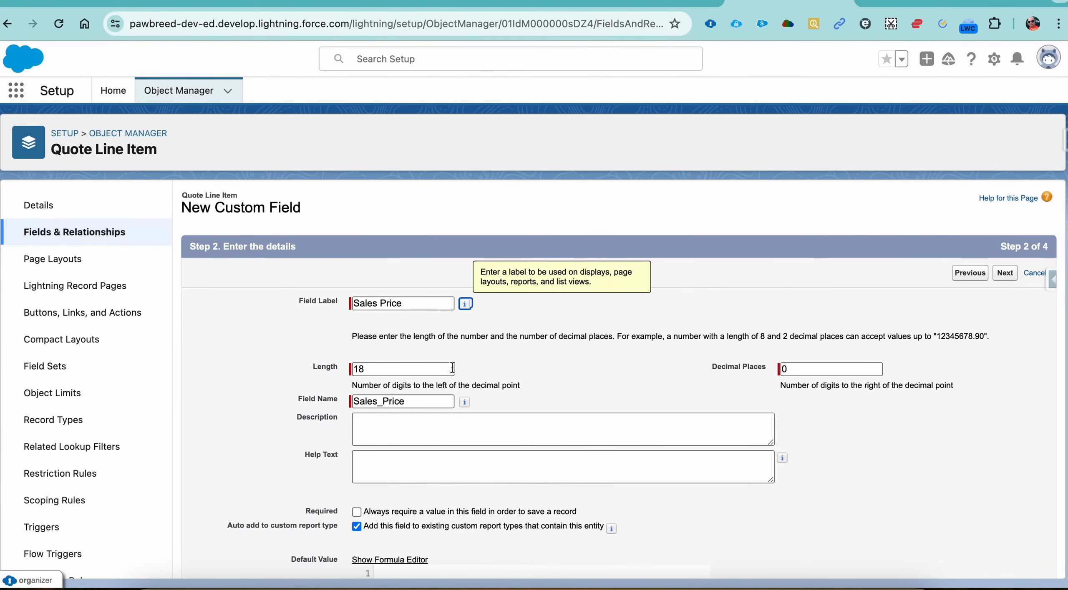
key("Tab")
type("16")
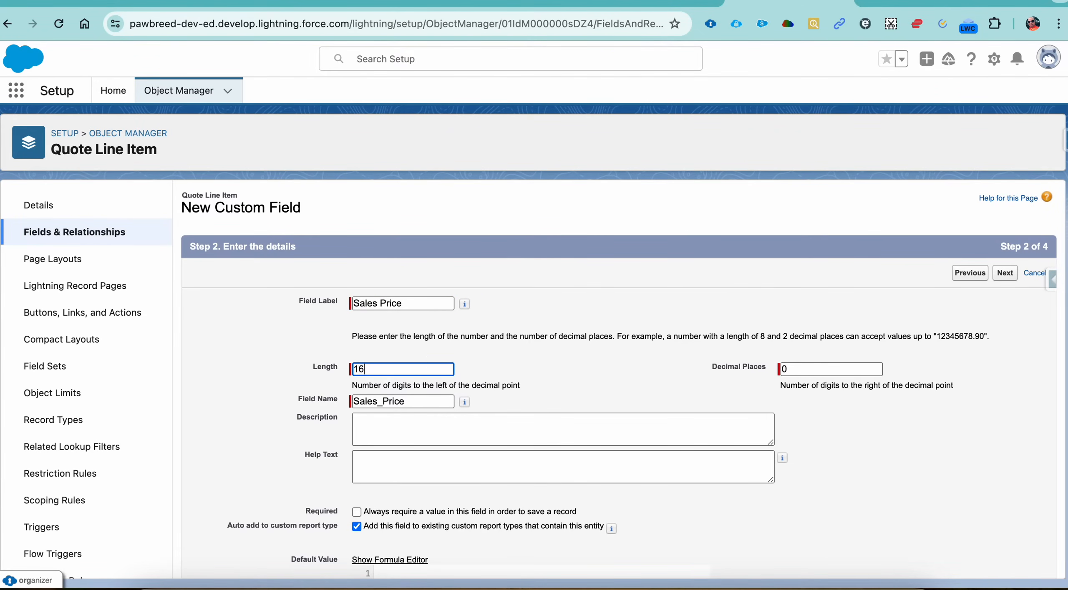
left_click(855, 367)
type("2")
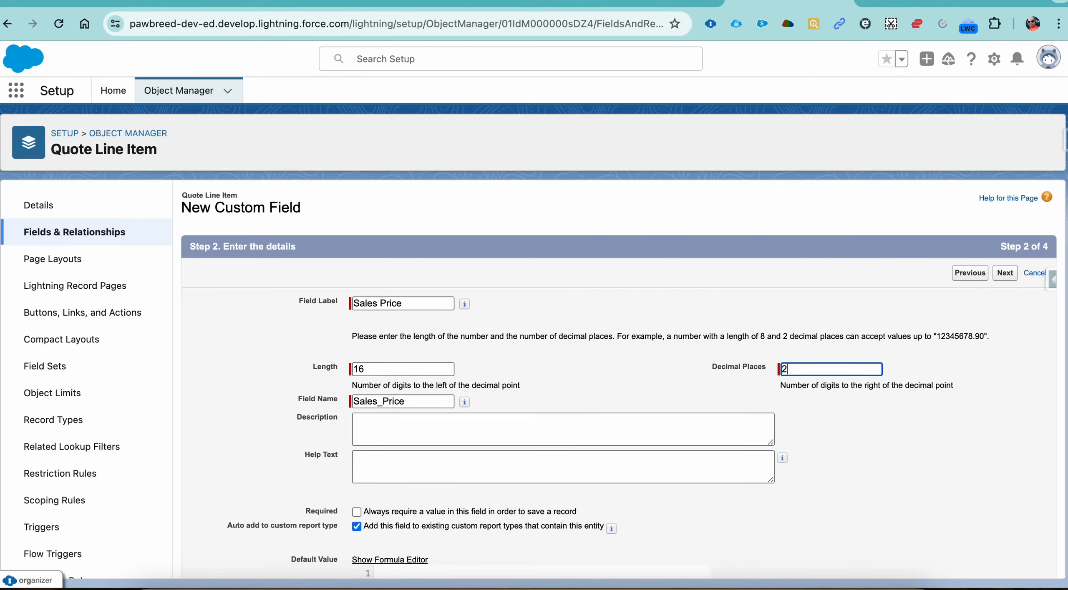
- Continue through field-level security, keep Sales Price on the Quote Line Item Layout, and save it while starting another custom field
left_click(1010, 280)
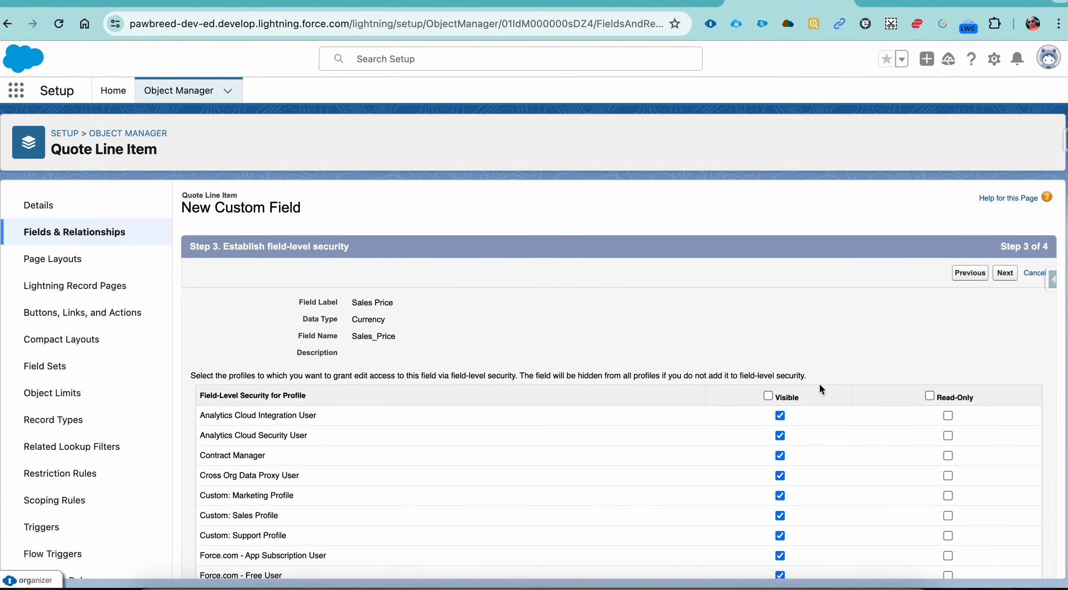
left_click(1001, 278)
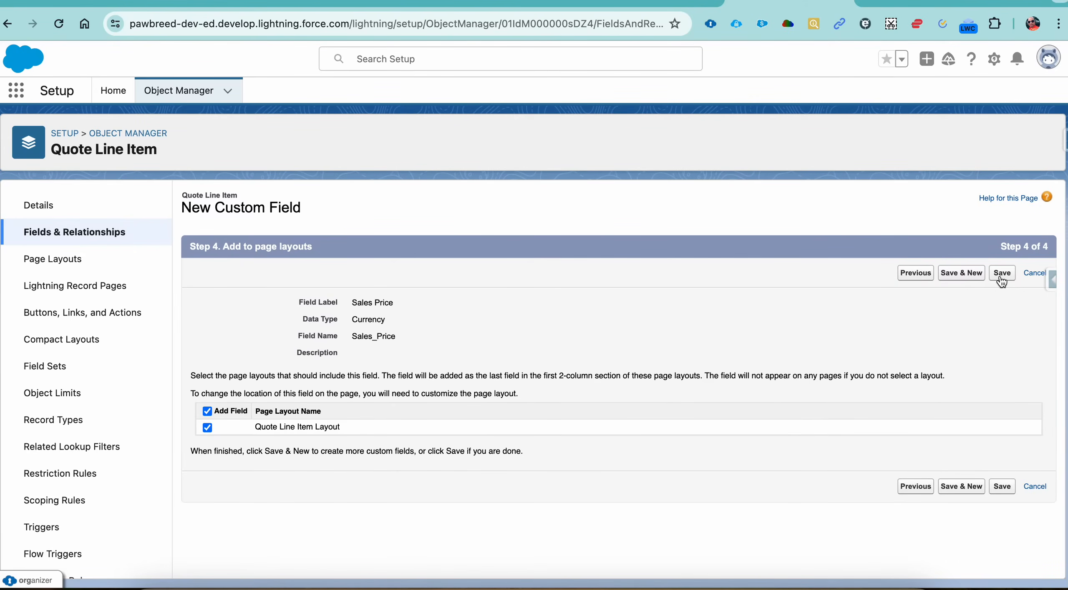
left_click(962, 276)
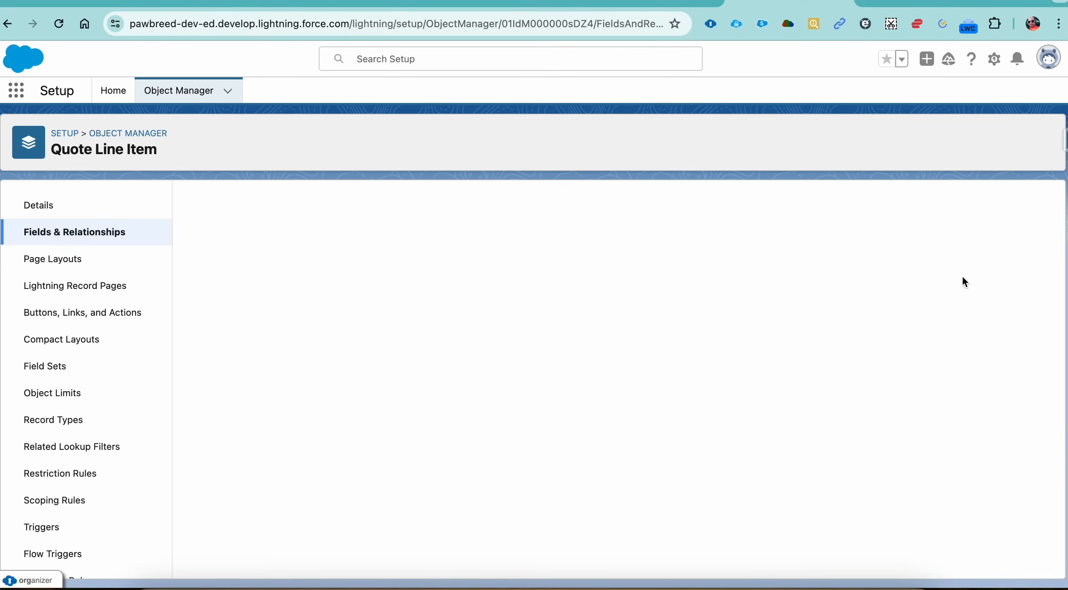
- Switch to the 07-Episode document and select the field name Discount in the field table
left_click(666, 3)
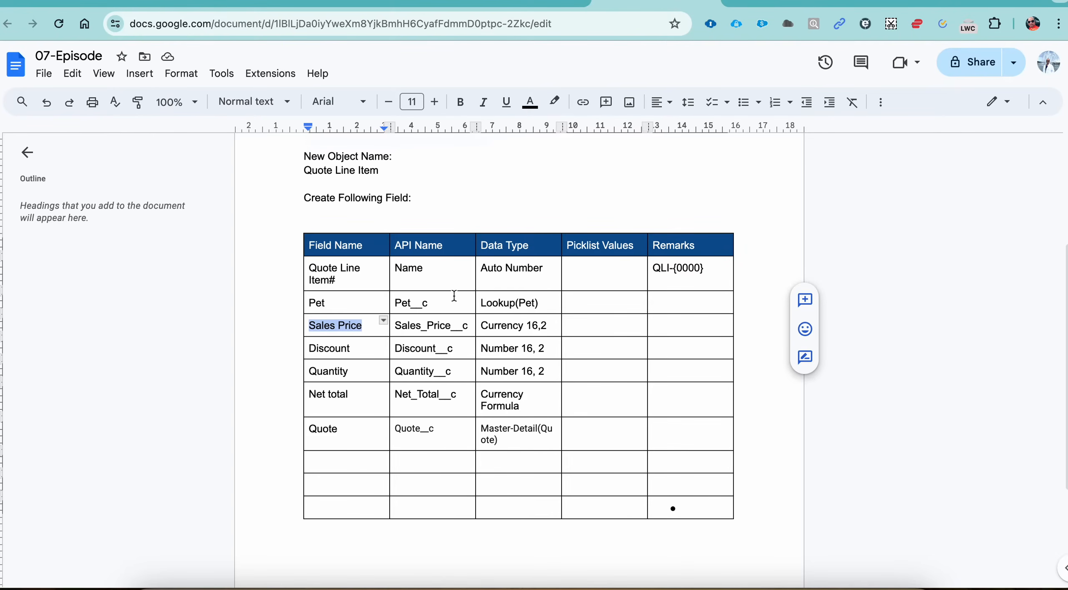
left_click(331, 350)
double_click(330, 351)
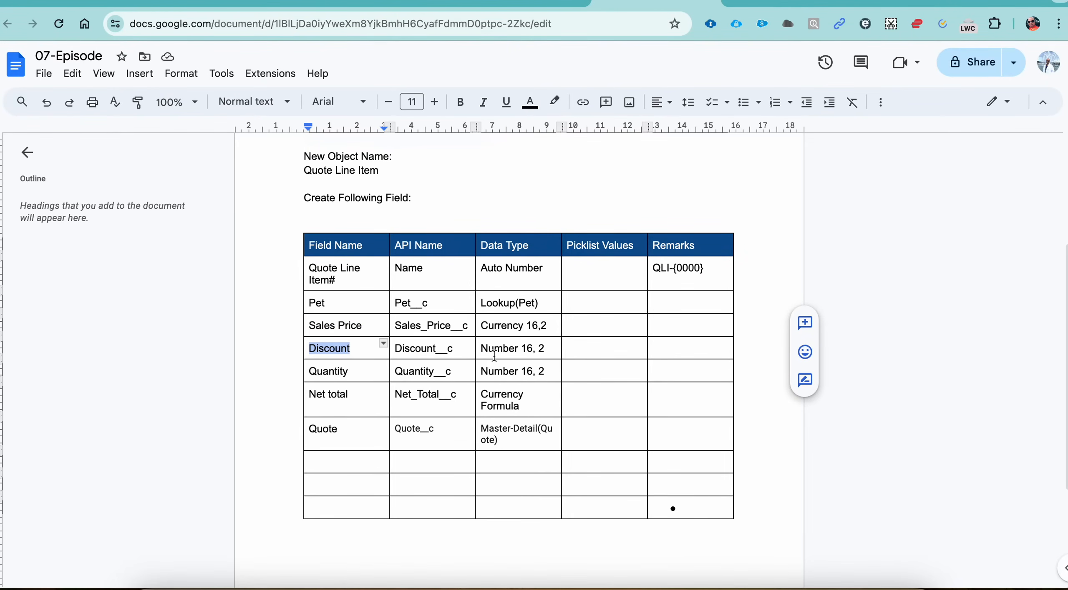
- Return to Salesforce and choose the Number data type for the Discount field
left_click(788, 3)
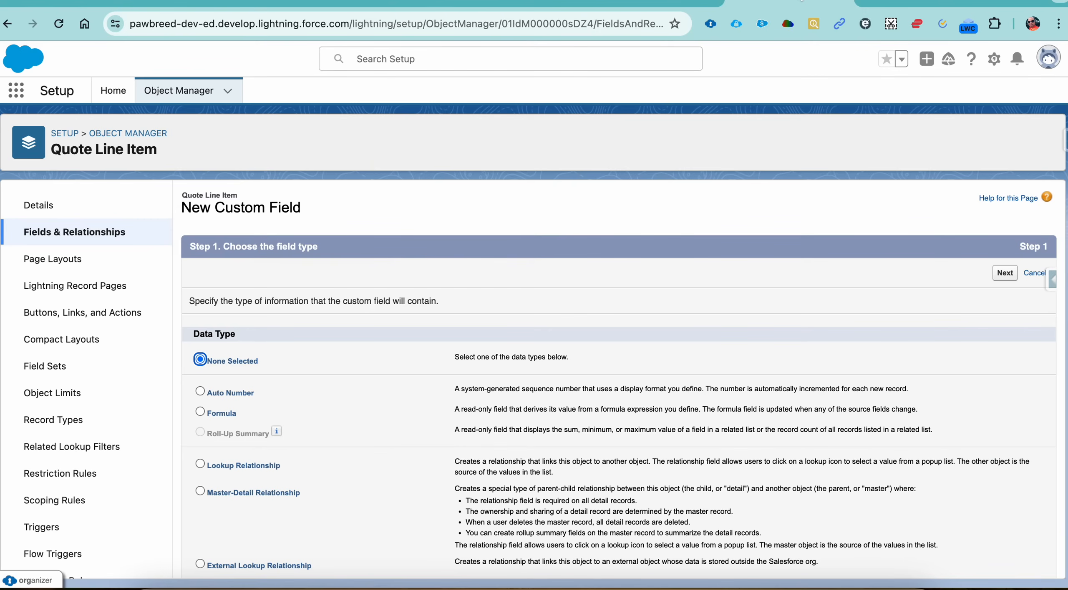
scroll(417, 343, "down", 10)
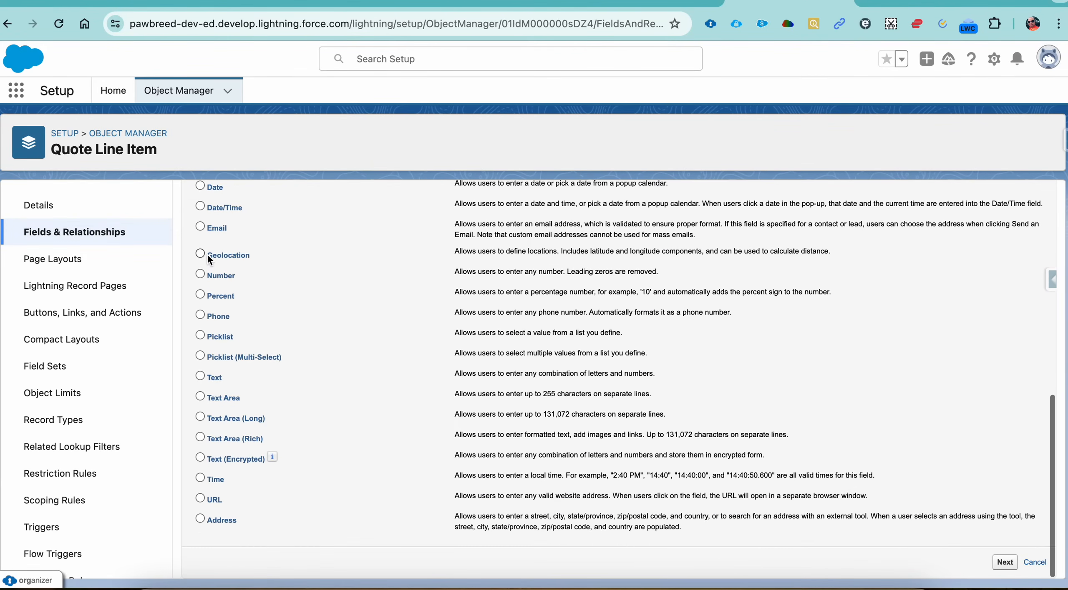
left_click(1005, 562)
- Label the number field Discount, set its length to 16 with 2 decimal places, and proceed to field-level security
type("Discount")
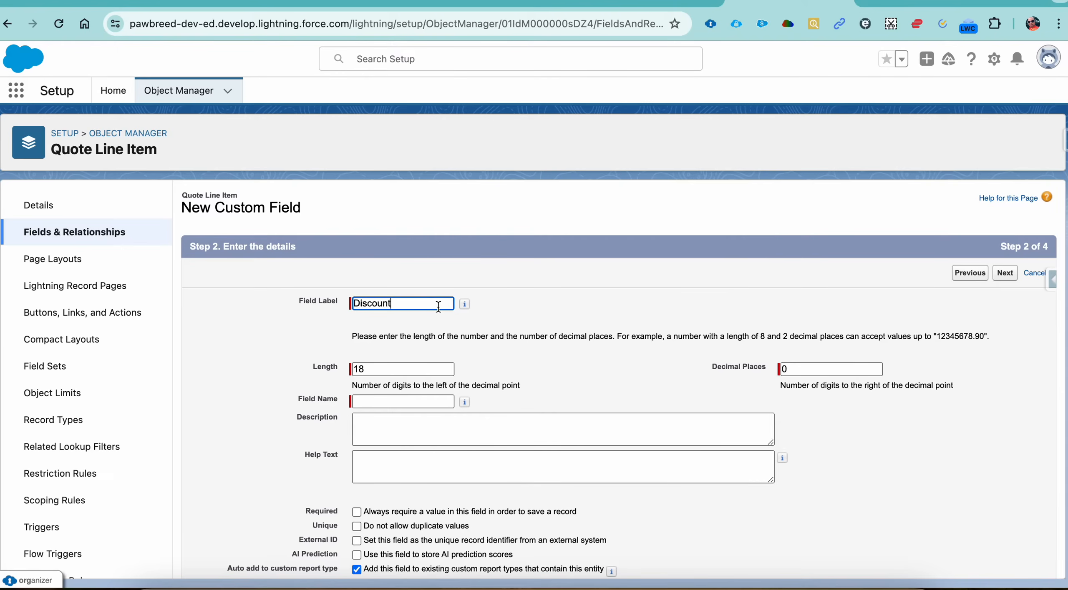
key("Tab")
type("16")
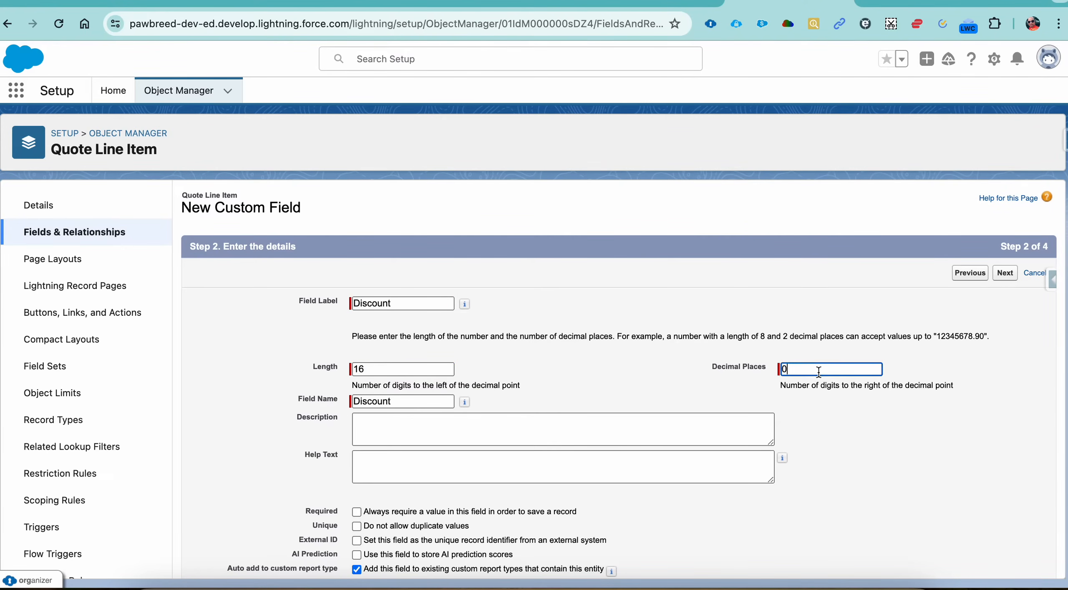
key("BackSpace")
type("2")
left_click(1007, 278)
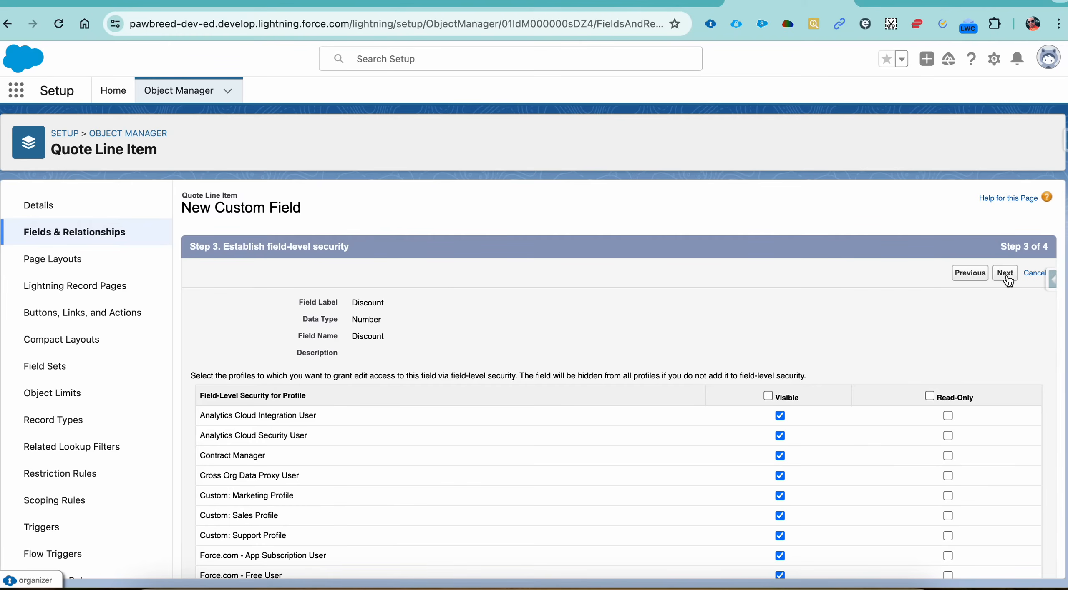
- Make the Discount field visible to all profiles and save it on the Quote Line Item Layout, starting another custom field
left_click(767, 396)
left_click(1005, 273)
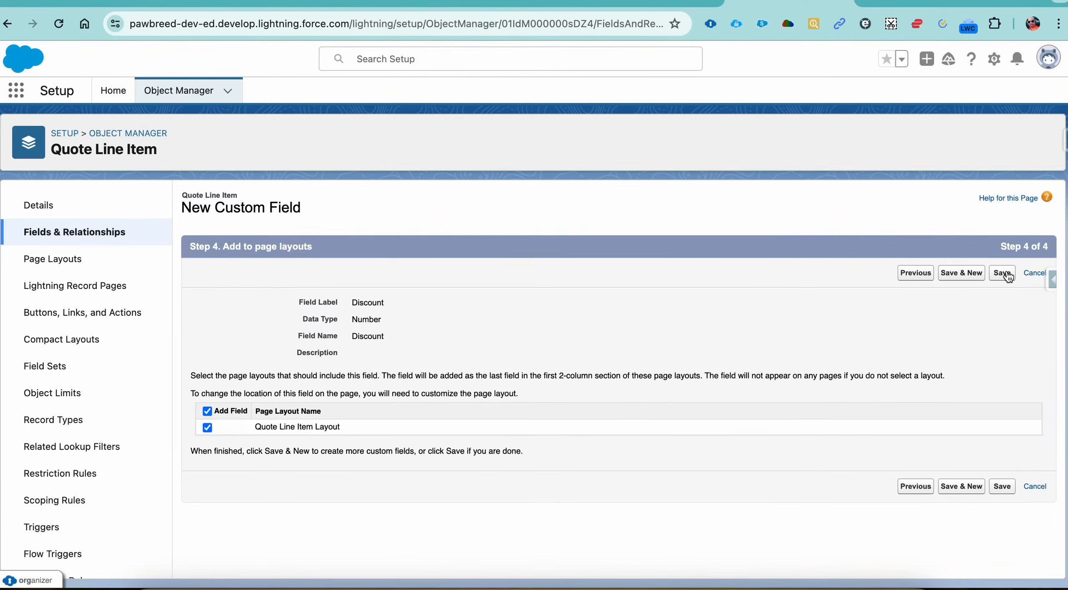
left_click(970, 276)
- Switch to the 07-Episode document and select the field name Quantity in the field table
left_click(641, 2)
scroll(483, 245, "down", 4)
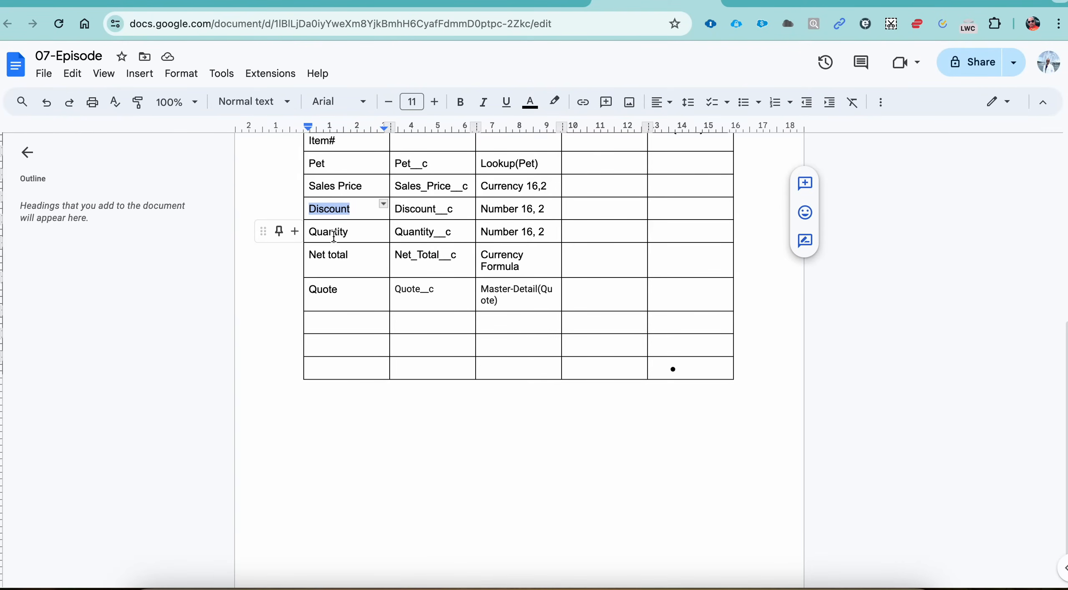
double_click(333, 235)
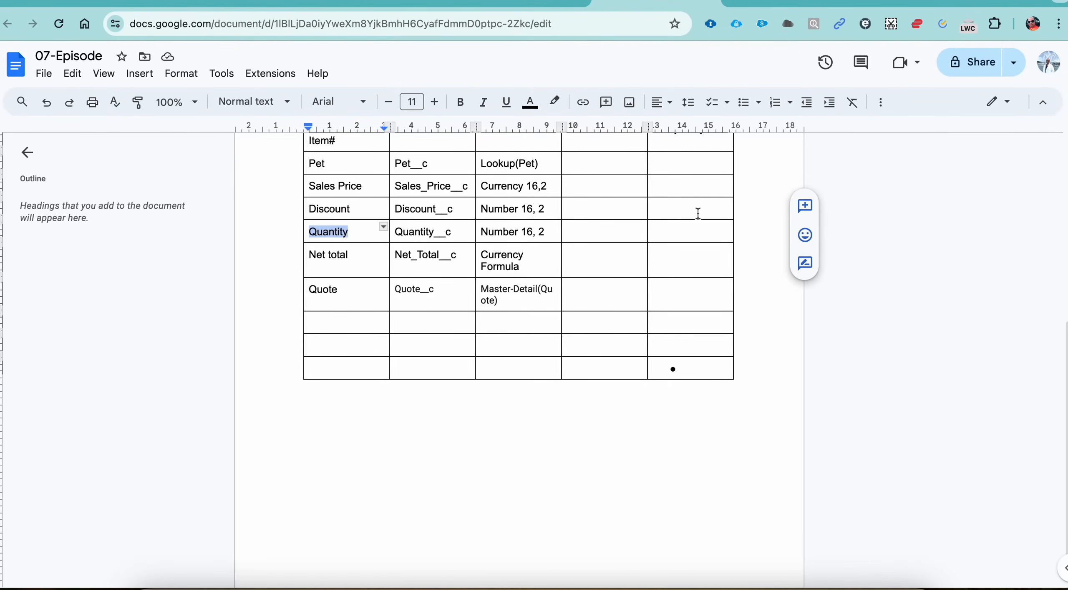
- Return to Salesforce, choose the Number data type for the Quantity field, and continue to its details
left_click(771, 3)
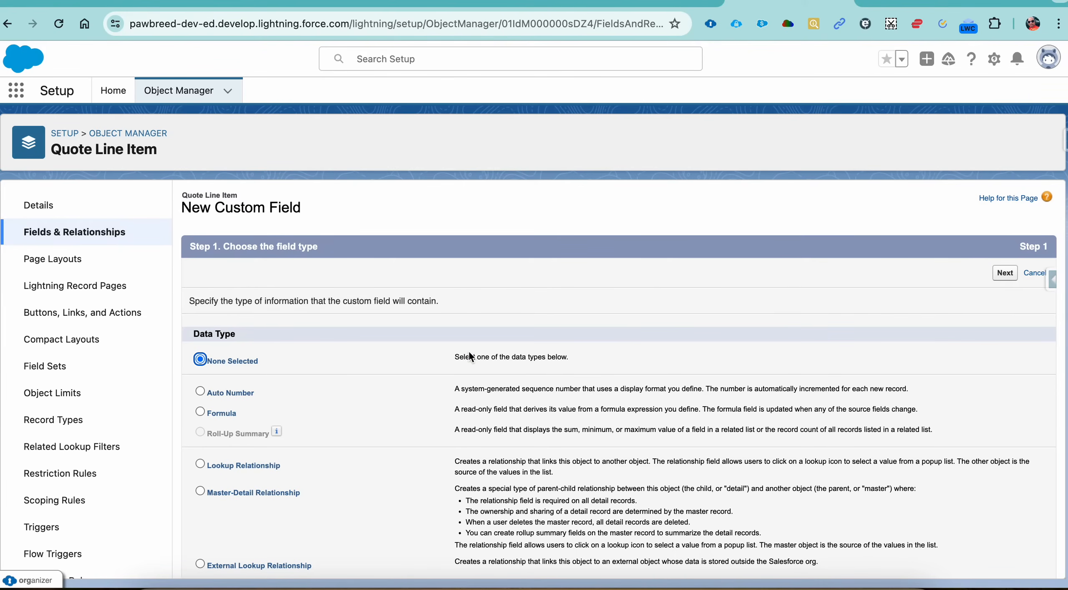
scroll(469, 352, "down", 7)
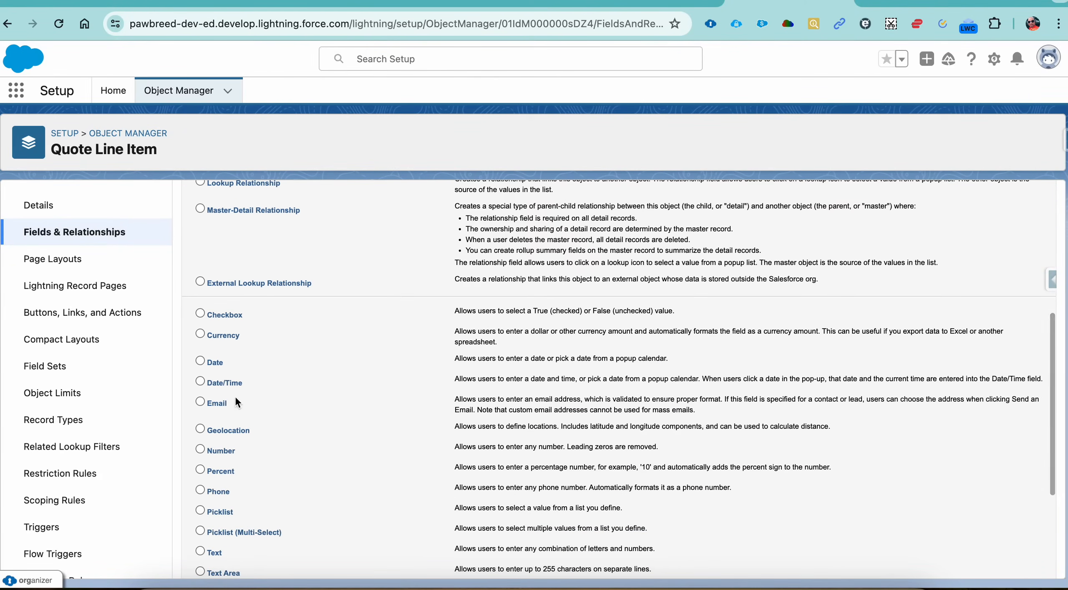
scroll(226, 423, "down", 2)
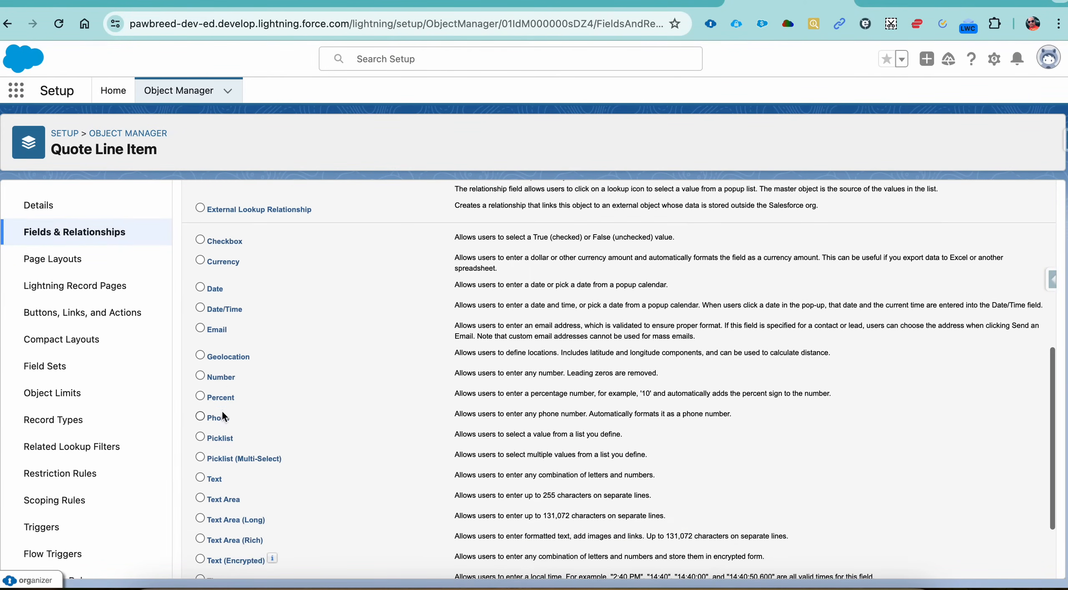
left_click(218, 377)
scroll(624, 467, "down", 3)
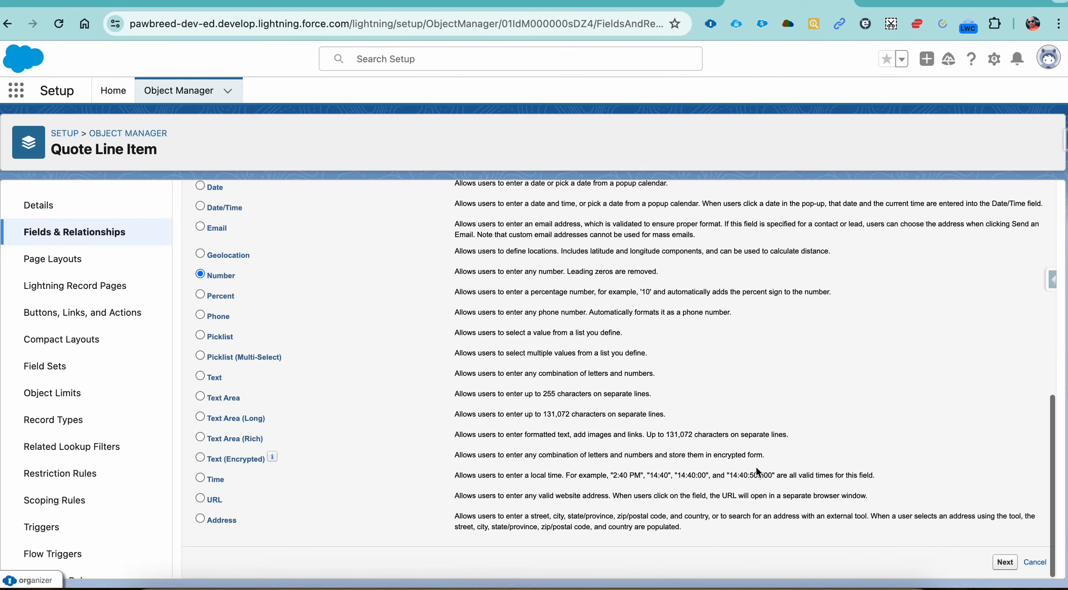
left_click(1004, 563)
- Label the number field Quantity, set its length to 2 with 0 decimal places, and proceed to field-level security
left_click(398, 304)
type("Quantity")
left_click(808, 369)
double_click(379, 369)
type("2")
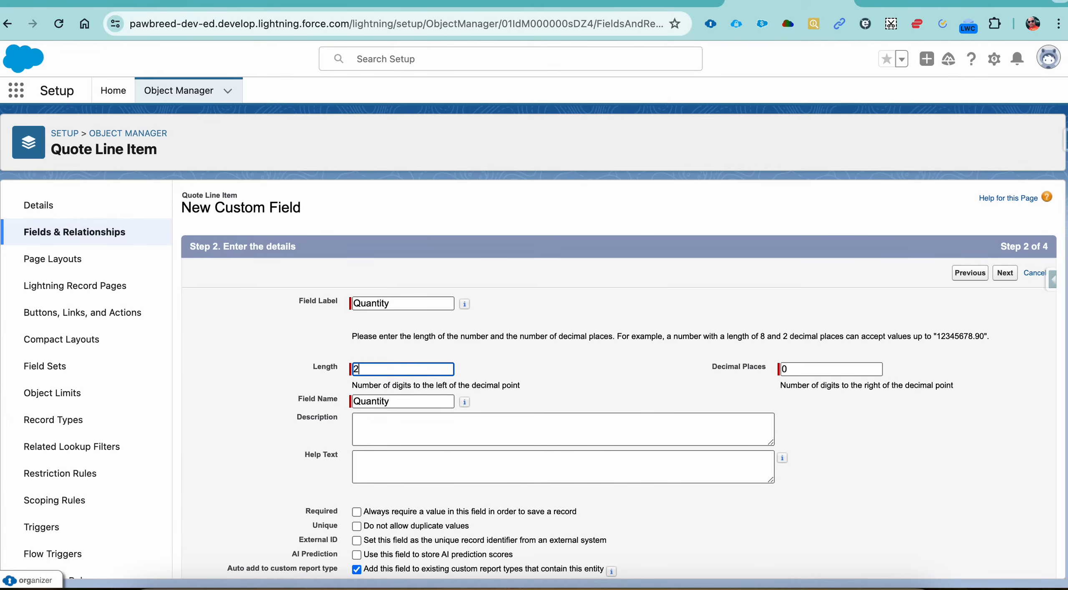
left_click(536, 335)
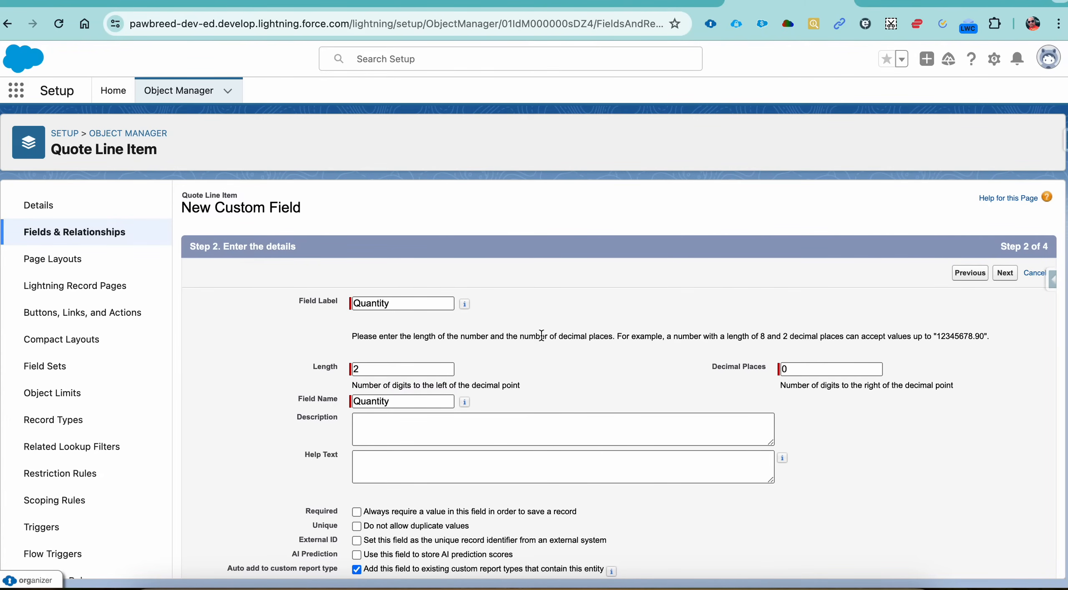
left_click(1003, 279)
- Make the Quantity field visible to all profiles and save it on the Quote Line Item Layout, starting another custom field
left_click(767, 397)
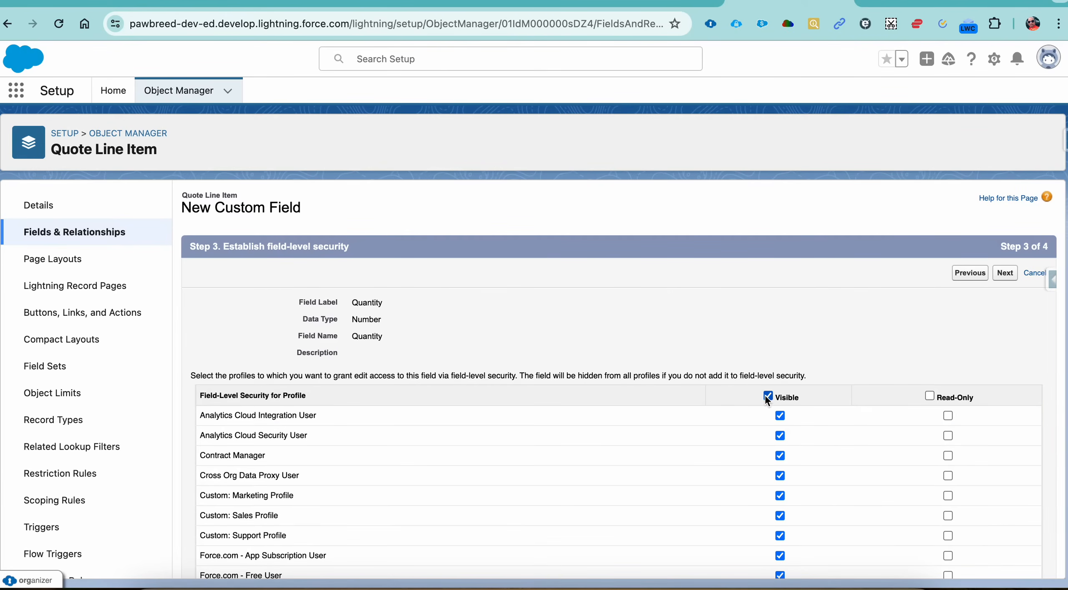
left_click(1006, 276)
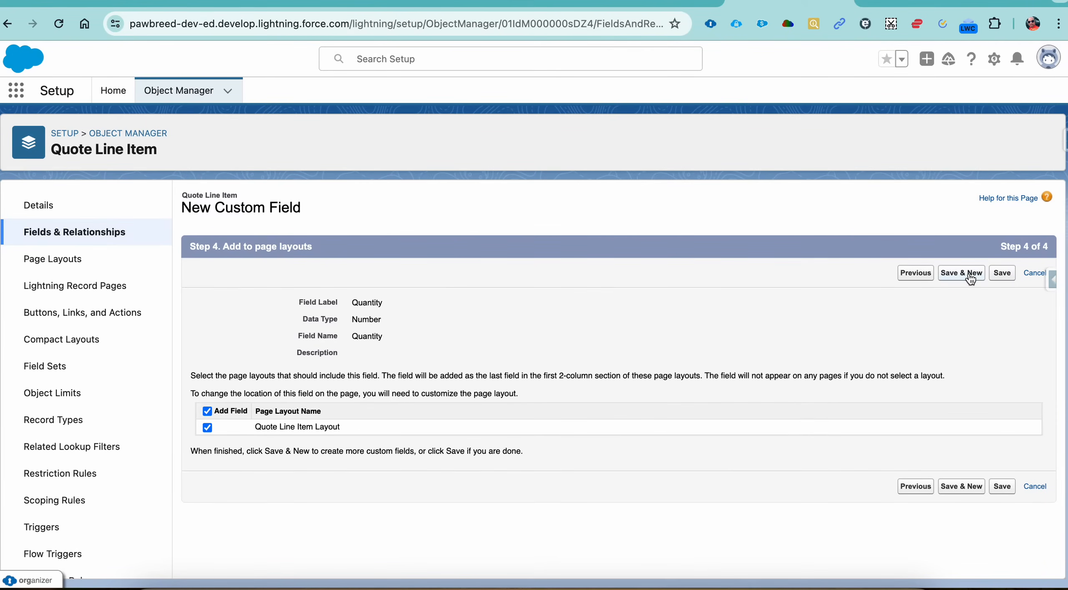
left_click(970, 274)
- Switch to the 07-Episode document and look up the Net total and Quote fields in the field table
left_click(663, 5)
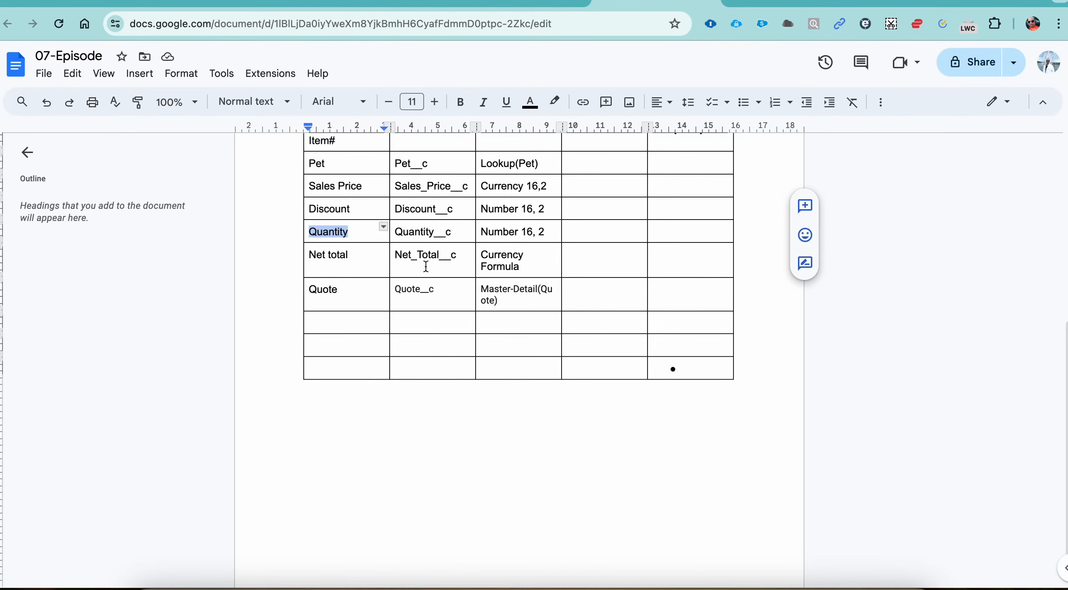
double_click(315, 256)
left_click(352, 256, "shift")
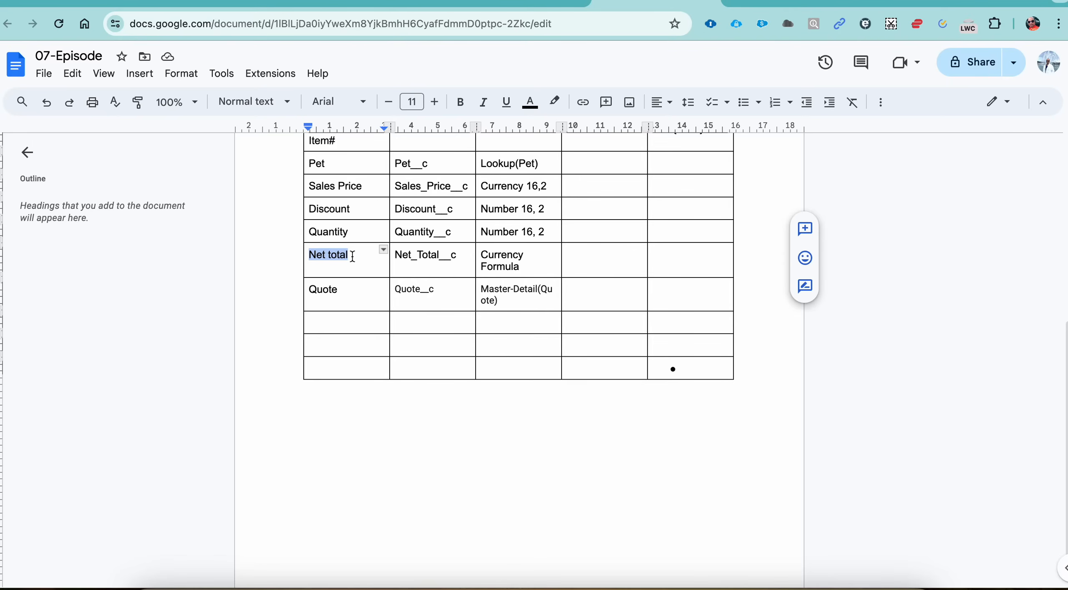
double_click(327, 290)
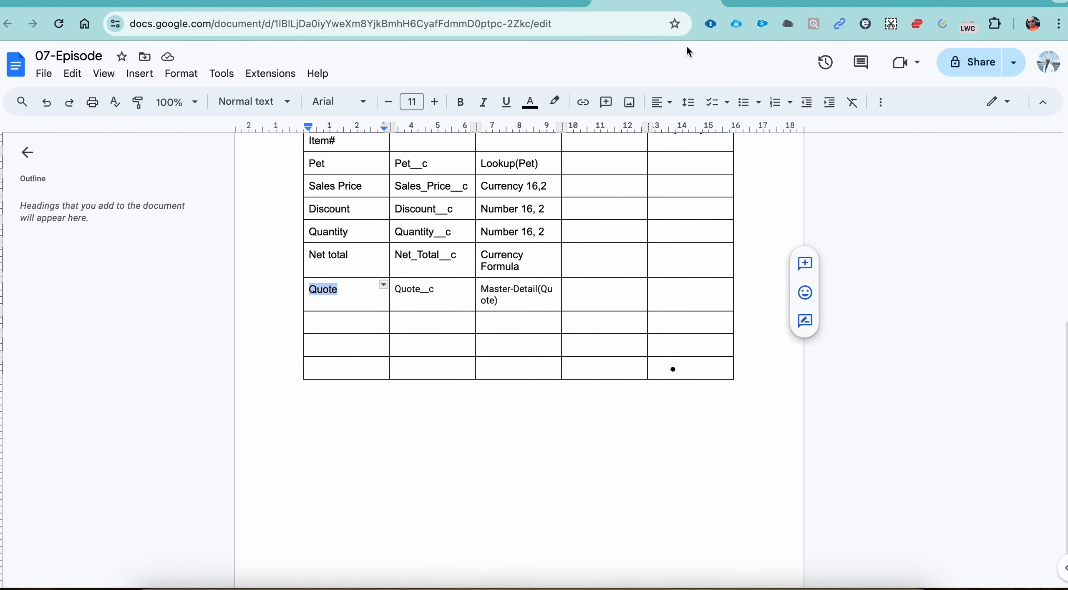
- Return to Salesforce, choose the Master-Detail Relationship data type for the new field, and continue to the related object
left_click(792, 3)
scroll(580, 265, "down", 4)
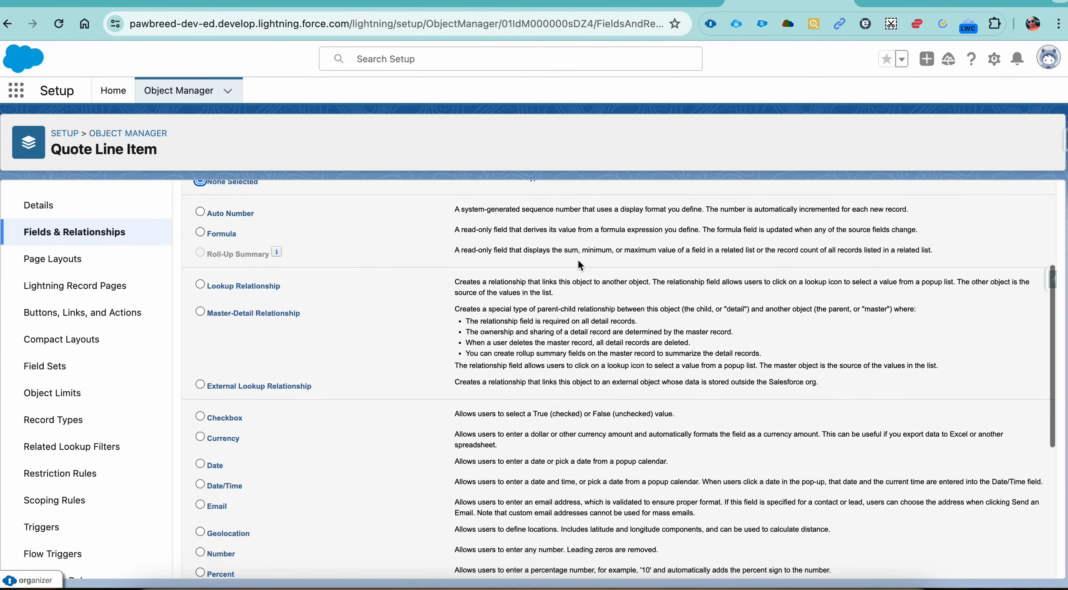
left_click(260, 304)
scroll(642, 372, "up", 2)
scroll(642, 373, "up", 2)
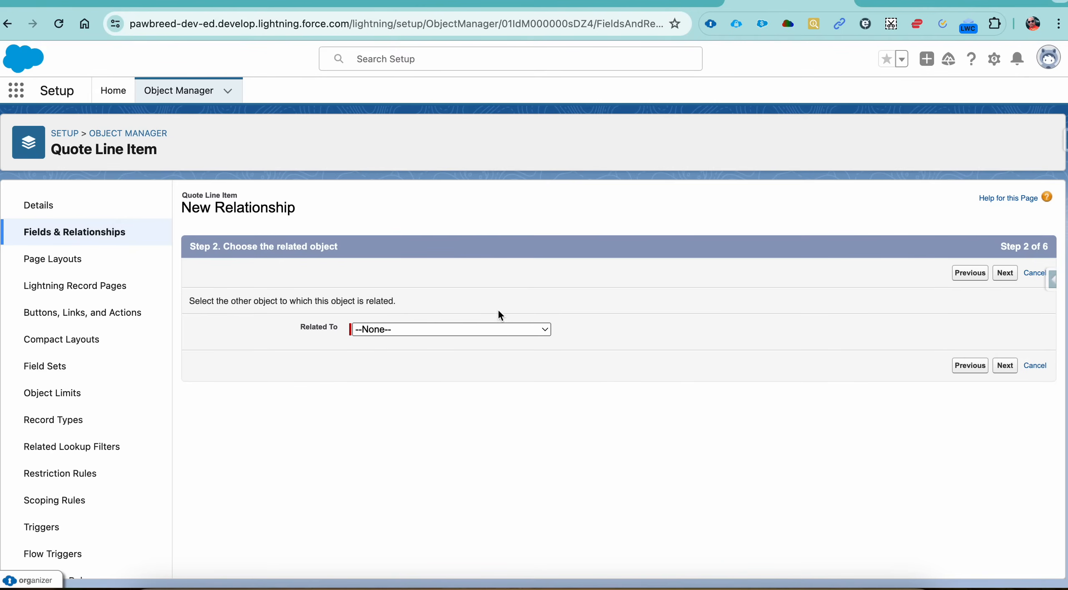
- Relate the master-detail field to the Quote object and proceed to its label and name
left_click(500, 325)
left_click(500, 325)
type("quo")
left_click(500, 323)
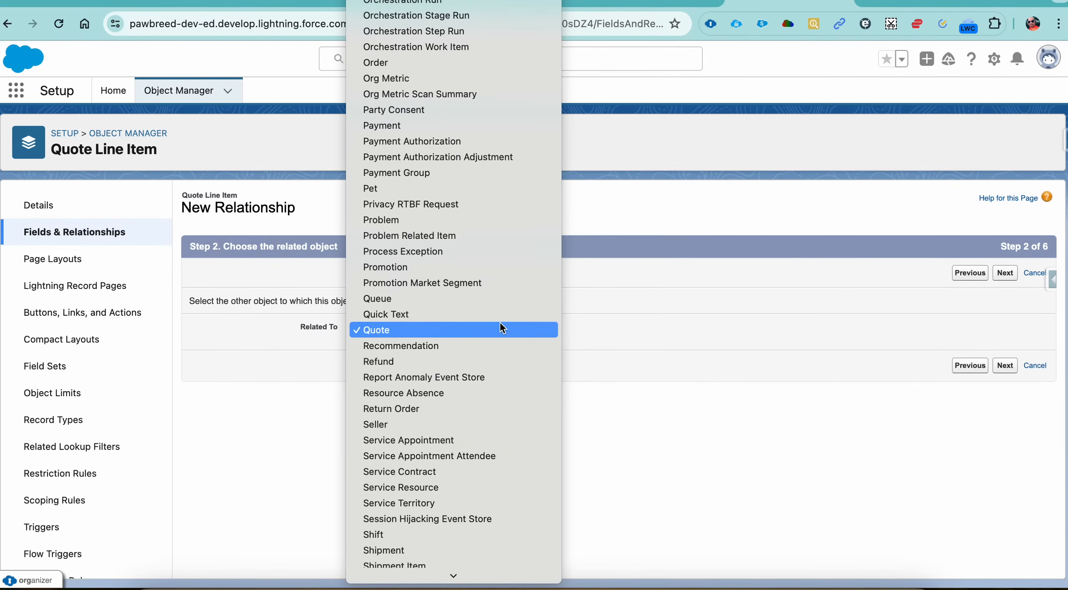
left_click(500, 323)
left_click(1007, 277)
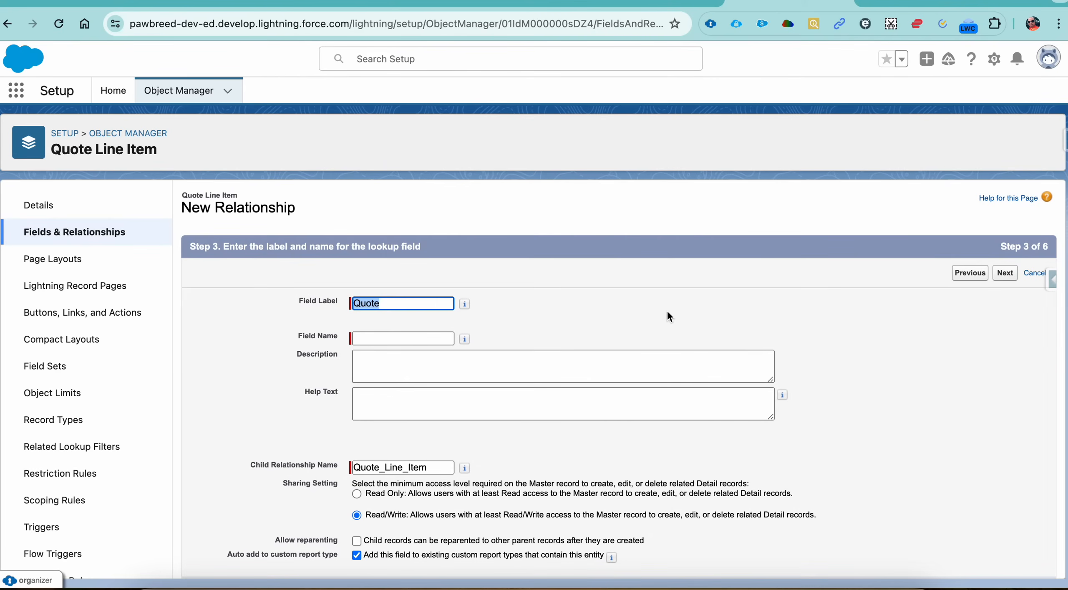
- Keep Quote as the field label and name, accept the default security and layout settings, and save the relationship with its Quote Layout related list
mouse_move(465, 304)
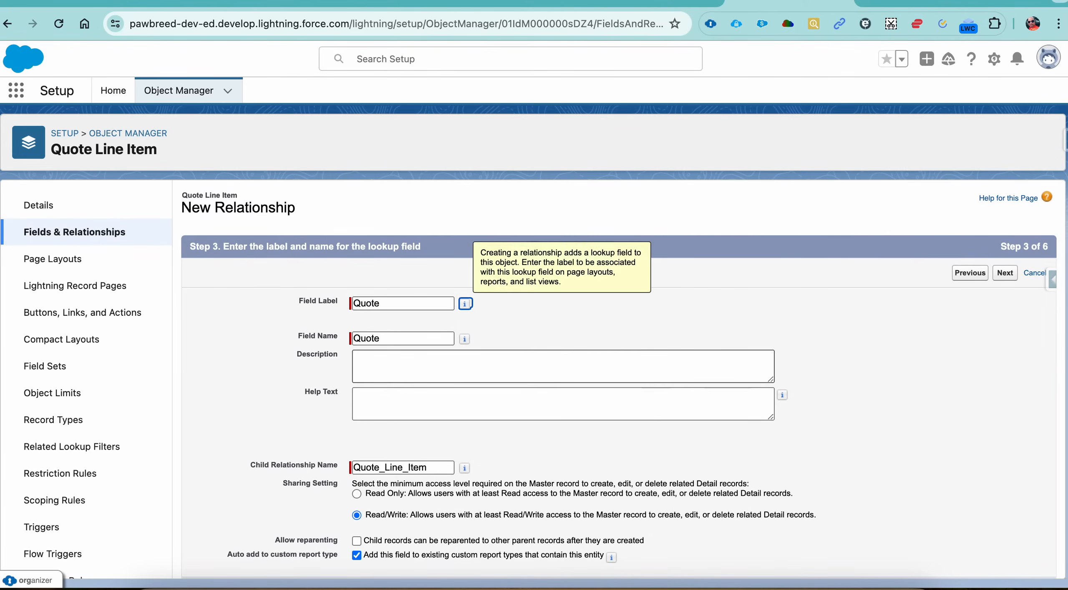
left_click(1005, 273)
left_click(1007, 278)
left_click(1007, 279)
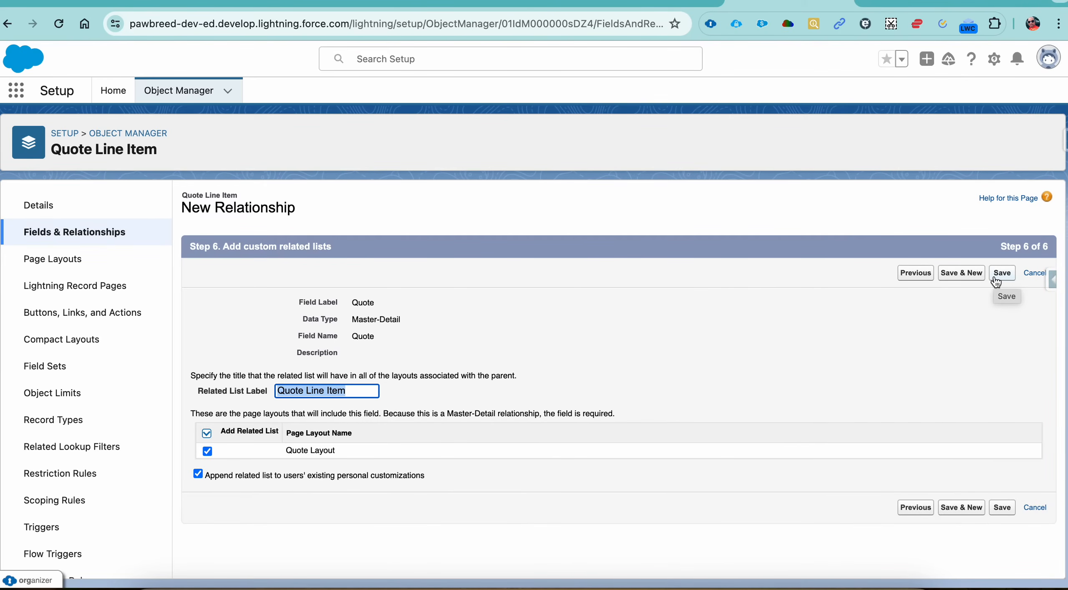
left_click(996, 278)
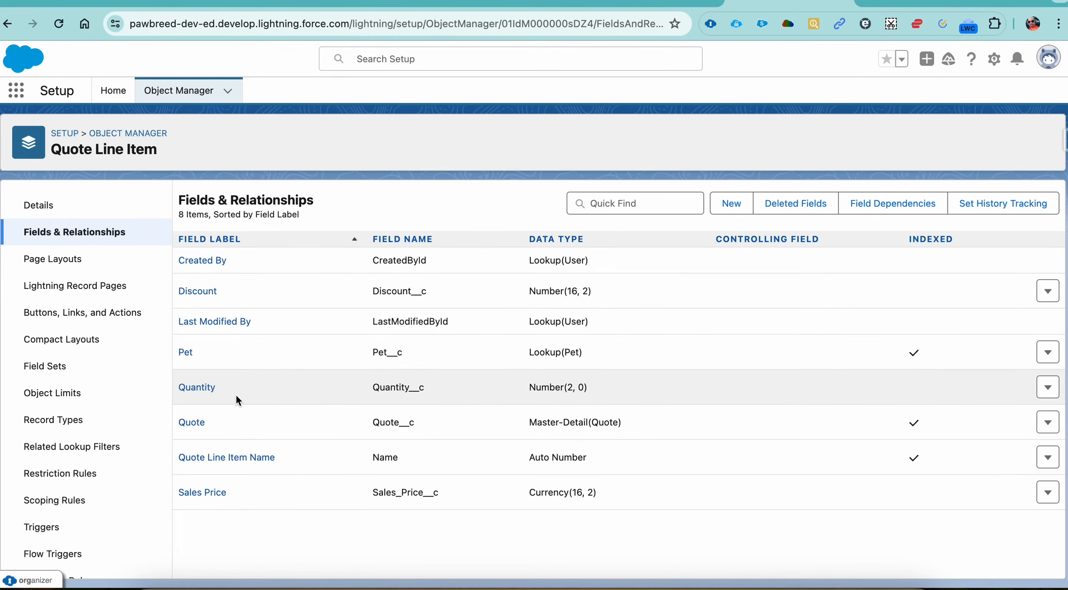
- Check the Quote field's API name in Salesforce and look up the Net total field's API name in the 07-Episode document
double_click(396, 424)
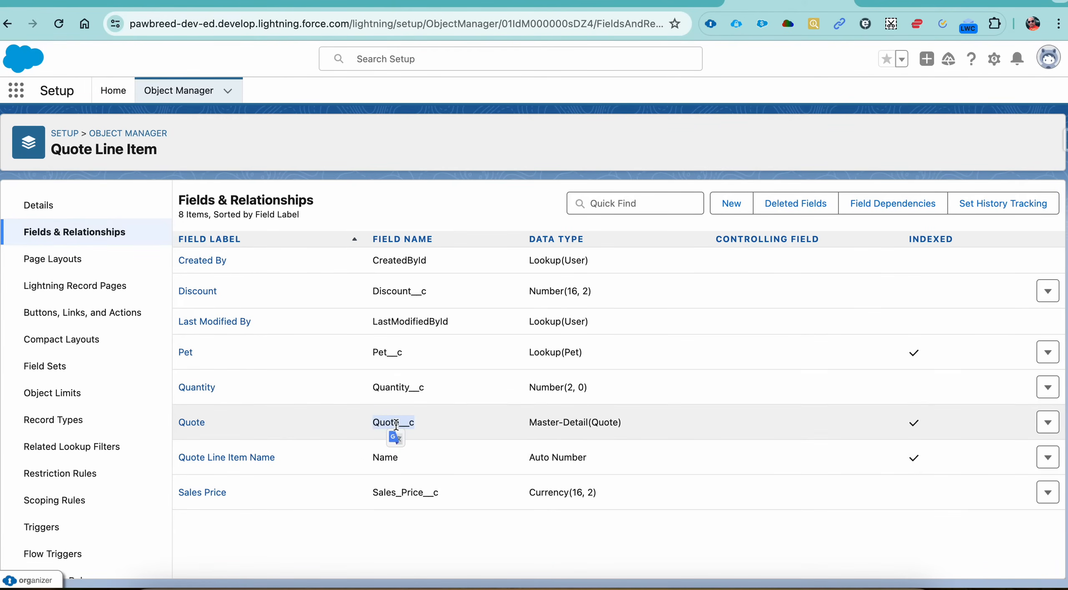
left_click(659, 2)
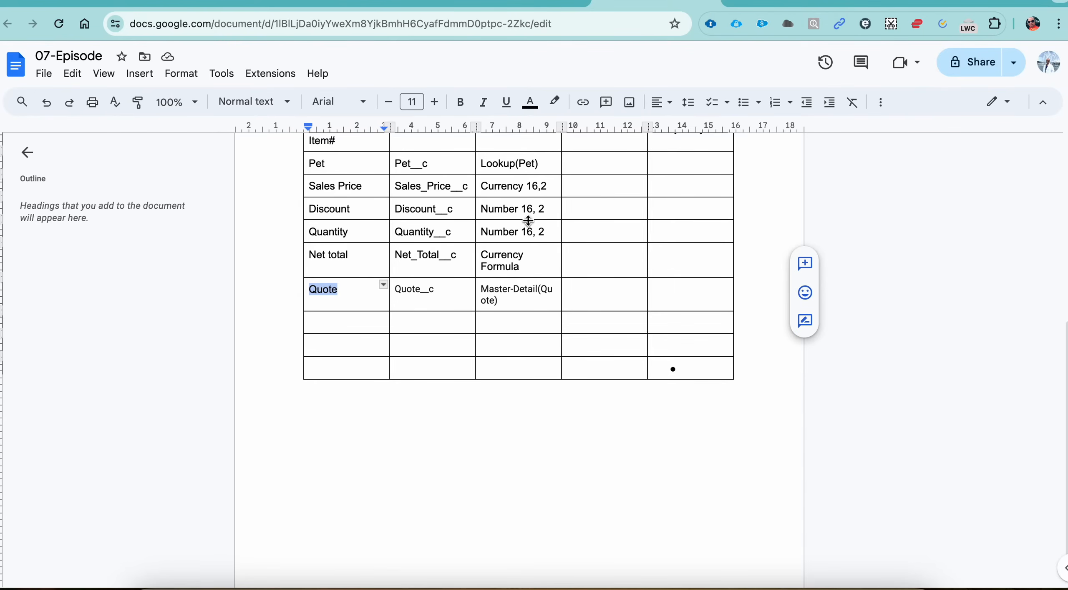
scroll(528, 221, "up", 3)
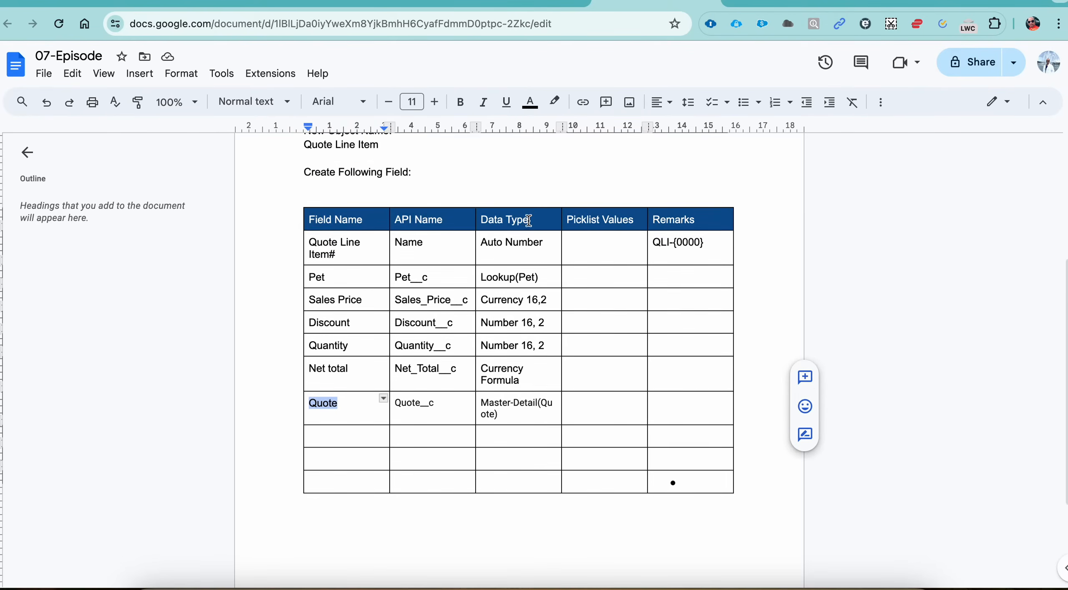
double_click(427, 379)
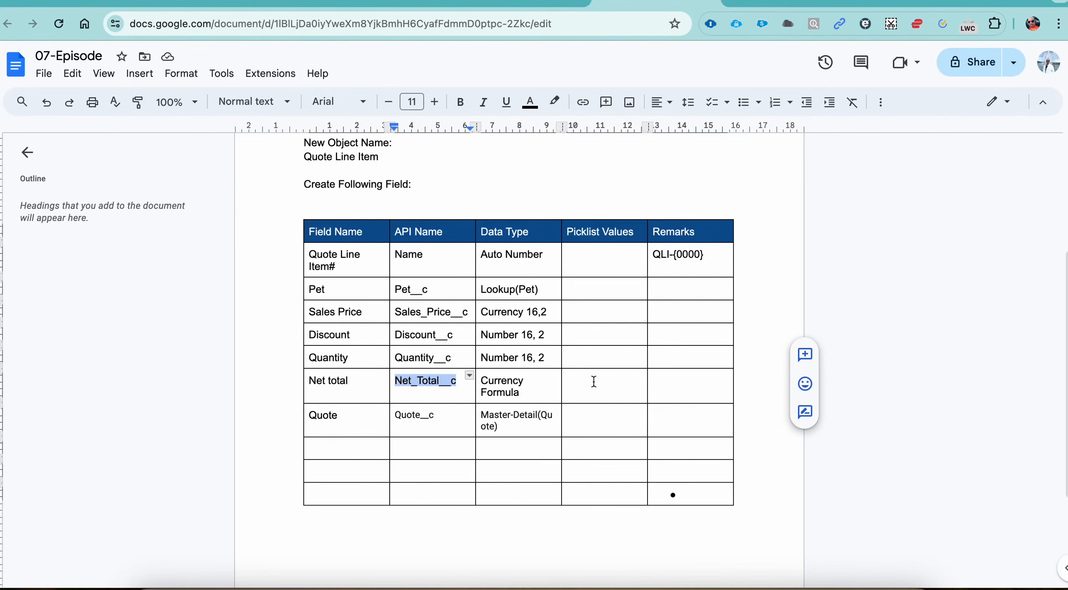
- Enter "Sales Price" as the remark for the Net total field in the field table
left_click(664, 386)
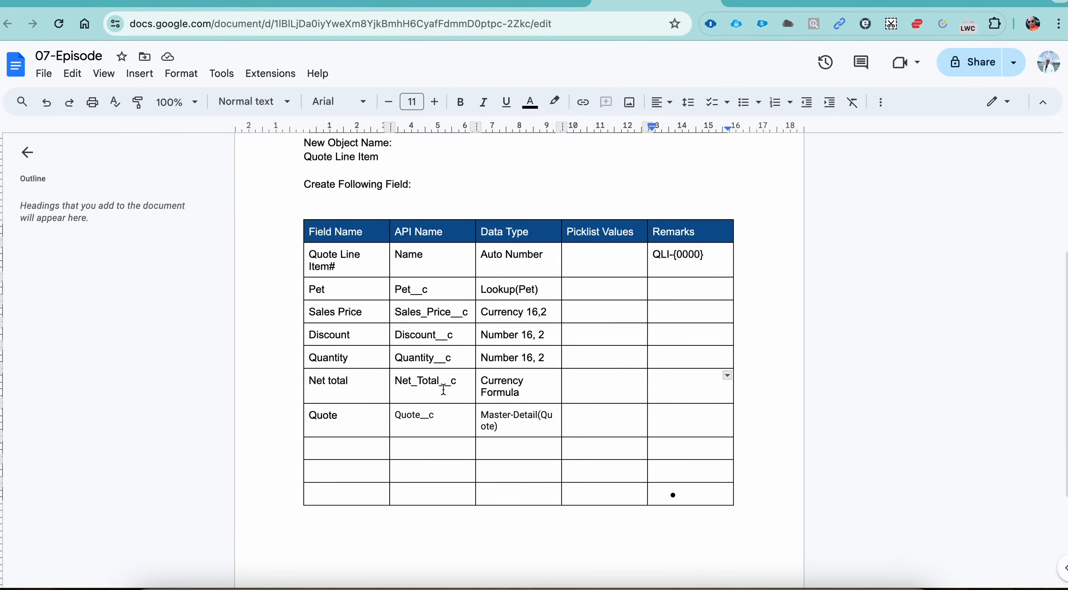
type("Sale")
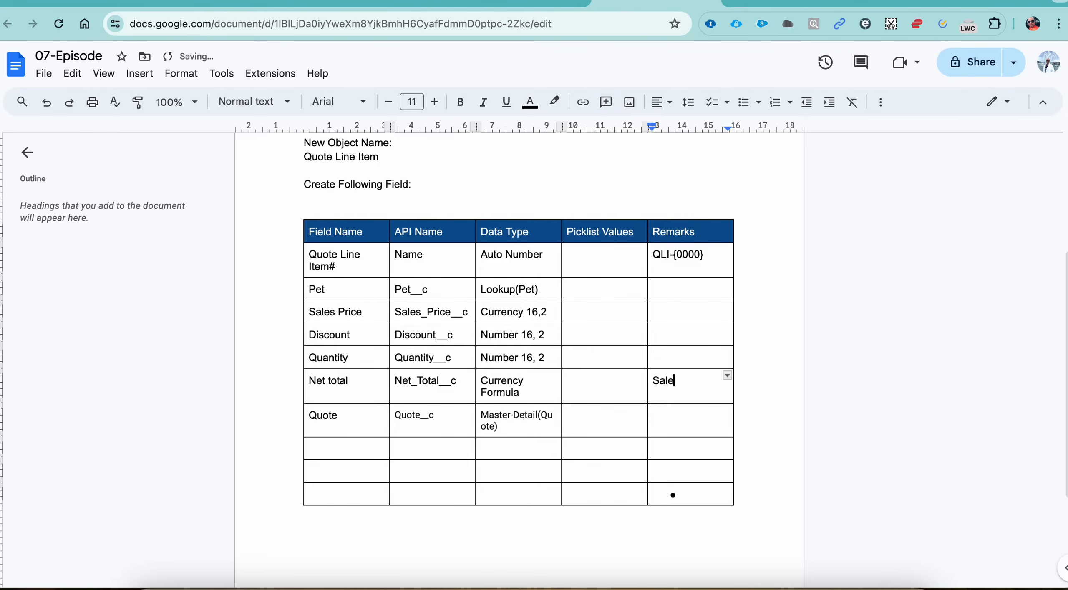
type("s Price * D")
key("BackSpace")
key("BackSpace")
key("BackSpace")
key("BackSpace")
- Insert a table row below the Quote row and enter the field name Discount Amount
left_click(673, 419)
right_click(673, 419)
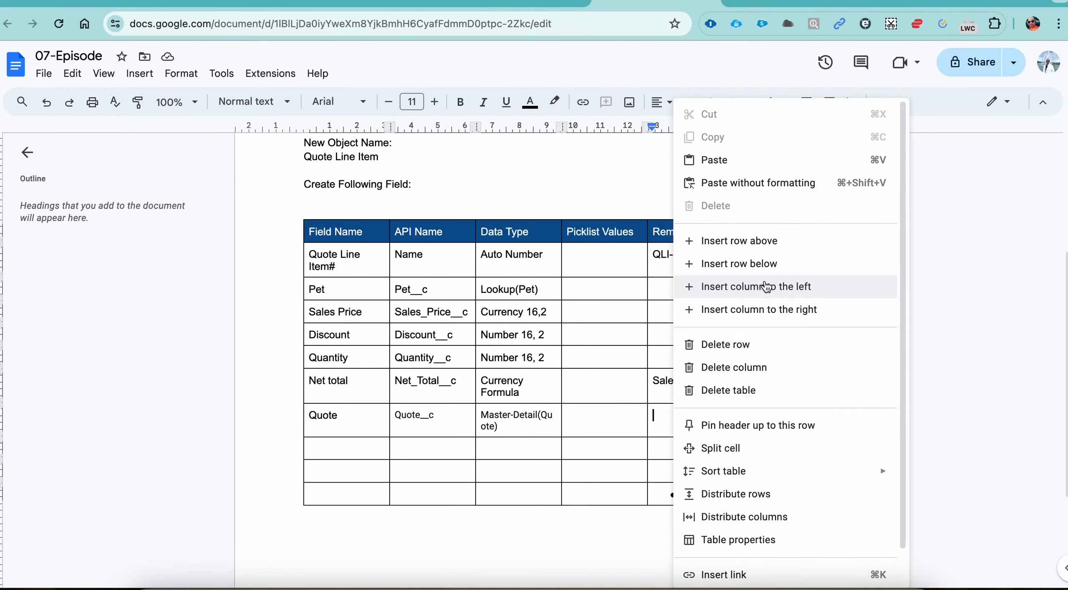
left_click(764, 266)
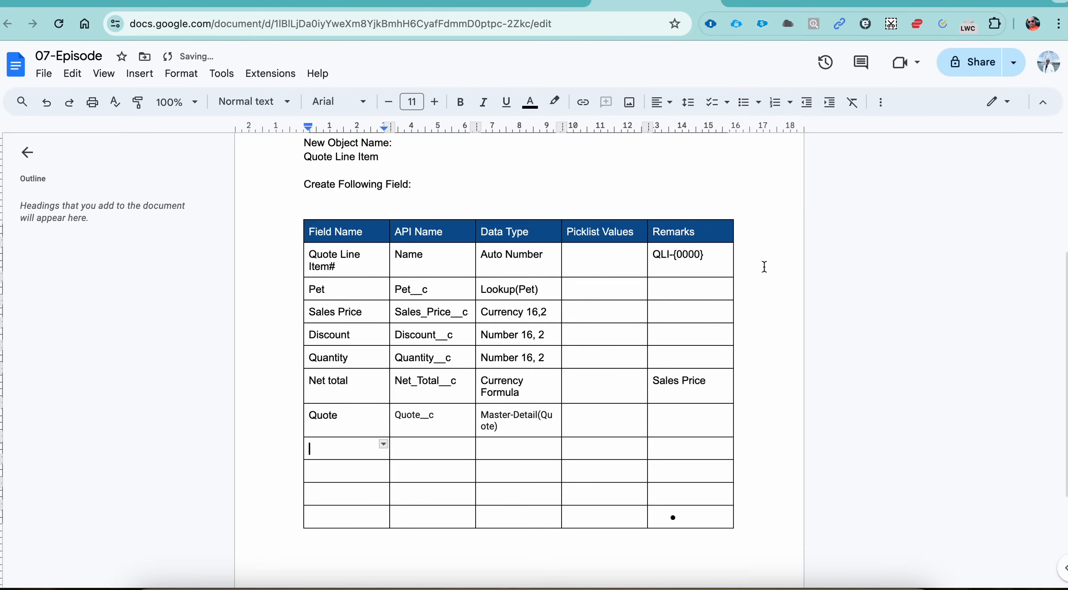
type("Discount Amount")
key("Tab")
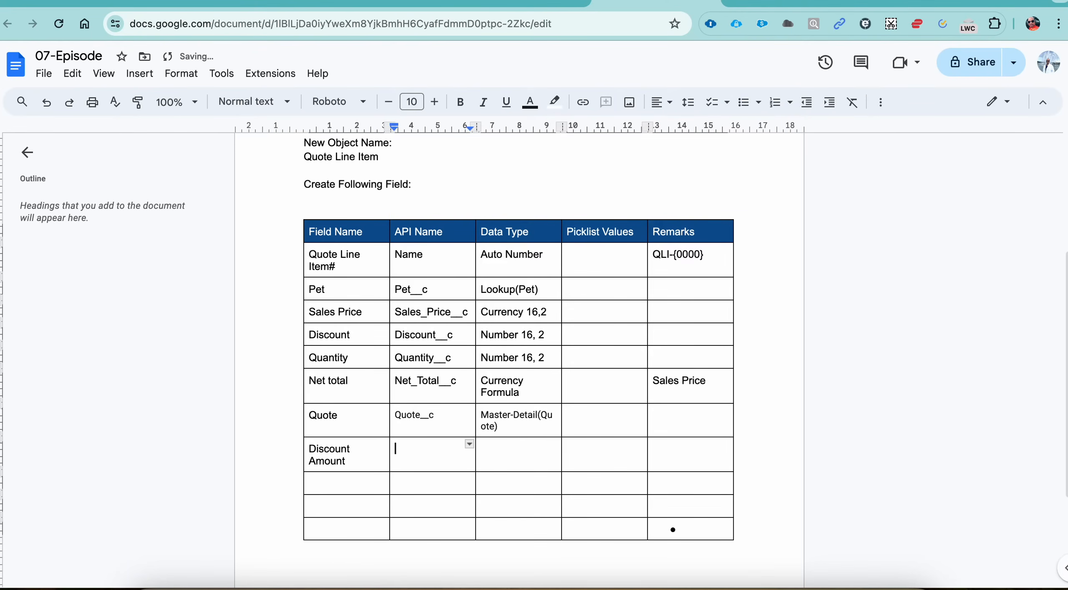
- Give the Discount Amount row the API name Discount_Amount__c and the data type Formula Currency
type("Discount_Amount__c")
key("Tab")
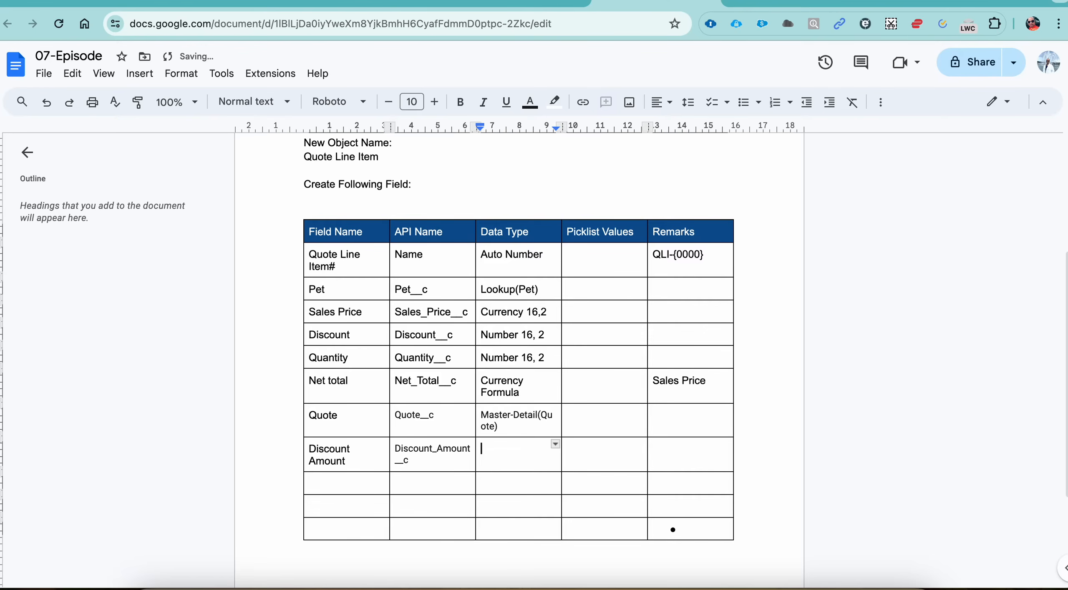
type("Formula Currency")
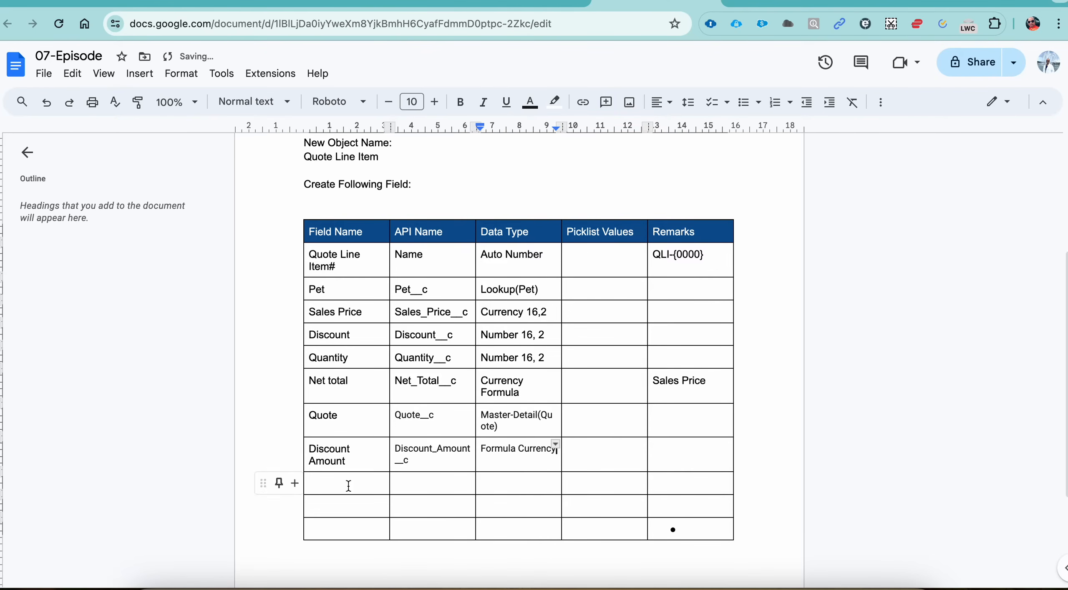
- Enter "Sales Price * Discount__c" as the remark for the Discount Amount field
triple_click(332, 452)
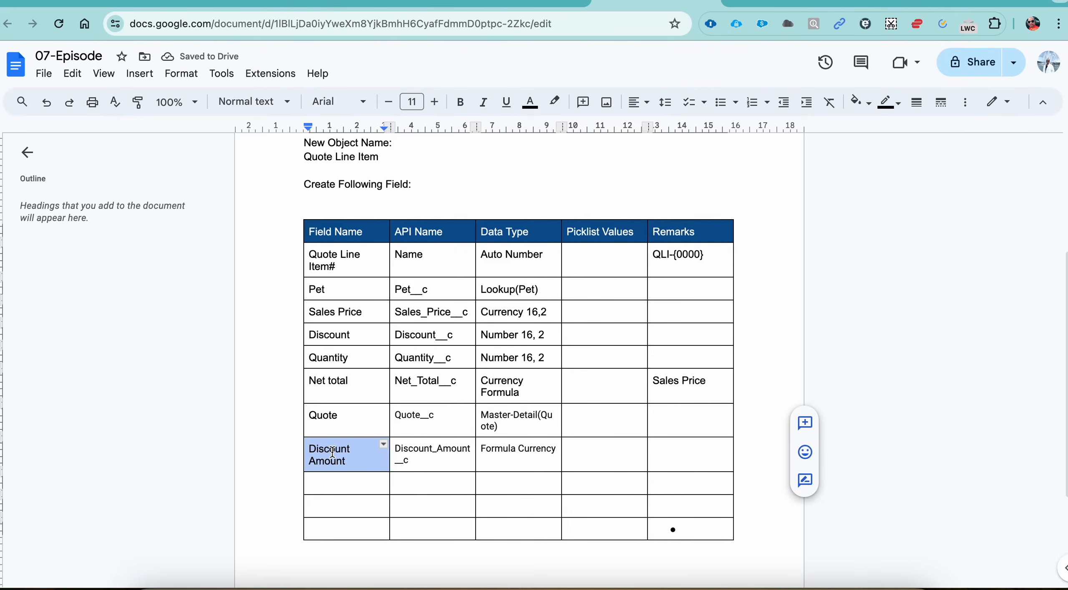
left_click(666, 452)
type("Sale")
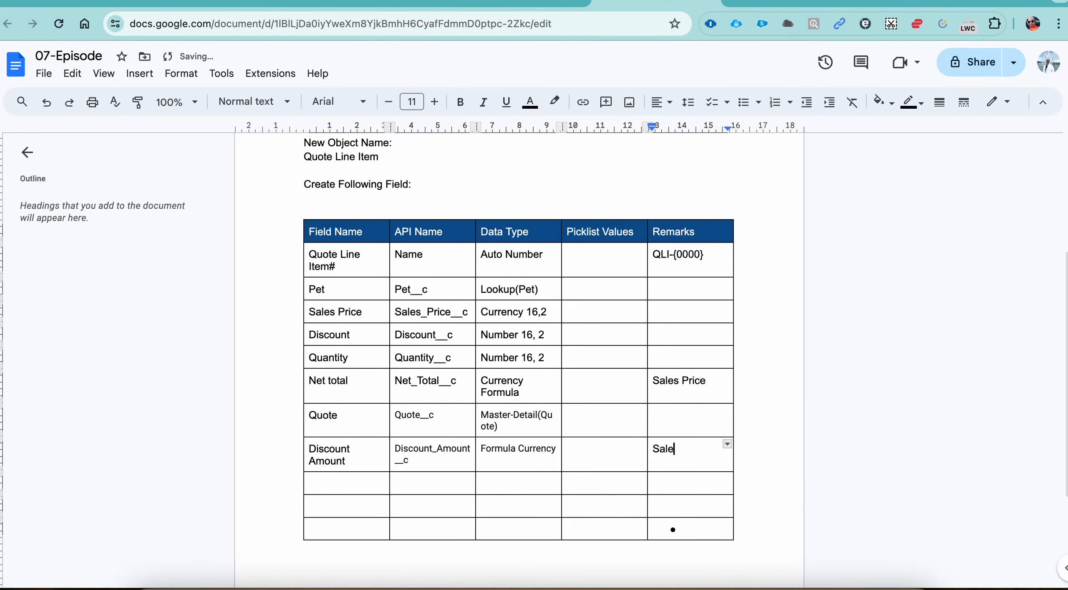
type("s Price * Discount__c")
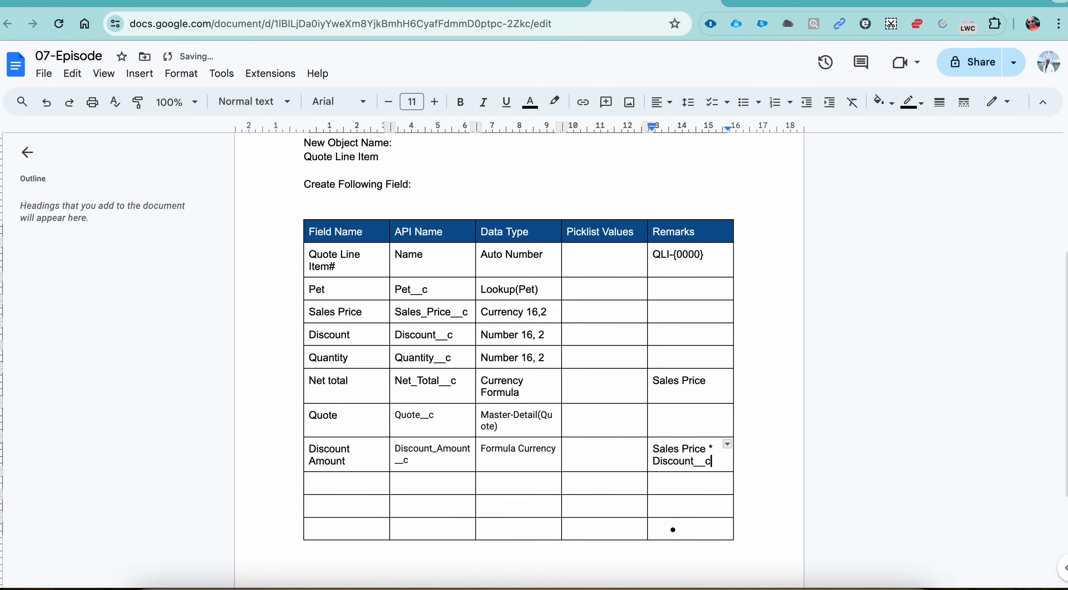
- Enclose the Discount Amount formula in parentheses and divide it by 100, giving (Sales Price * Discount__c)/100
left_click(654, 450)
type("(")
left_click(710, 463)
type(")")
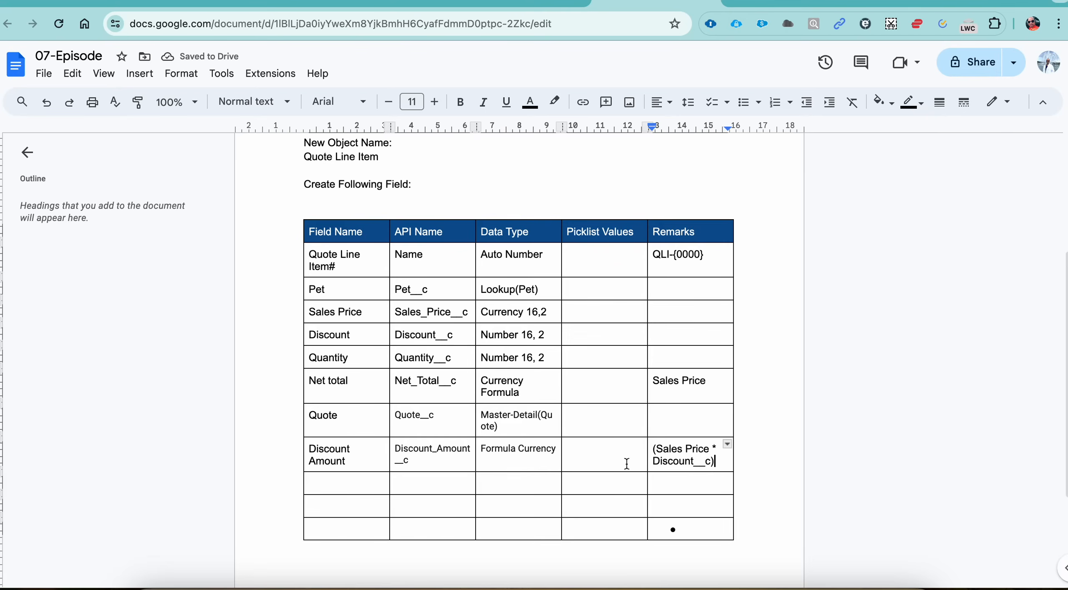
left_click(497, 503)
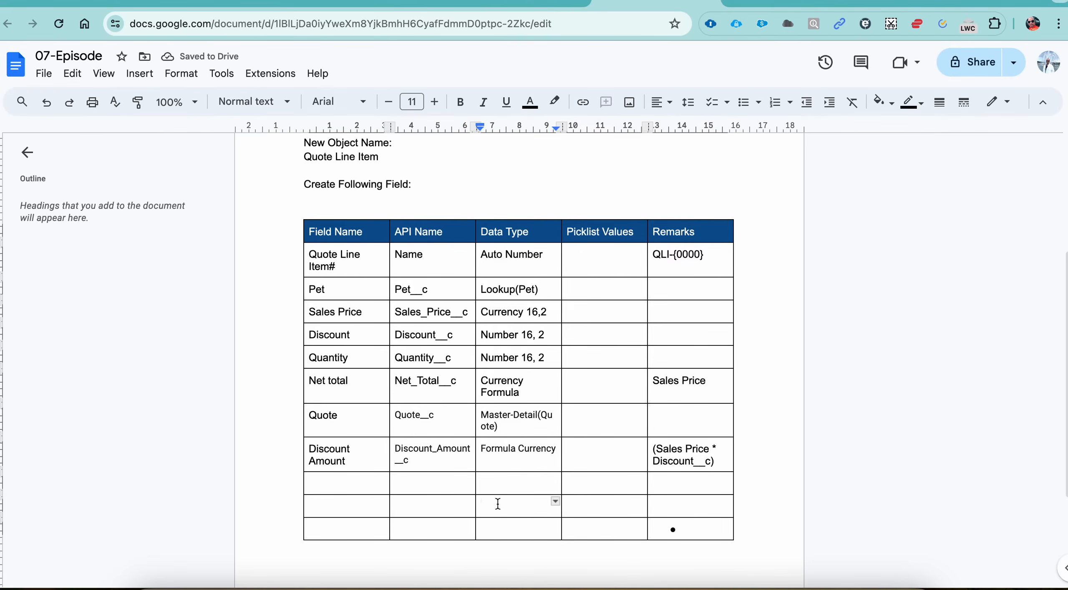
left_click(720, 464)
type("/100")
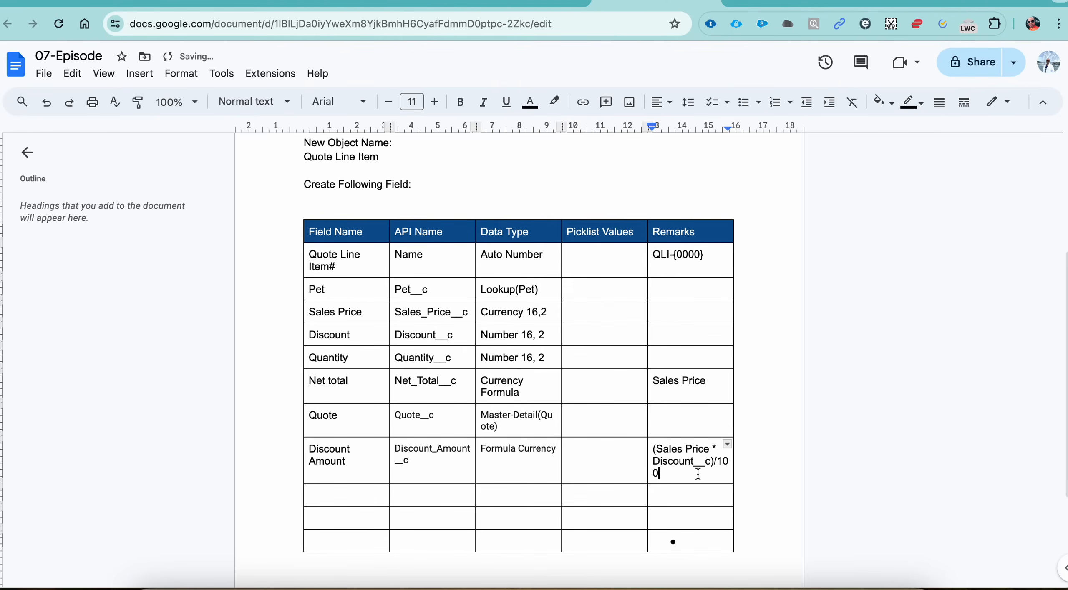
left_click(626, 492)
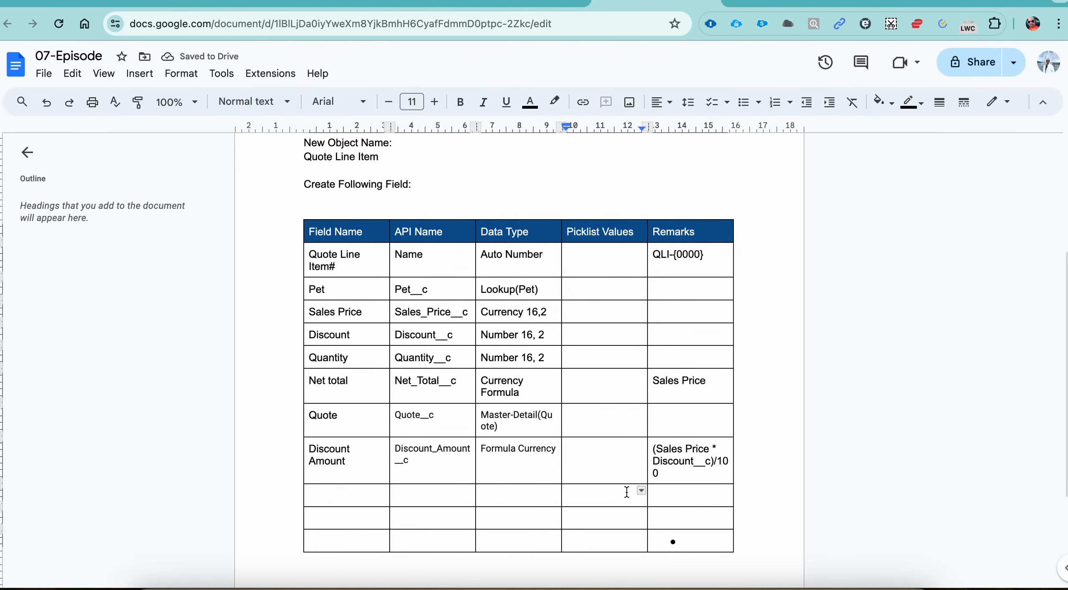
type("1000 ")
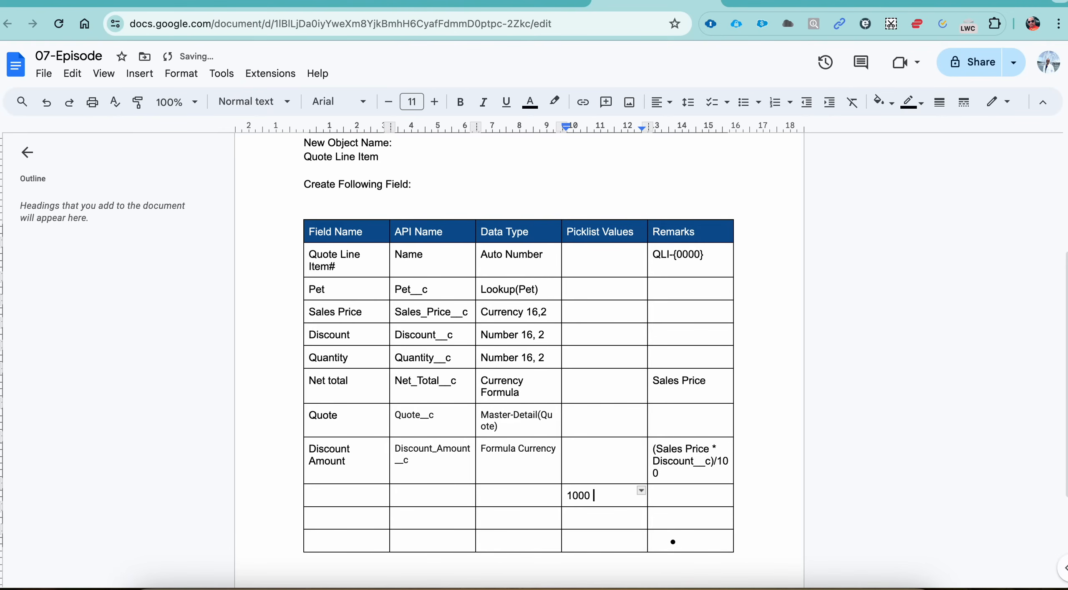
type("*10%")
key("BackSpace")
type("/100=")
key("BackSpace")
key("BackSpace")
key("BackSpace")
key("BackSpace")
key("BackSpace")
key("BackSpace")
key("BackSpace")
key("BackSpace")
key("BackSpace")
key("BackSpace")
key("BackSpace")
key("BackSpace")
key("BackSpace")
- Switch to Google Drive and create a blank Google Sheets spreadsheet
left_click(493, 2)
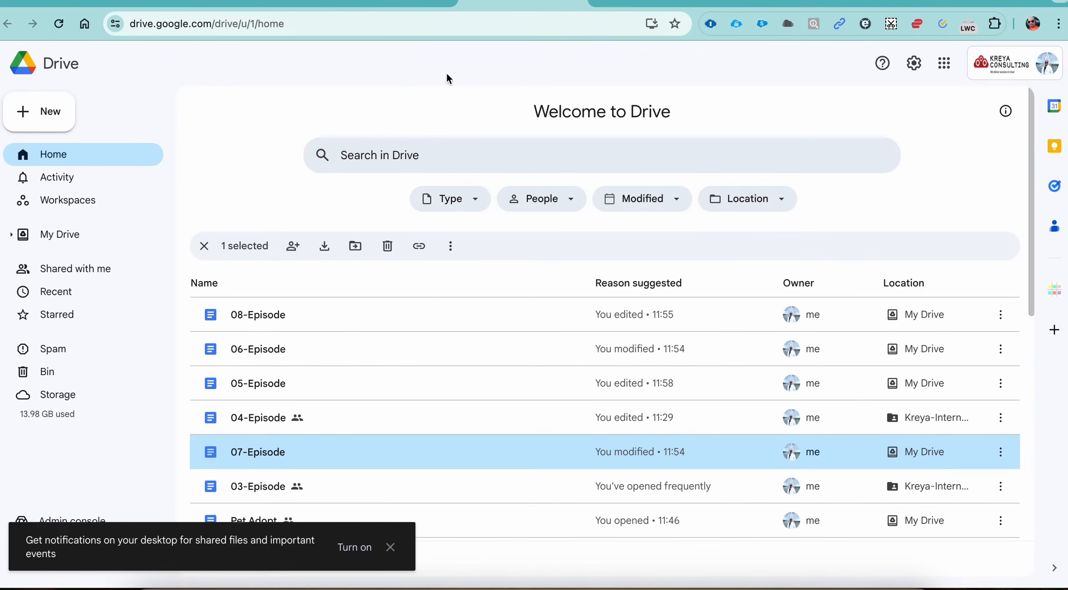
left_click(46, 112)
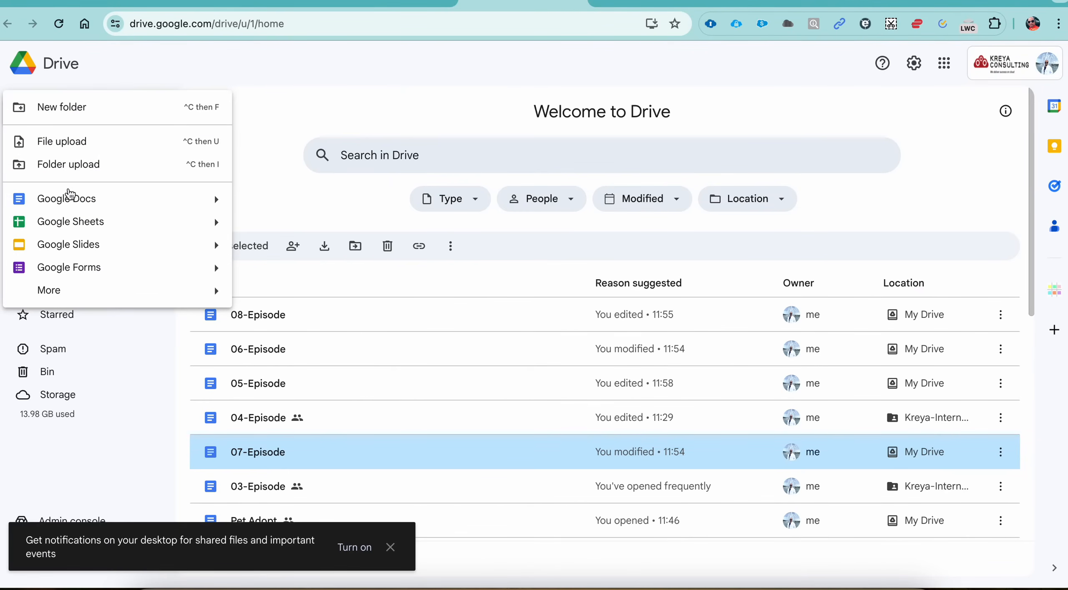
left_click(72, 222)
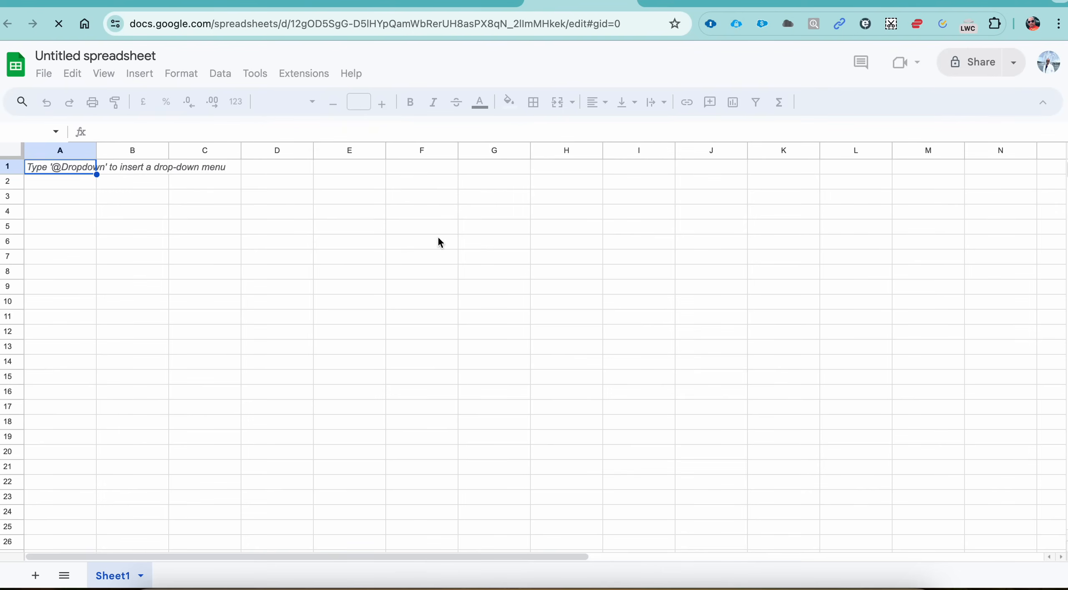
- Enter Sales Price with the value 1000 in E4:F4 and Discount with the value 10 in E5:F5
left_click(339, 212)
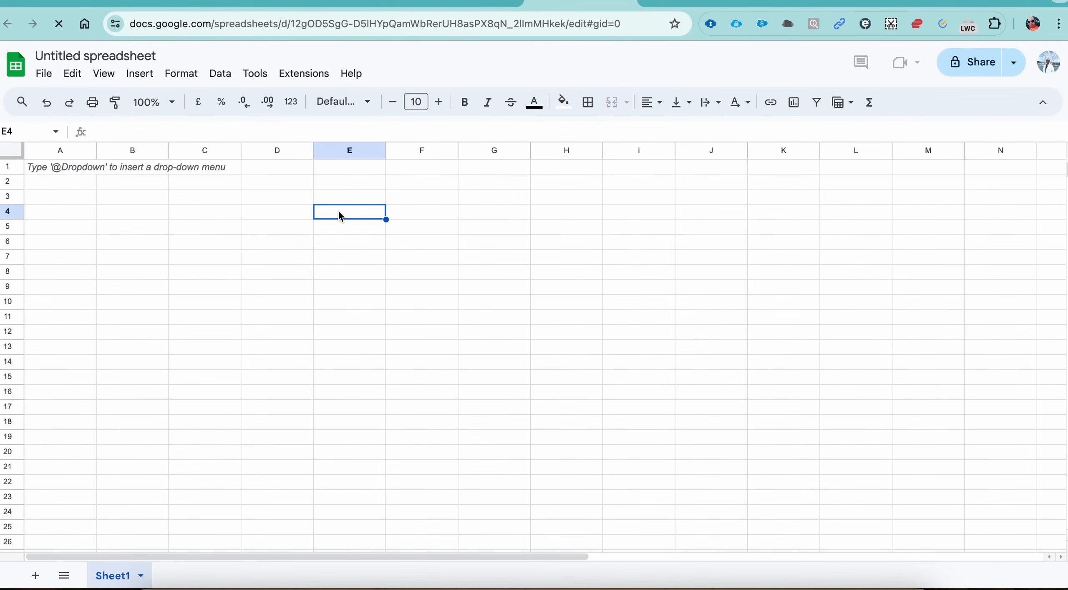
type("Sales Price")
key("Tab")
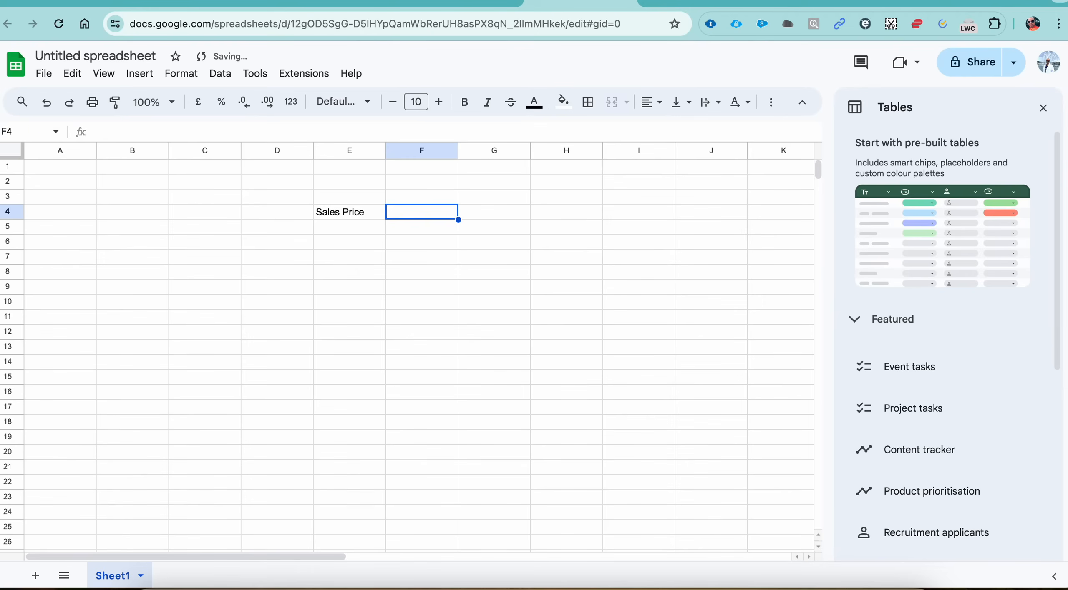
type("1000")
key("Return")
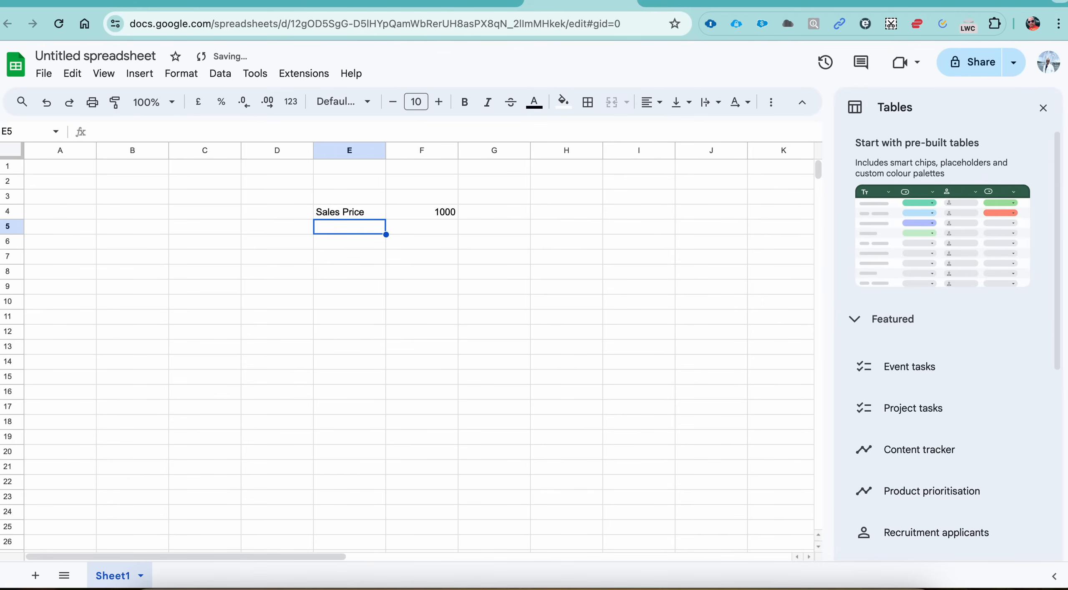
type("Discount")
key("Tab")
type("10")
key("Return")
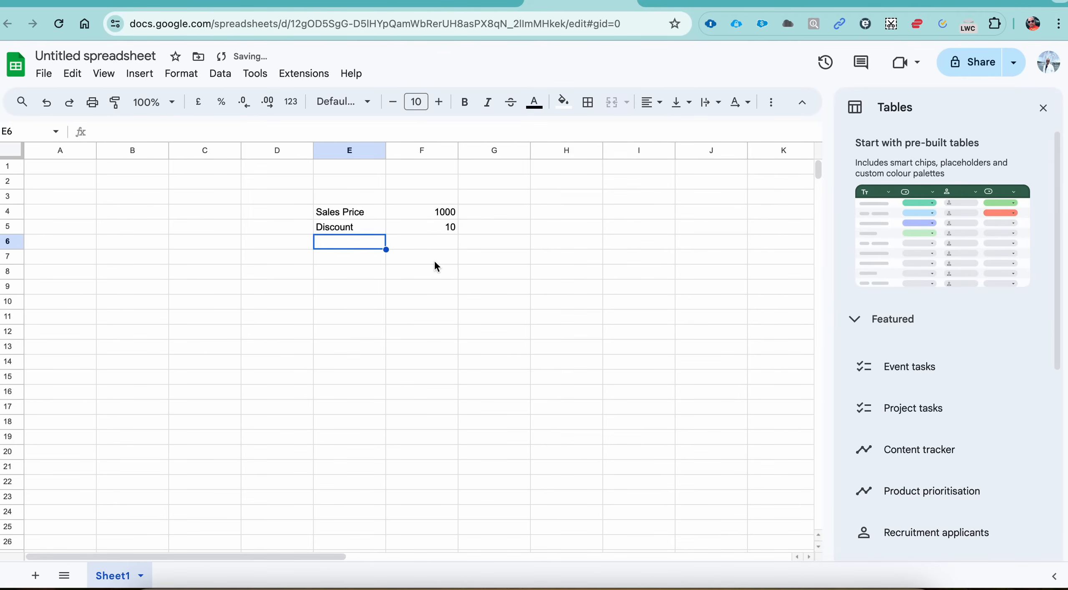
- Label cell E7 Discount amount and enter a formula in F7 multiplying the sales price by the discount, =F4*F5
left_click(351, 258)
type("Discount amount")
key("Tab")
type("=")
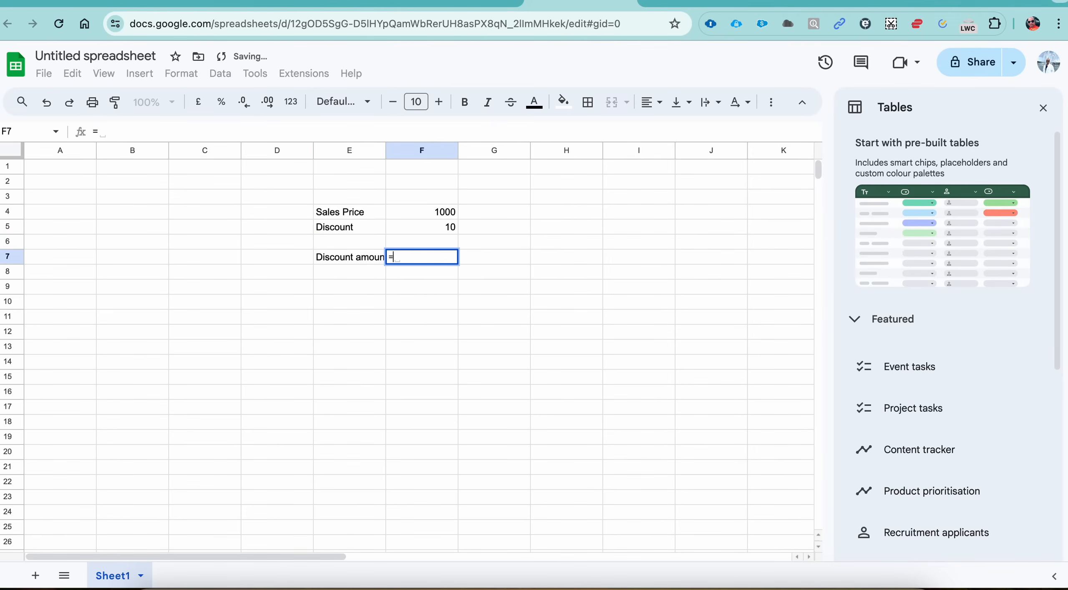
left_click(435, 211)
type("*")
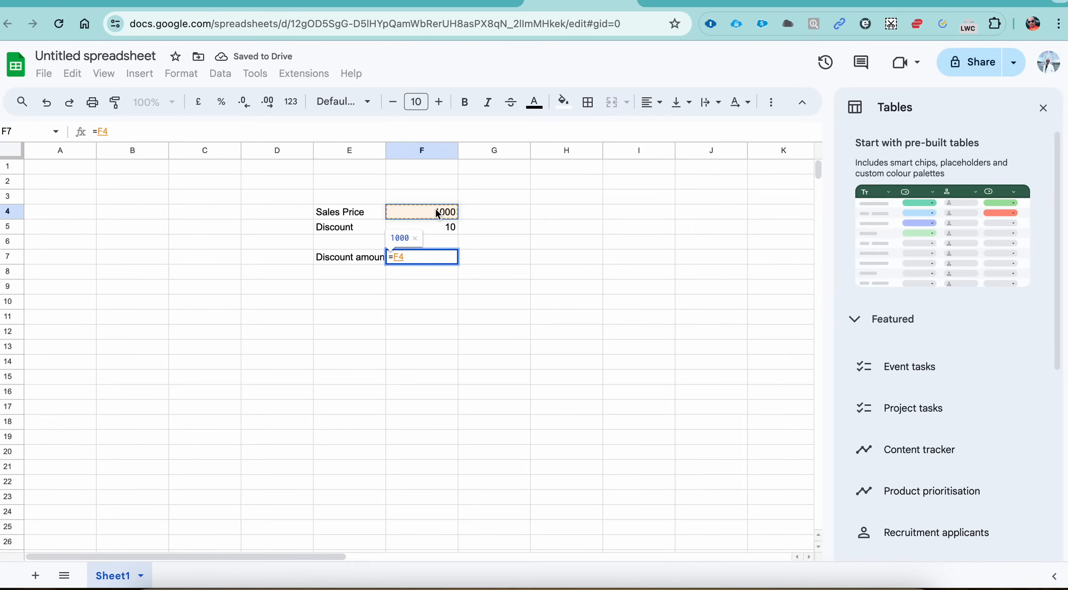
left_click(440, 231)
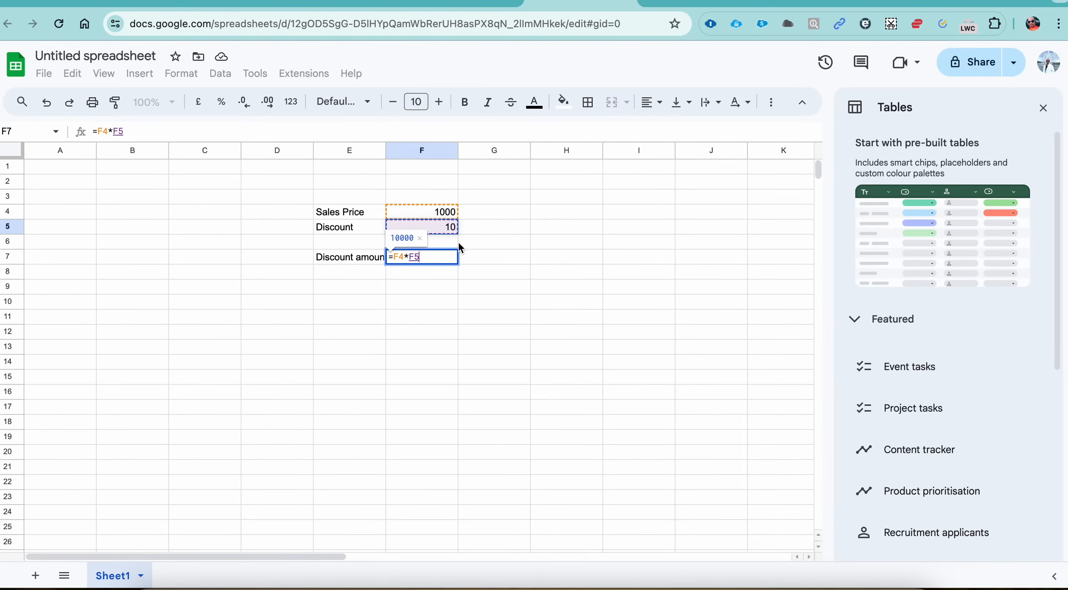
- Complete the F7 formula as =(F4*F5)/100 and fit column E's width to its contents
type("(")
key("BackSpace")
type(")")
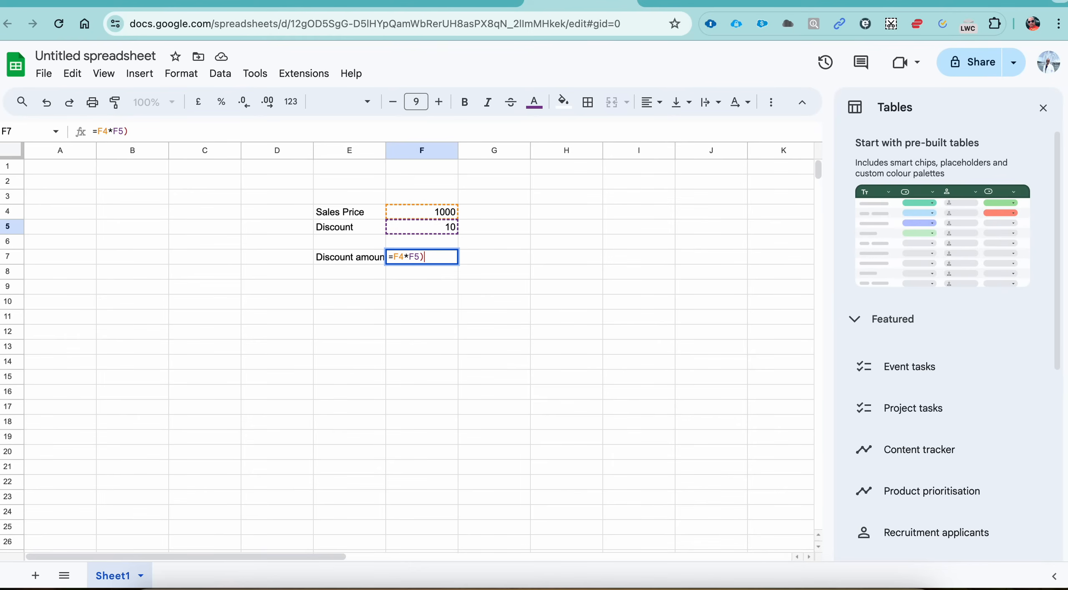
left_click(394, 258)
type("(")
left_click(430, 259)
type("/100")
key("Return")
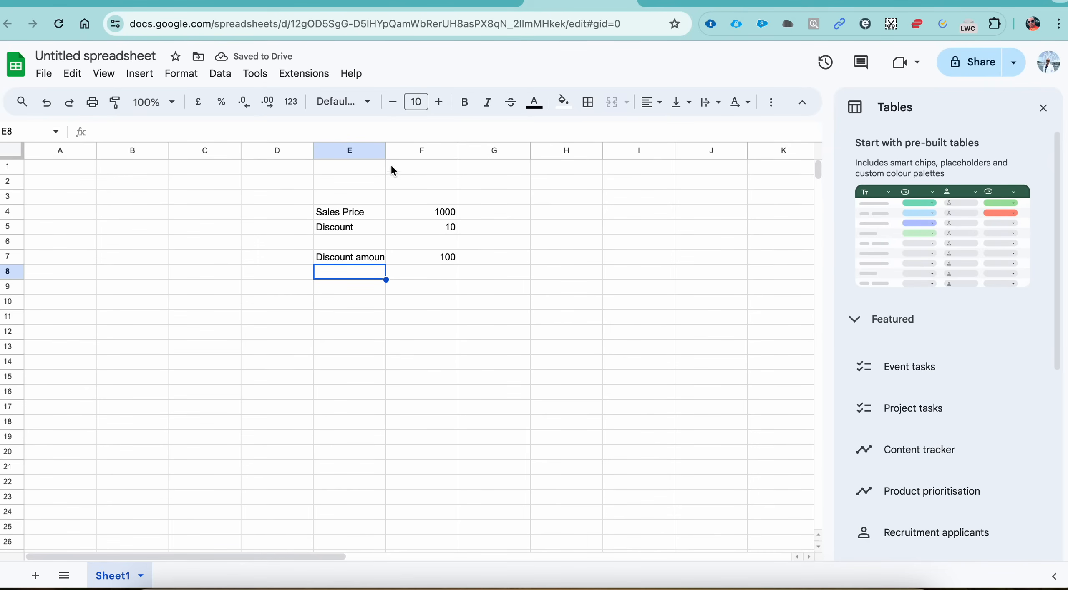
double_click(386, 151)
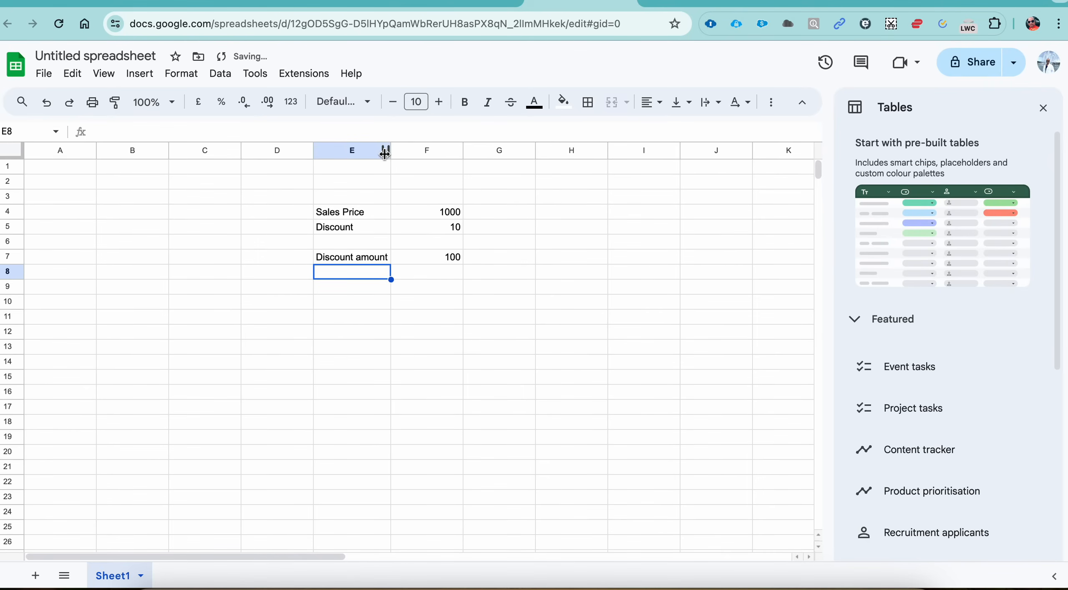
left_click(362, 290)
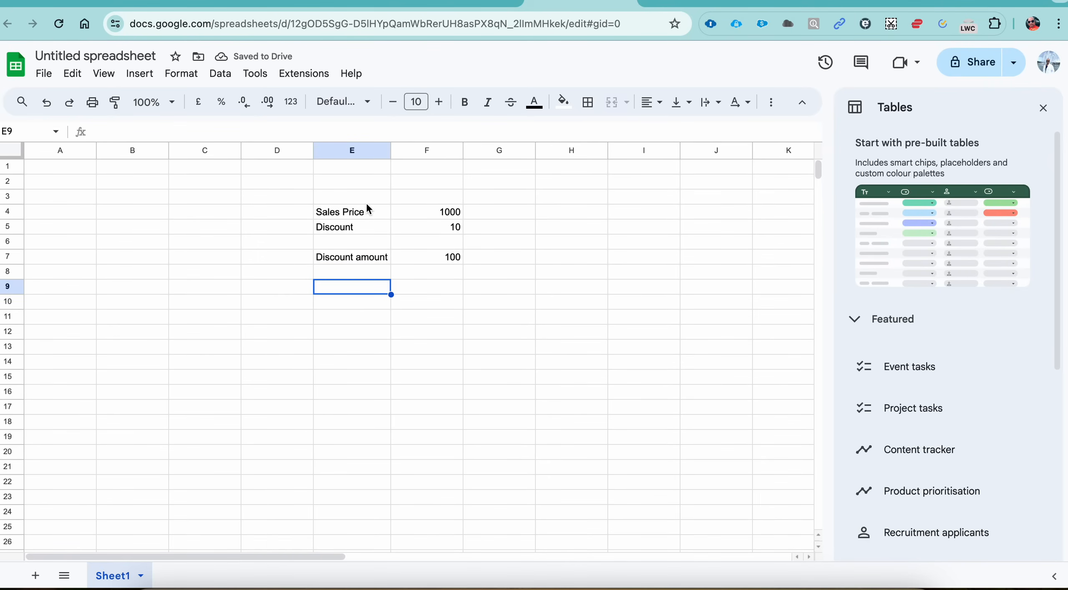
- Set the Discount value in F5 to 15 and check the Discount amount formula in F7
left_click(447, 214)
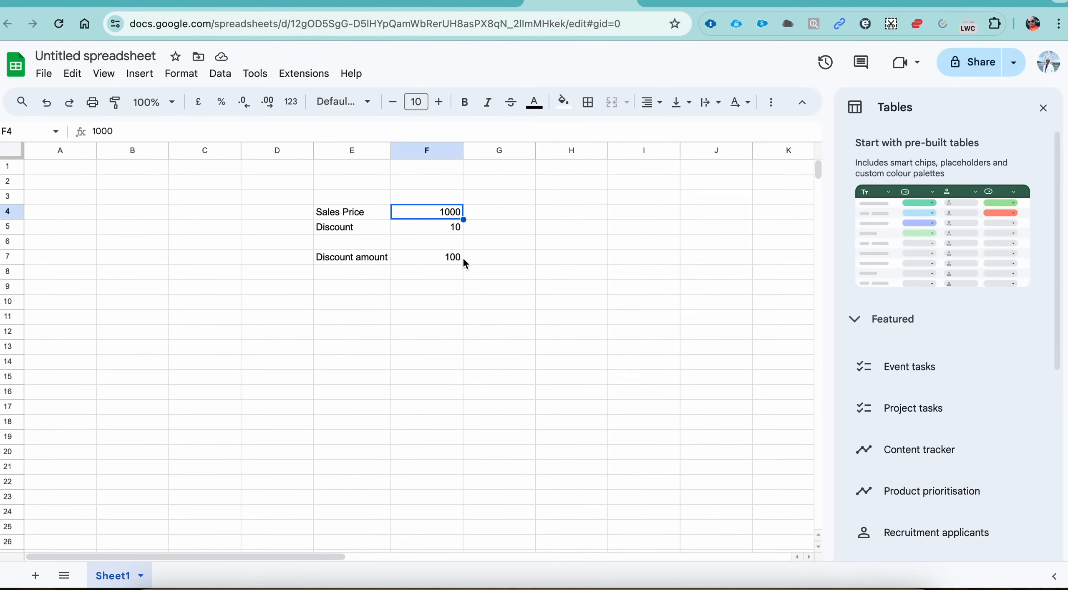
left_click(447, 224)
type("15")
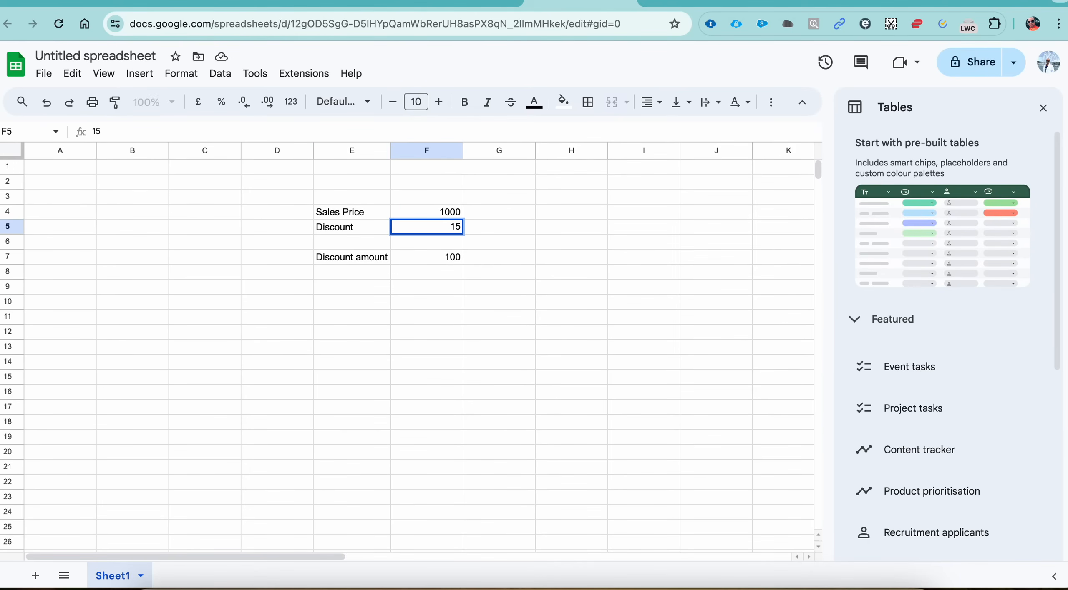
key("Return")
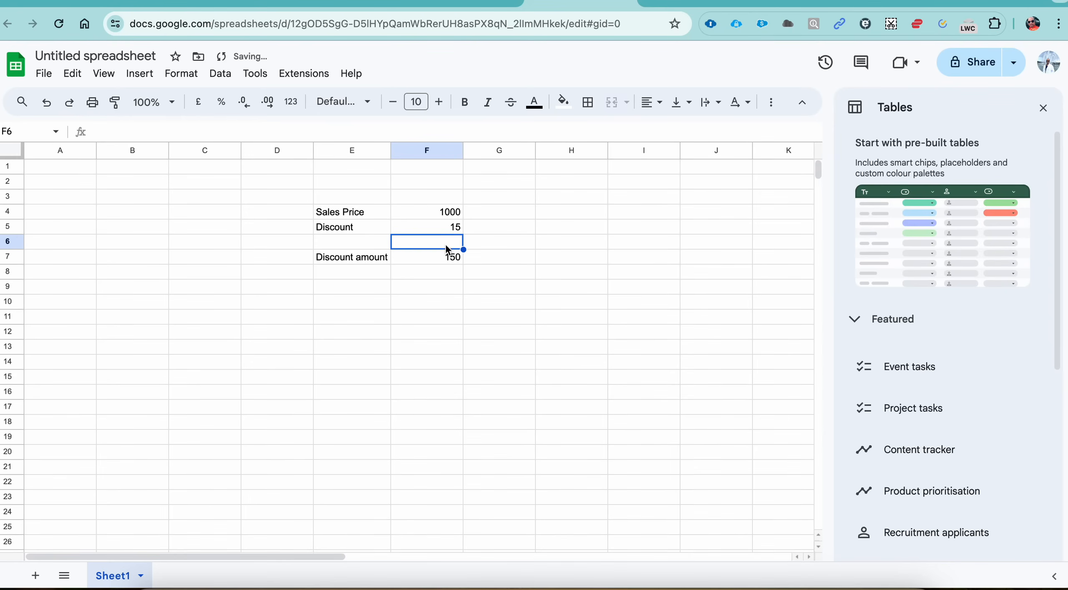
left_click(445, 258)
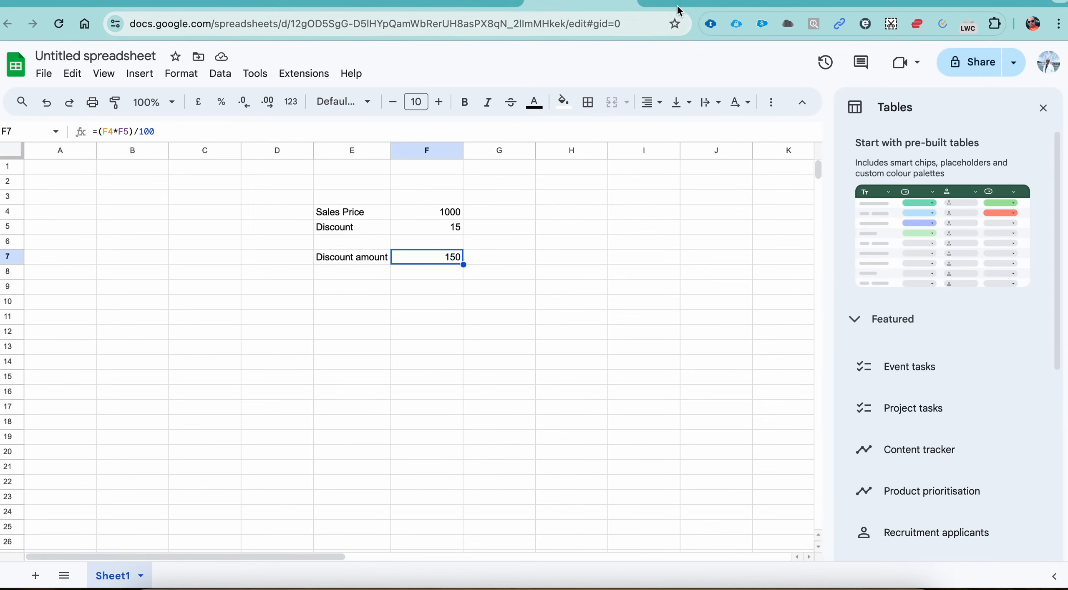
- Select the Discount Amount field name in the 07-Episode document and switch to Salesforce's new custom field page for Quote Line Item
left_click(697, 4)
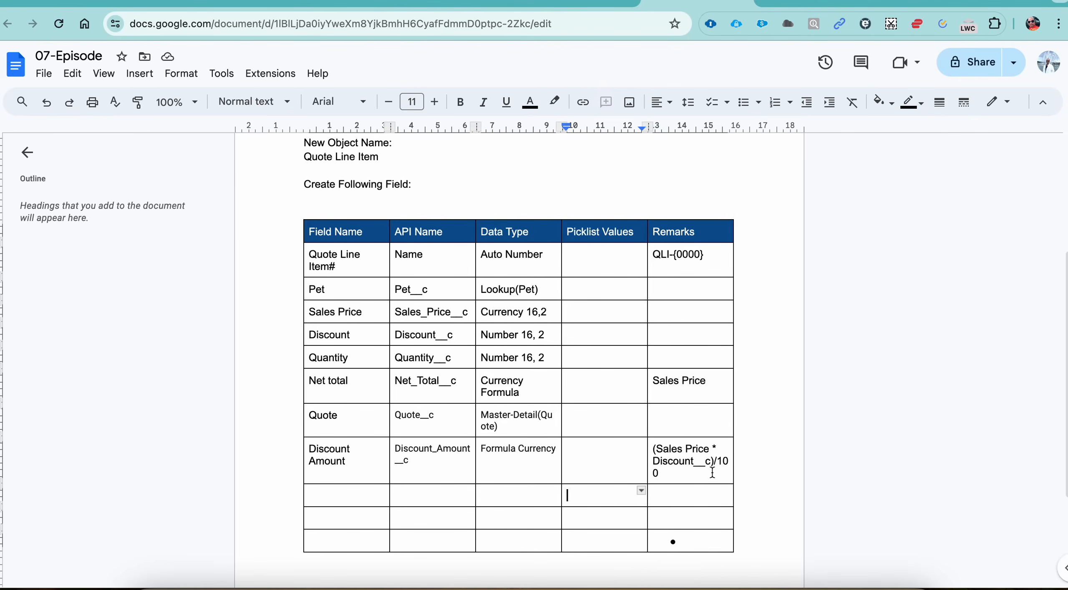
double_click(339, 458)
triple_click(338, 458)
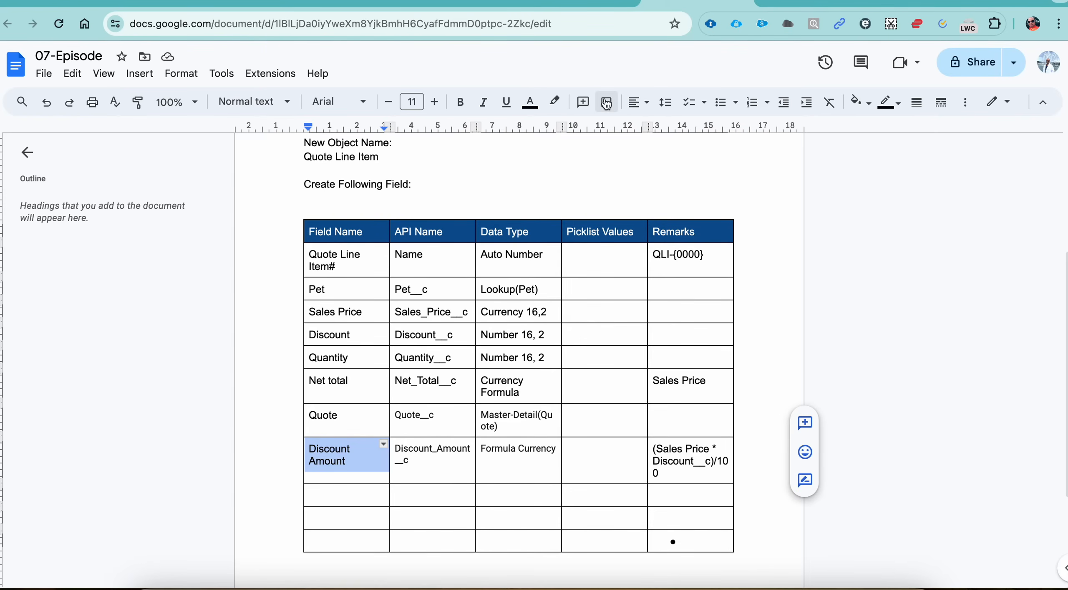
left_click(820, 2)
left_click(723, 205)
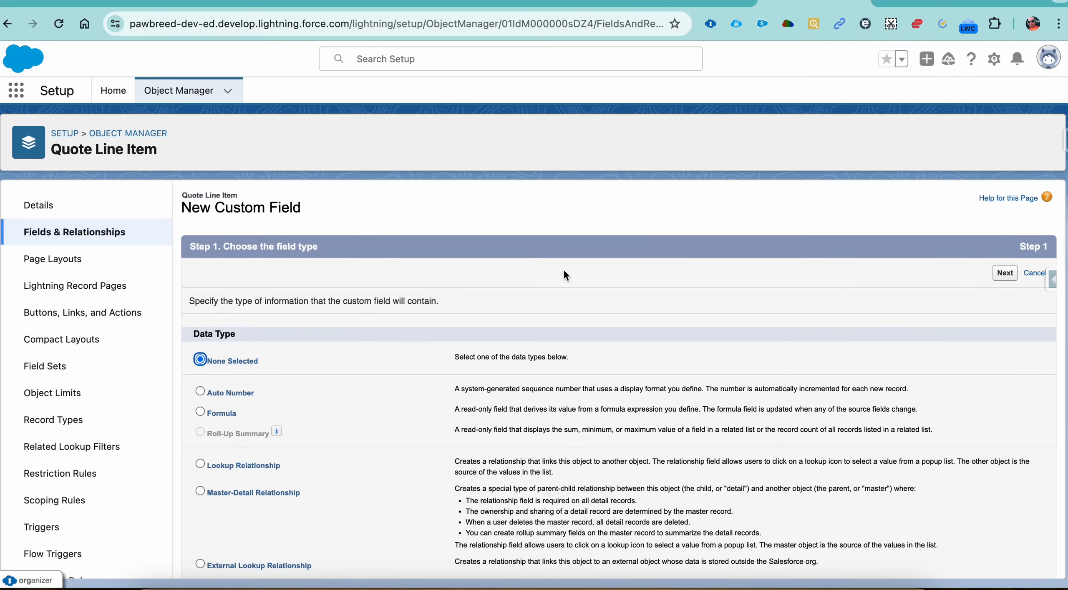
- Choose the Currency data type for the new field and enter Discount Amount as its label, with the field name Discount_Amount
scroll(471, 383, "down", 10)
scroll(470, 382, "up", 3)
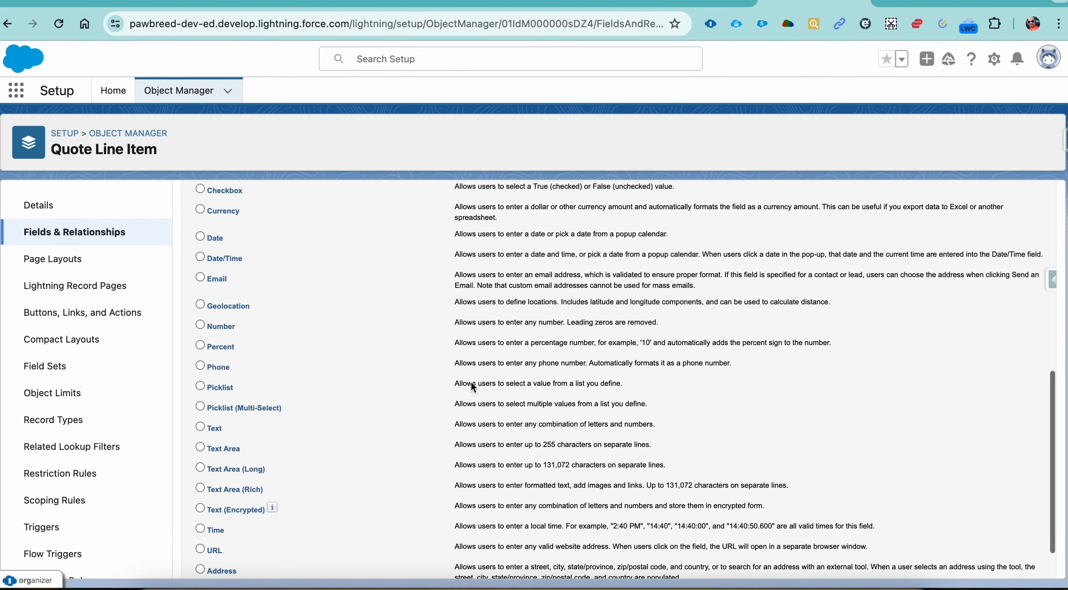
scroll(288, 372, "down", 2)
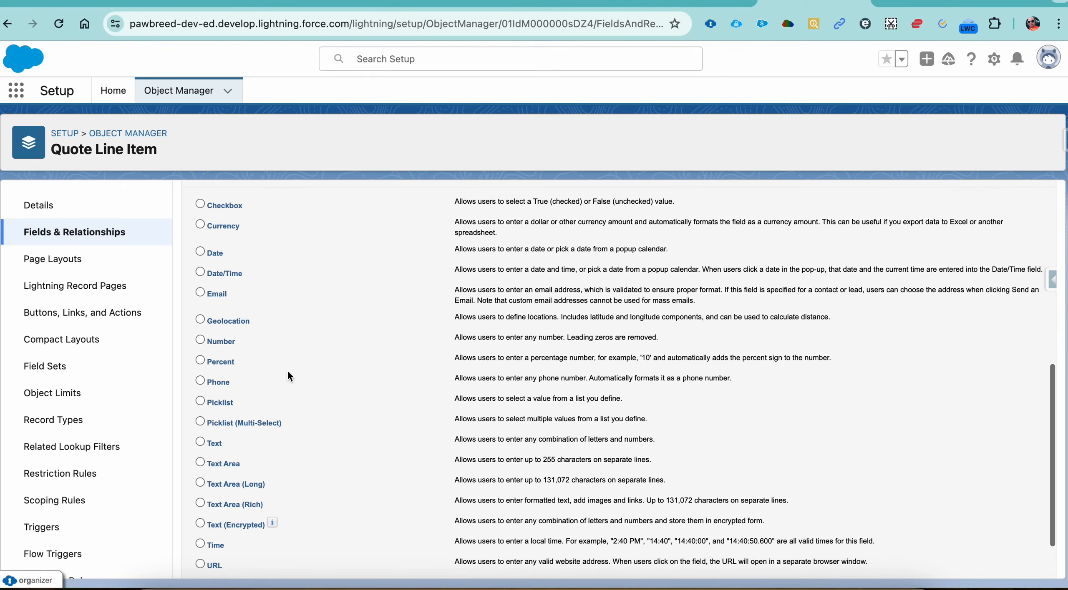
scroll(227, 294, "up", 1)
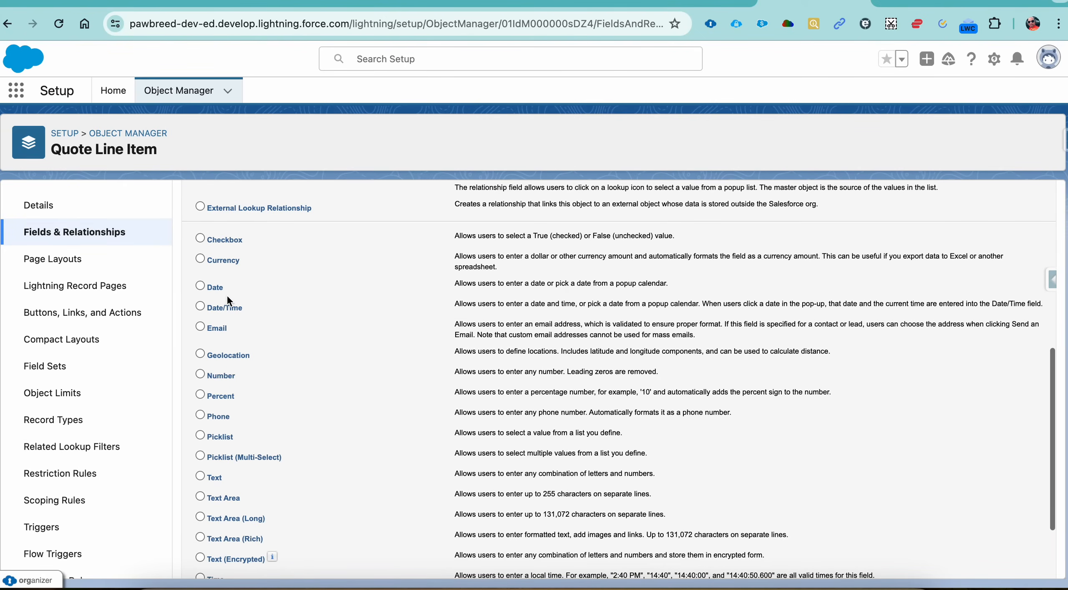
left_click(225, 259)
scroll(653, 439, "down", 3)
left_click(1006, 563)
type("Discount Amount")
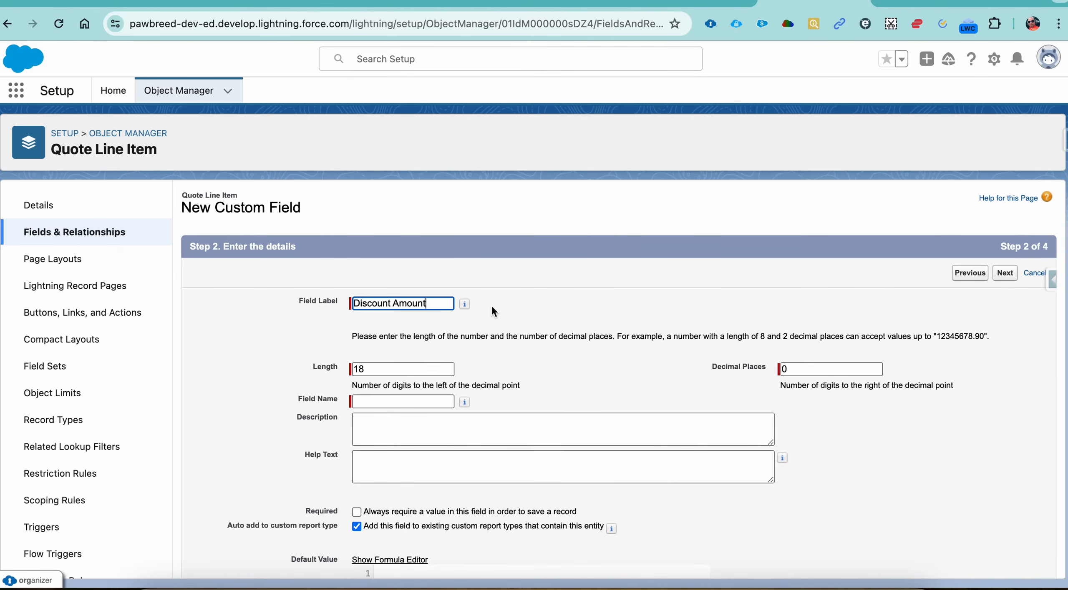
key("Tab")
left_click(405, 370)
key("BackSpace")
double_click(811, 371)
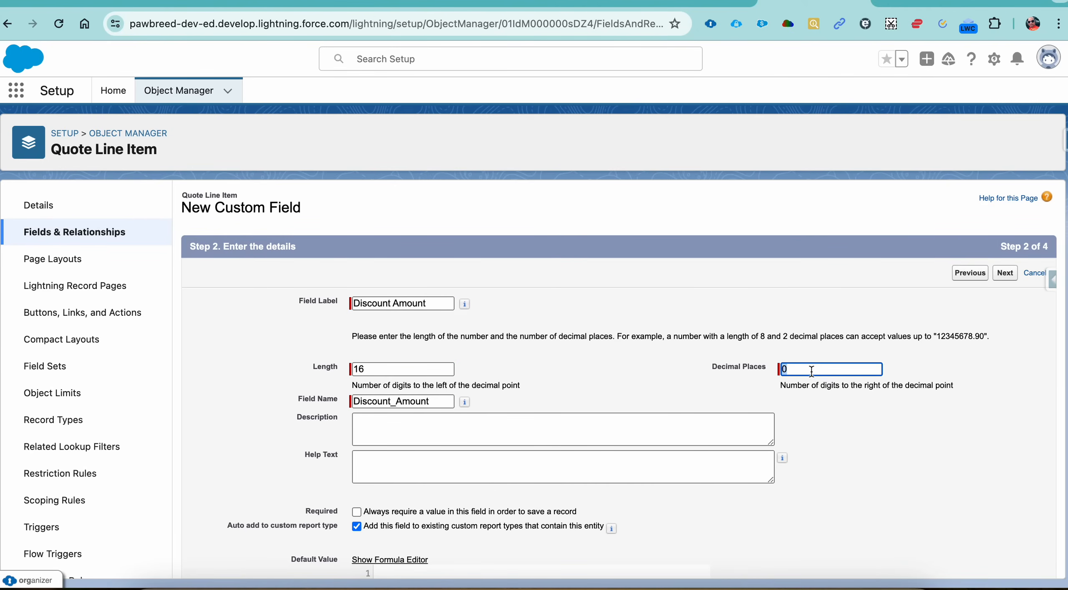
- Change the Discount Amount field's data type to Formula with a Currency return type and continue to the formula entry
left_click(970, 273)
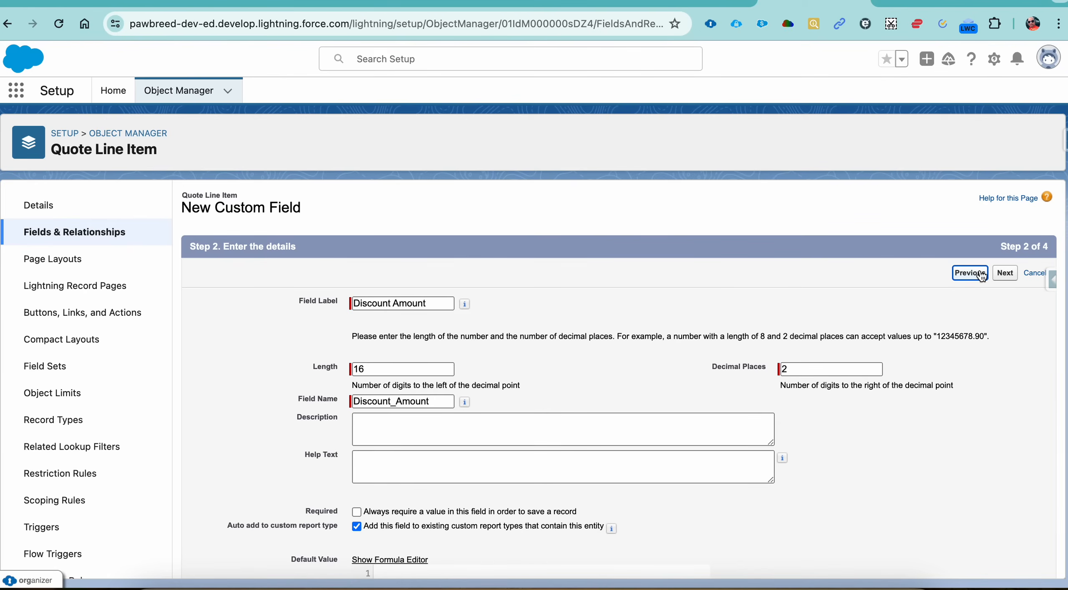
scroll(493, 361, "down", 1)
left_click(201, 400)
left_click(1005, 262)
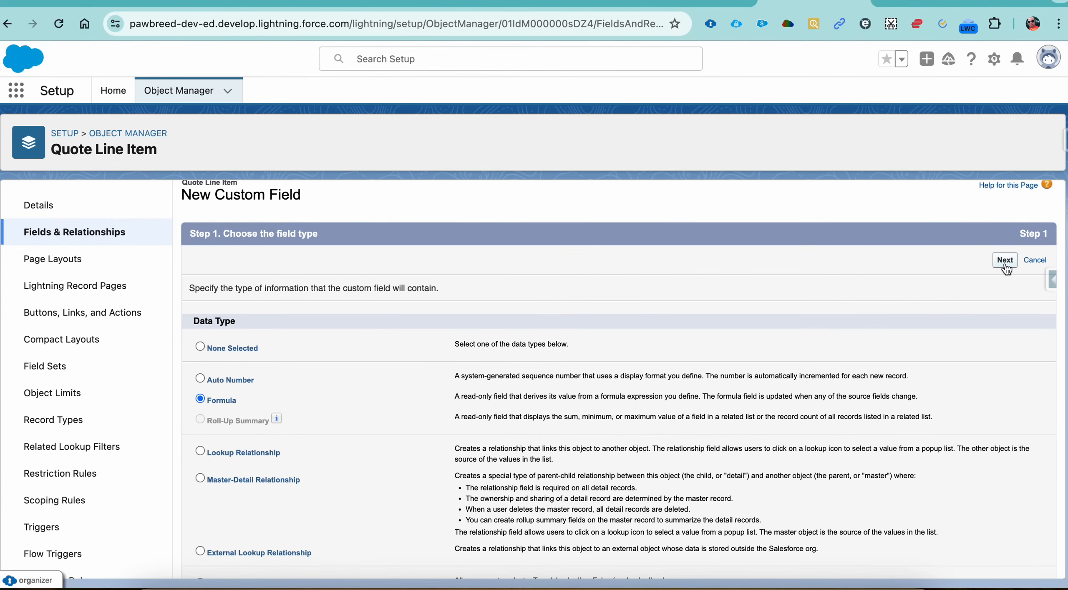
scroll(313, 471, "down", 3)
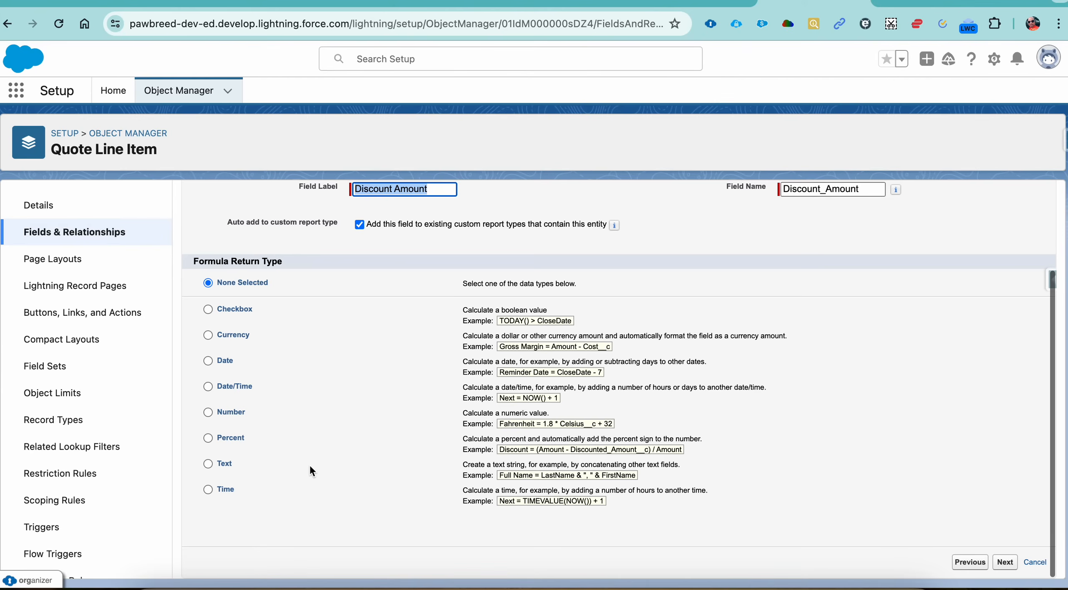
left_click(233, 337)
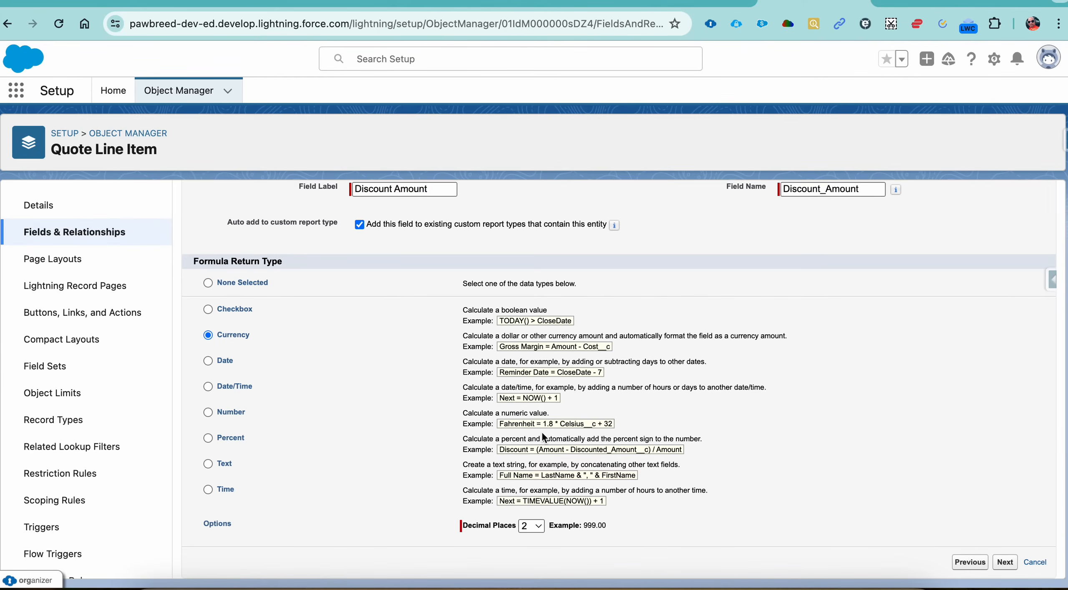
left_click(1004, 563)
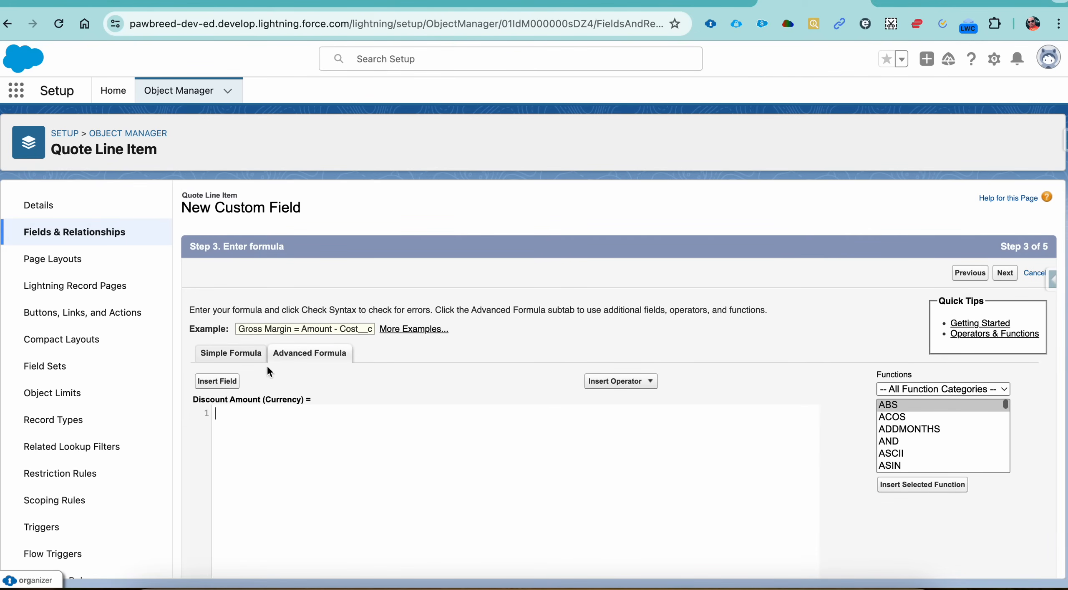
- Insert the Sales_Price__c field into the Discount Amount formula, followed by the multiplication operator
left_click(227, 381)
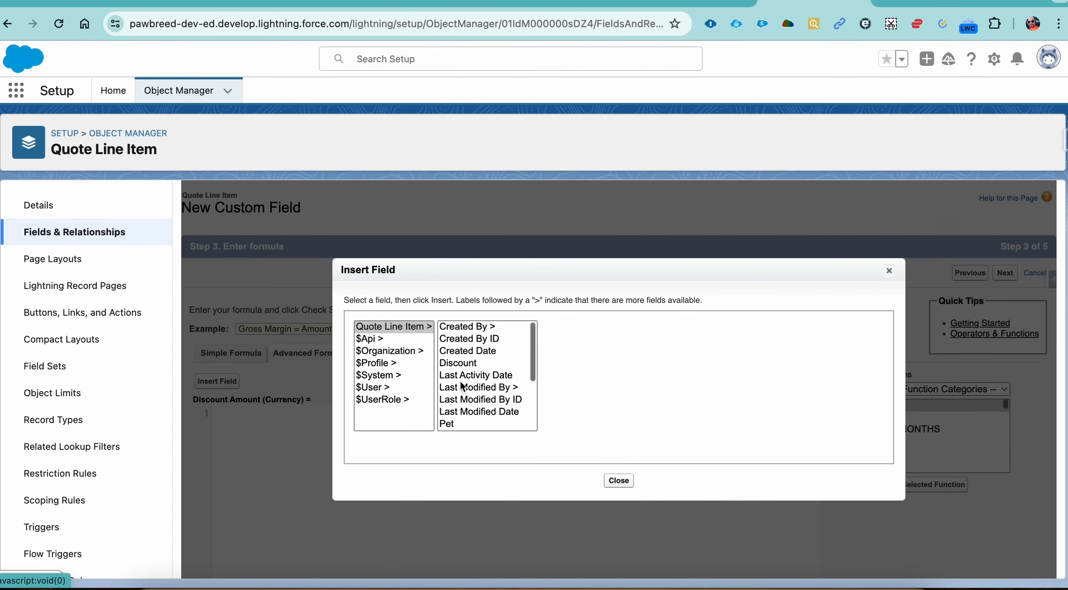
left_click(474, 388)
key("s")
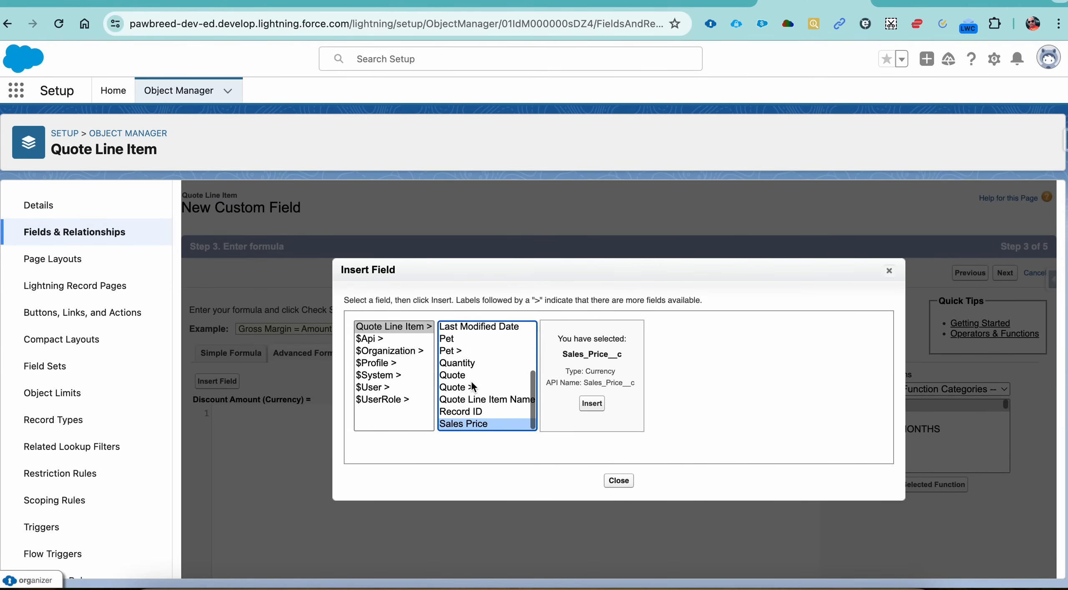
left_click(592, 403)
type("*")
- Insert the Discount__c field and complete the Discount Amount formula as (Sales_Price__c * Discount__c )/100
left_click(229, 385)
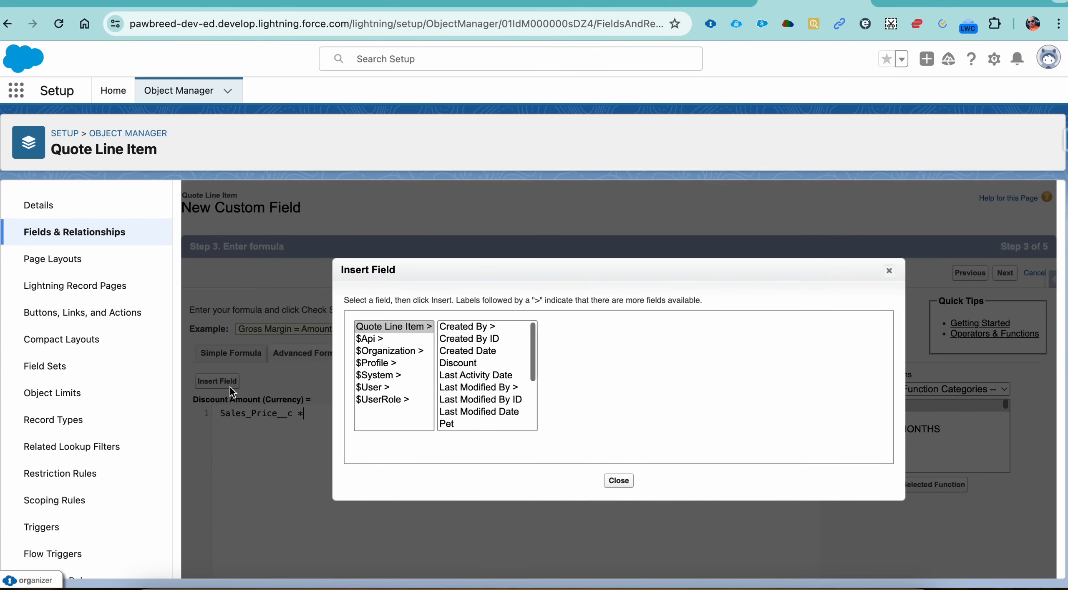
left_click(439, 386)
key("d")
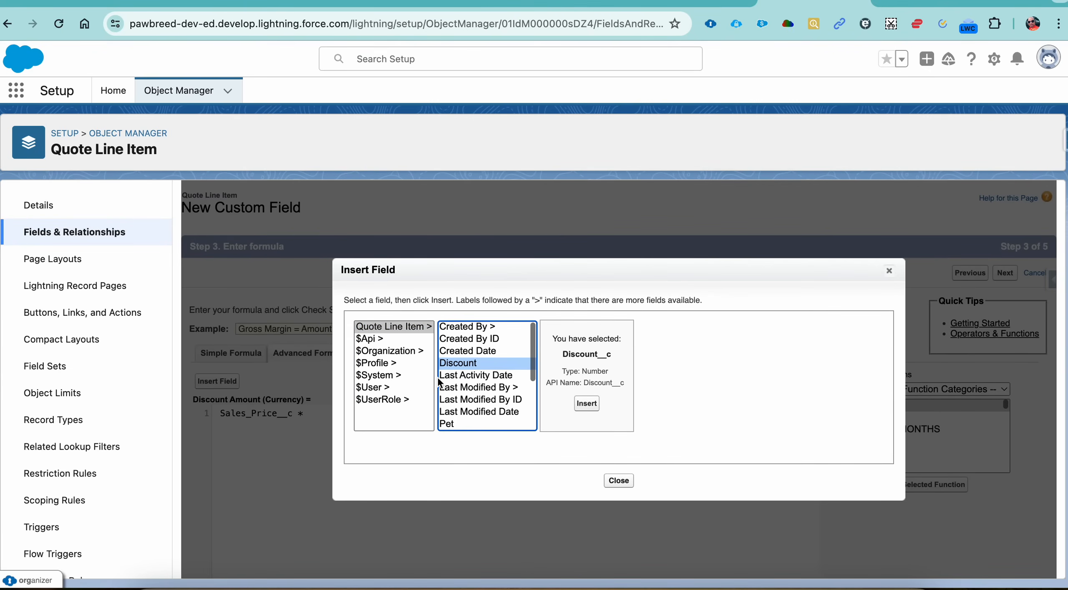
left_click(586, 403)
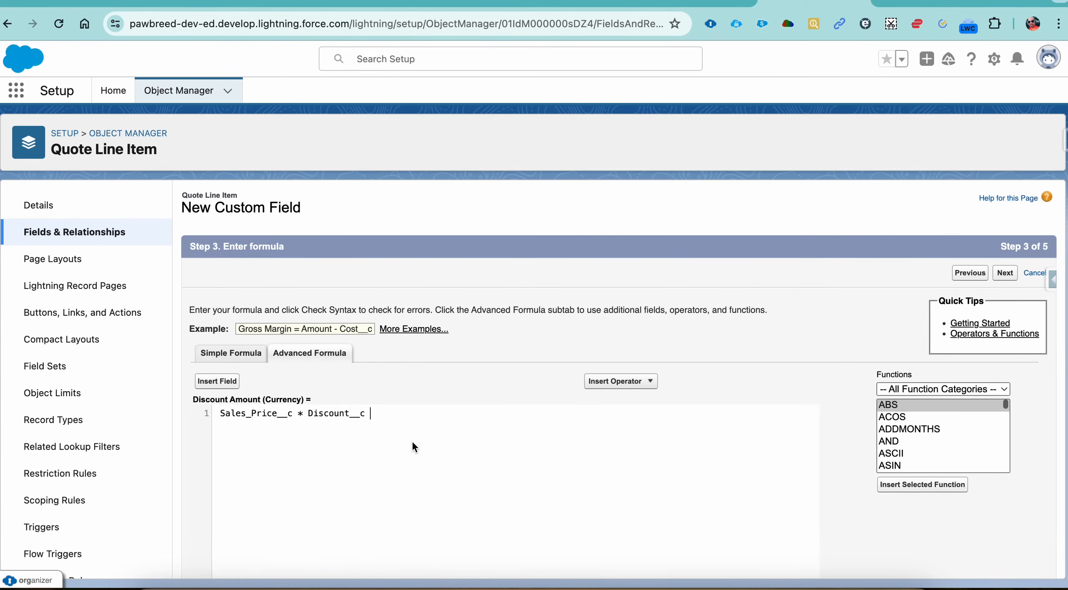
type(")")
left_click(221, 414)
type("(")
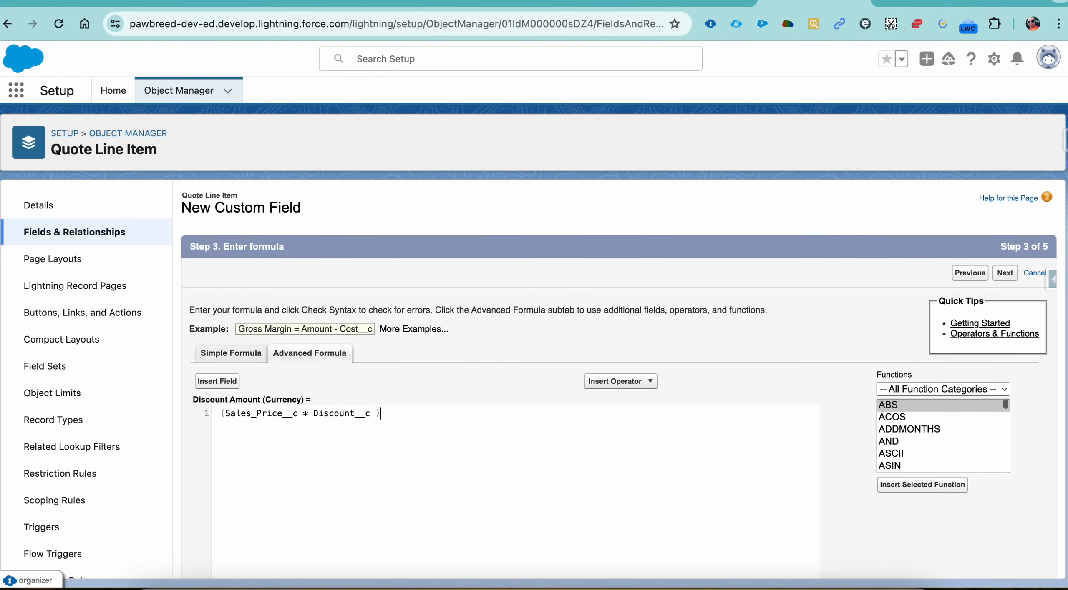
type("100")
- Make the Discount Amount field visible to all profiles and save it with the default page layout settings
left_click(1005, 273)
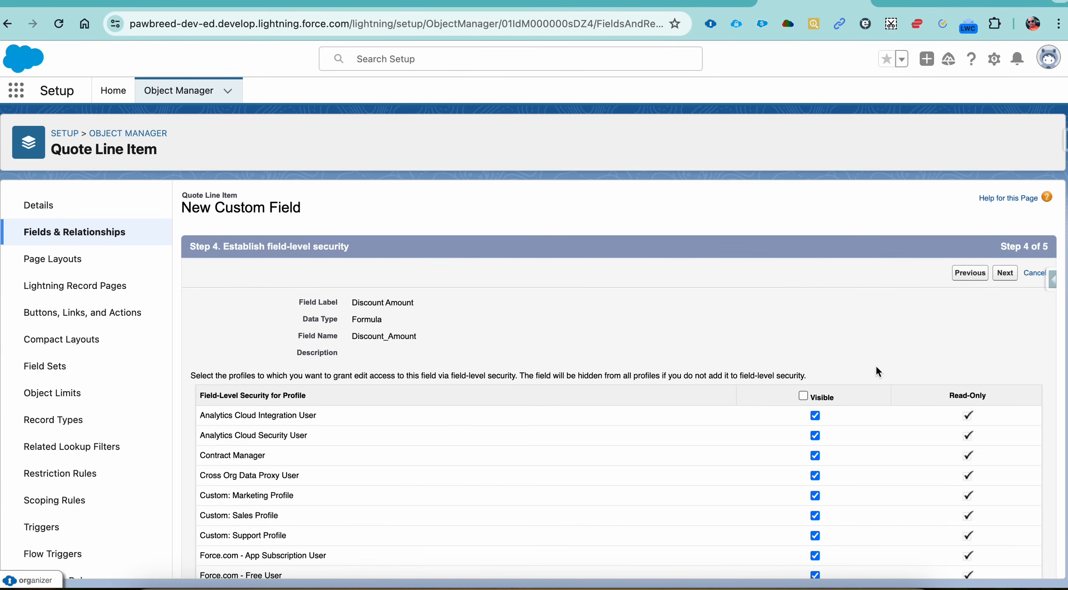
left_click(803, 396)
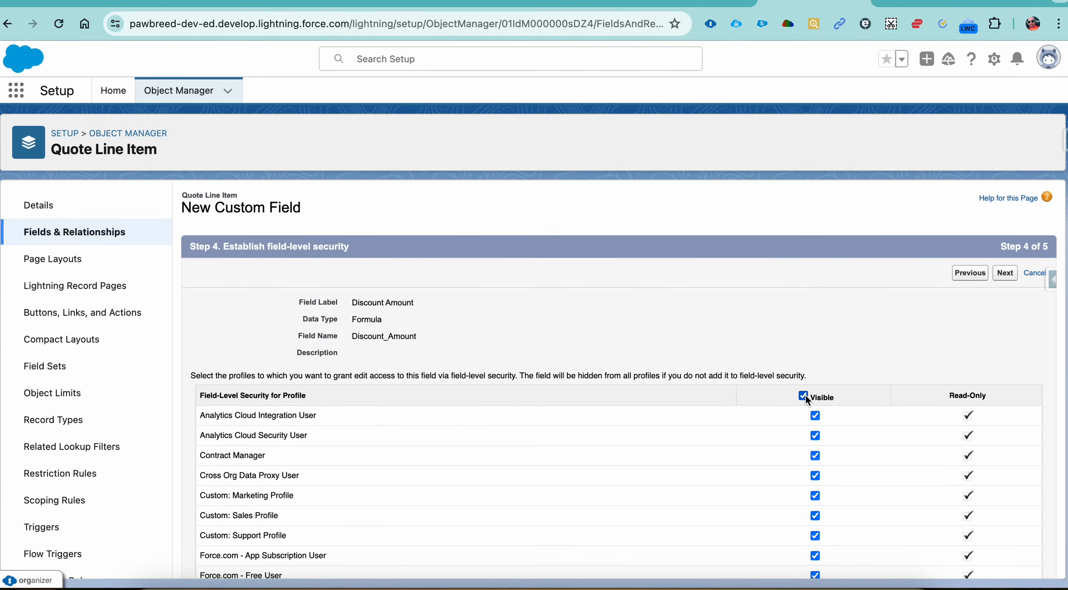
left_click(1004, 275)
left_click(1002, 274)
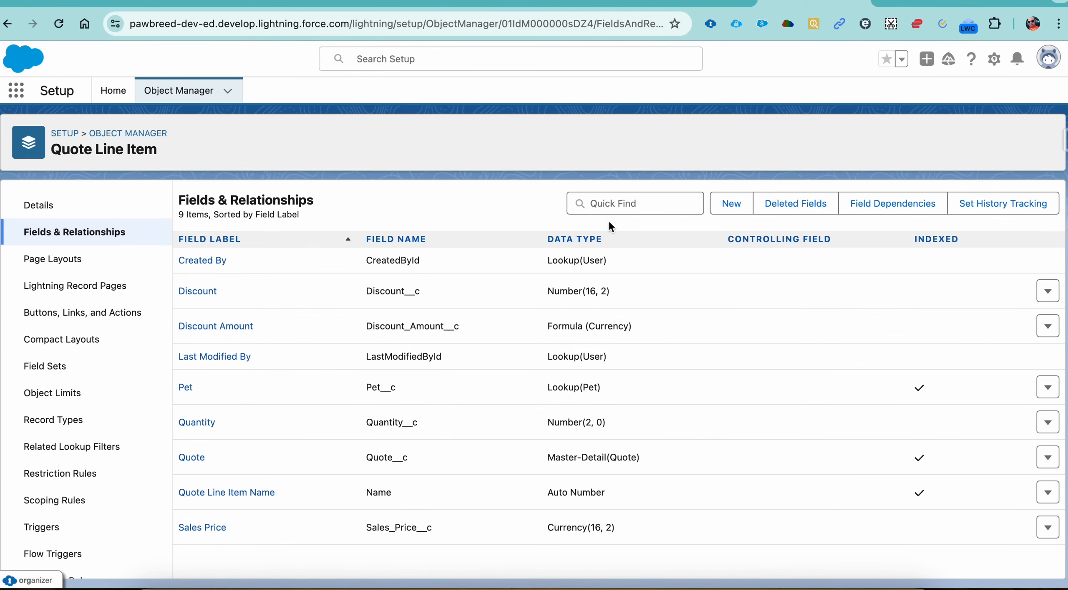
- Review the Discount Amount field's API name, data type and formula definition, and return to Quote Line Item's field list
double_click(410, 329)
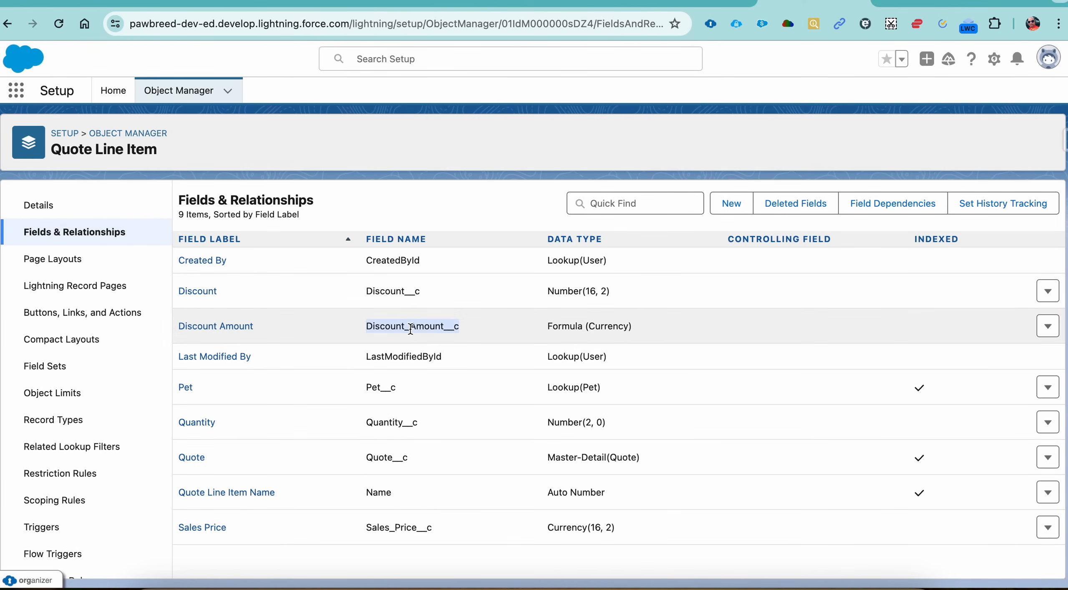
double_click(564, 327)
left_click(219, 334)
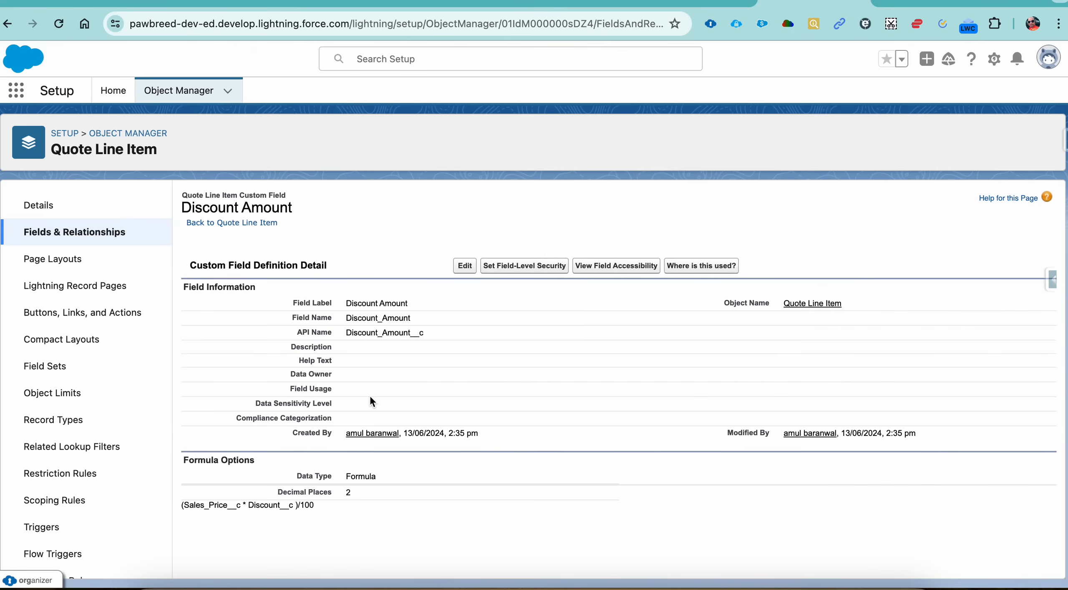
left_click(109, 233)
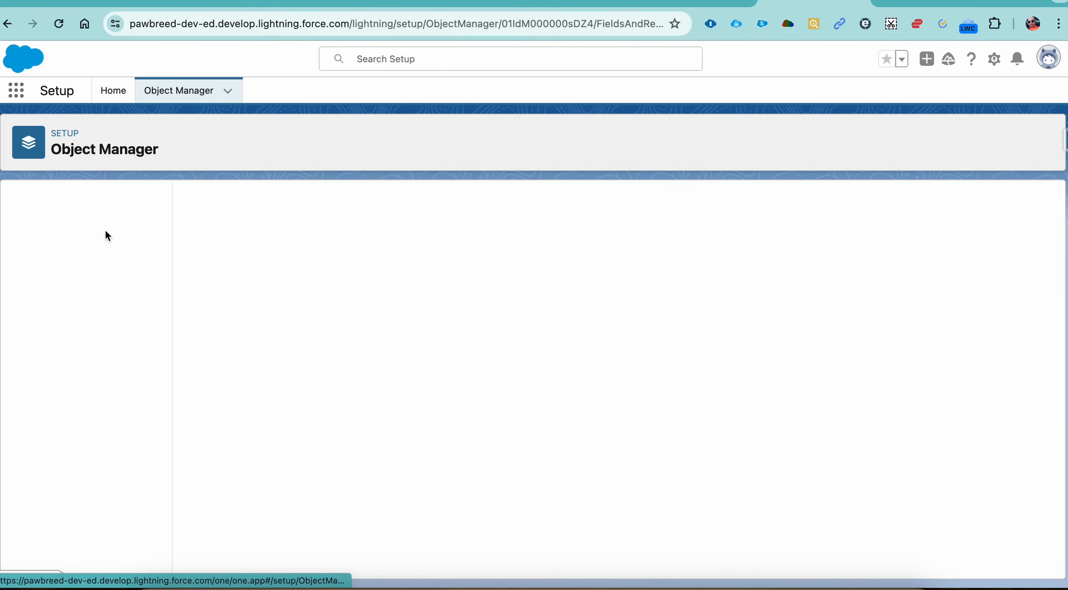
- Switch to the 07-Episode document and place the cursor at the end of the Net total row's remark
left_click(661, 4)
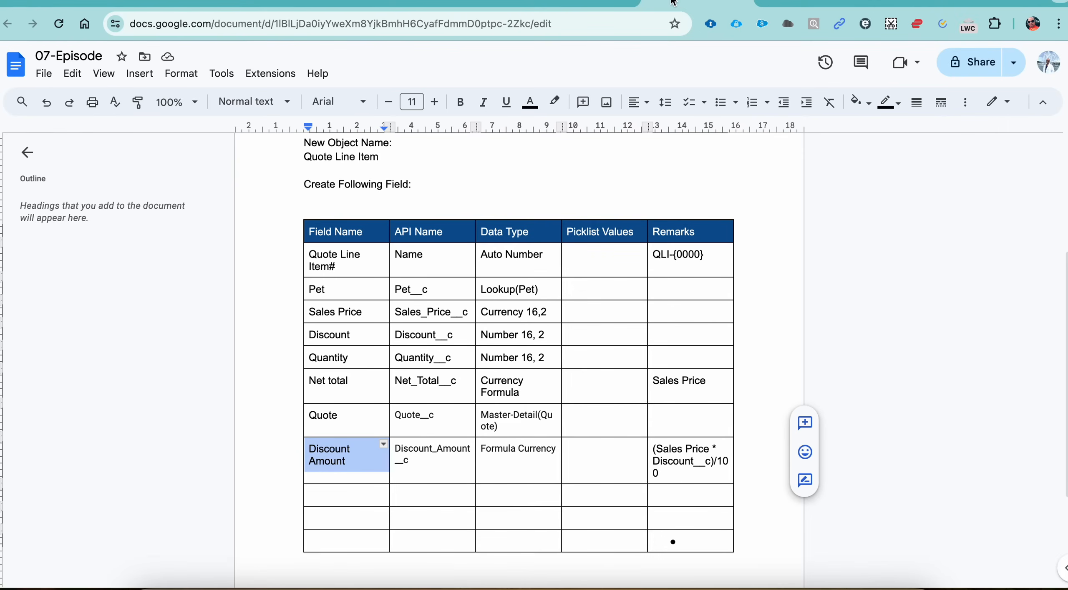
double_click(333, 382)
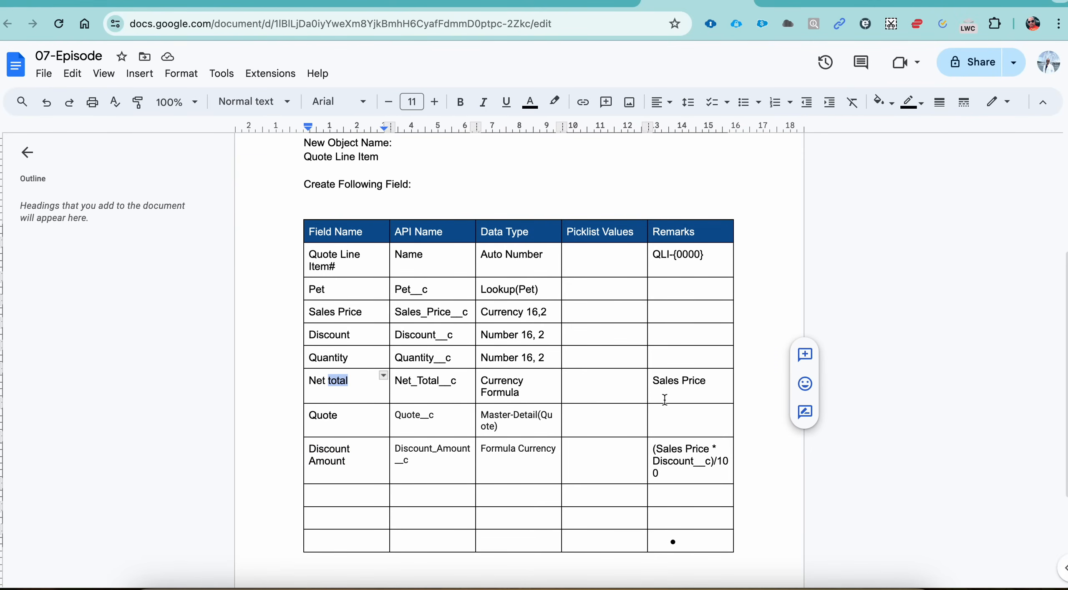
left_click(710, 383)
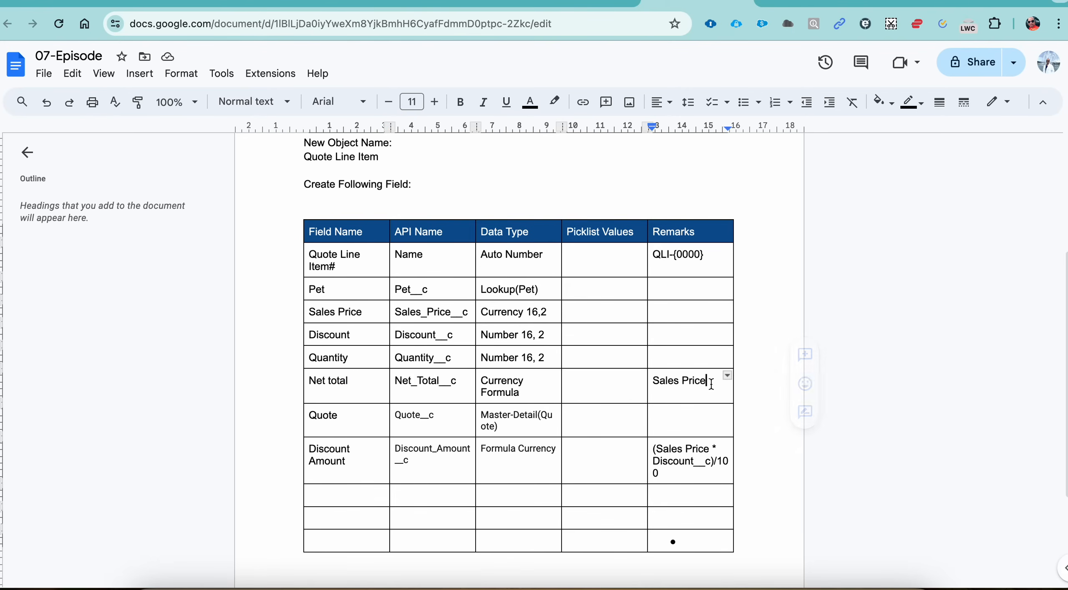
- Extend the Net total remark to Sales Price*Quantity__c followed by a minus sign, reusing the Quantity API name
type("*Quan")
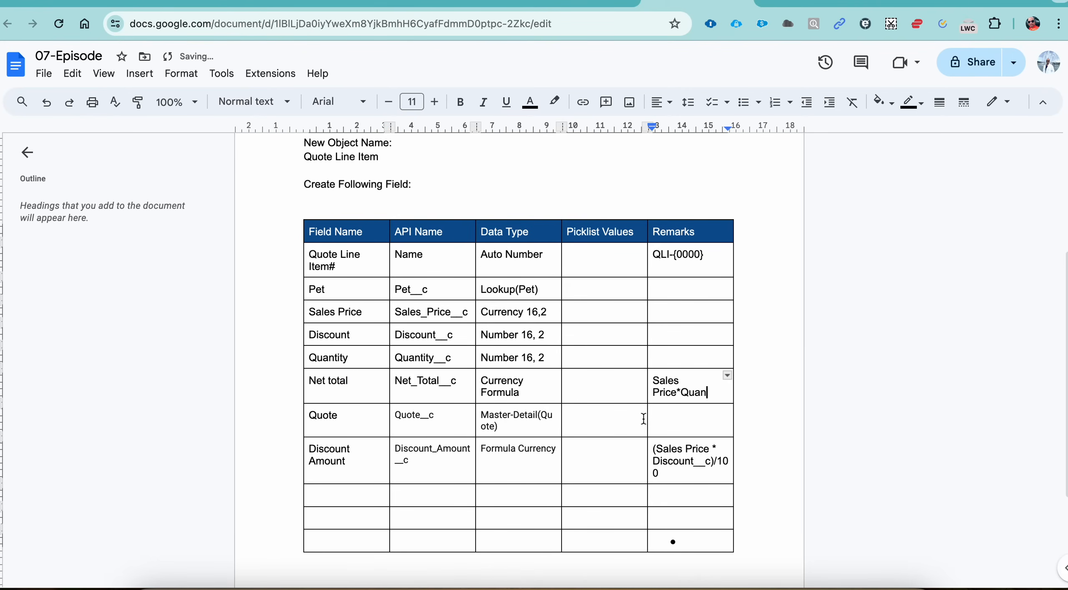
double_click(414, 358)
key("ctrl+c")
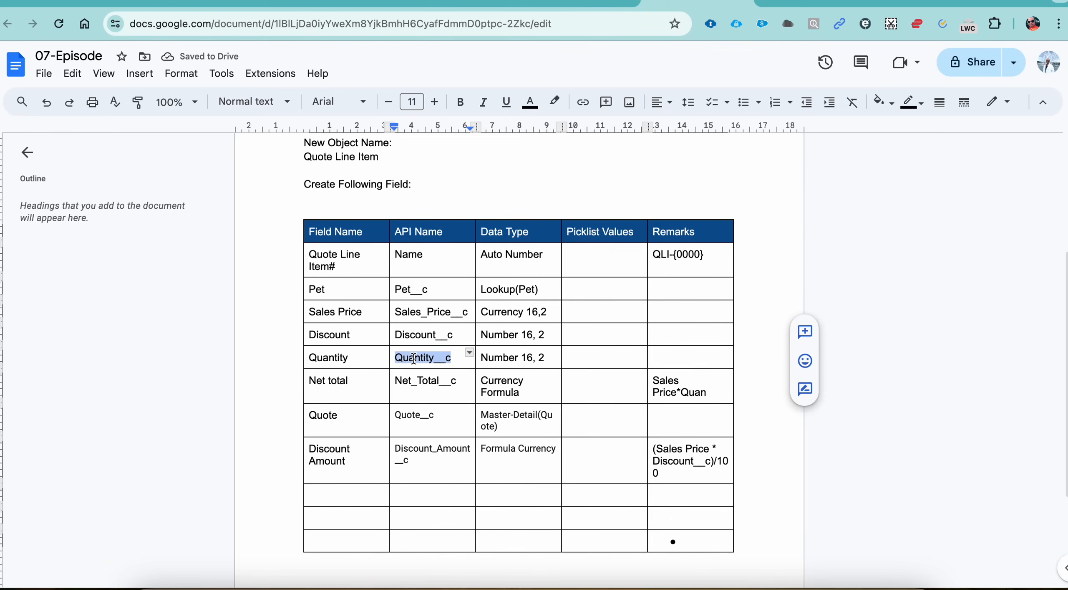
double_click(695, 393)
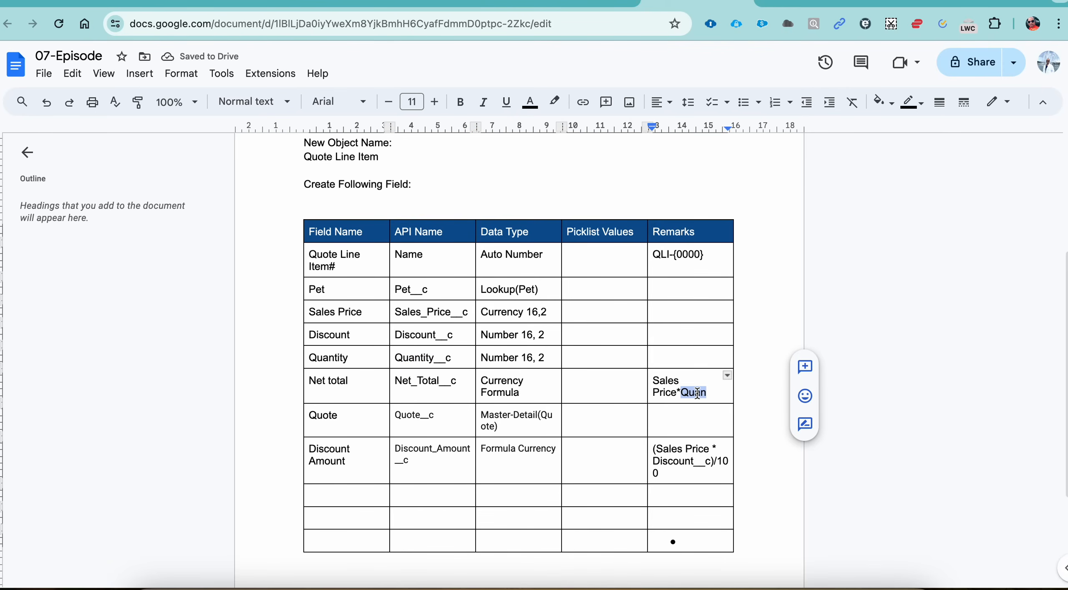
key("ctrl+v")
type("-")
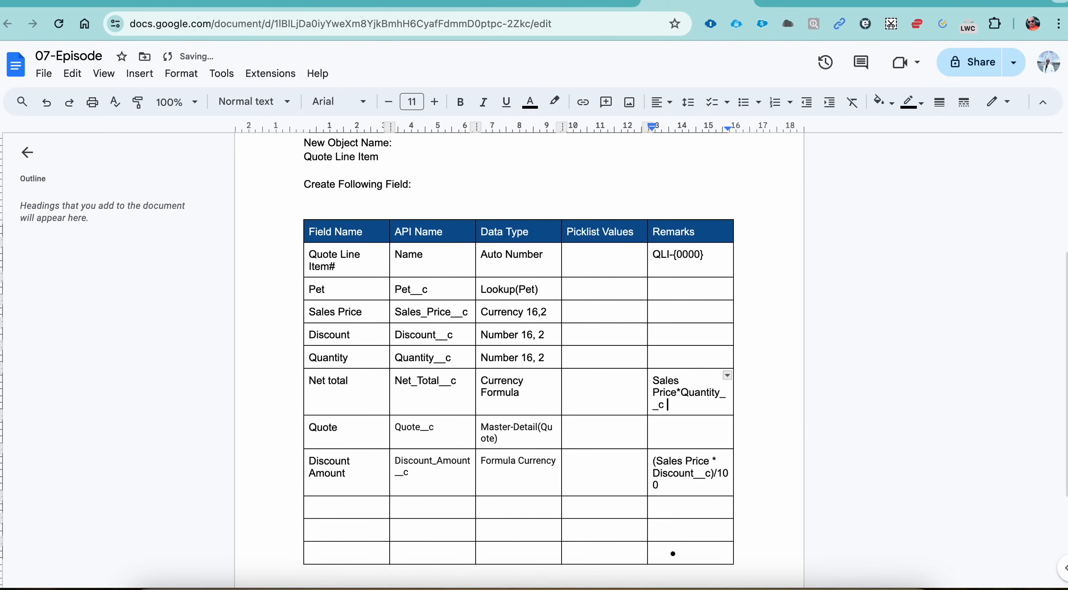
- Copy the Discount_Amount__c API name and rewrite the Net total remark as Sales Price-Discount_Amount__c
double_click(439, 460)
key("super+c")
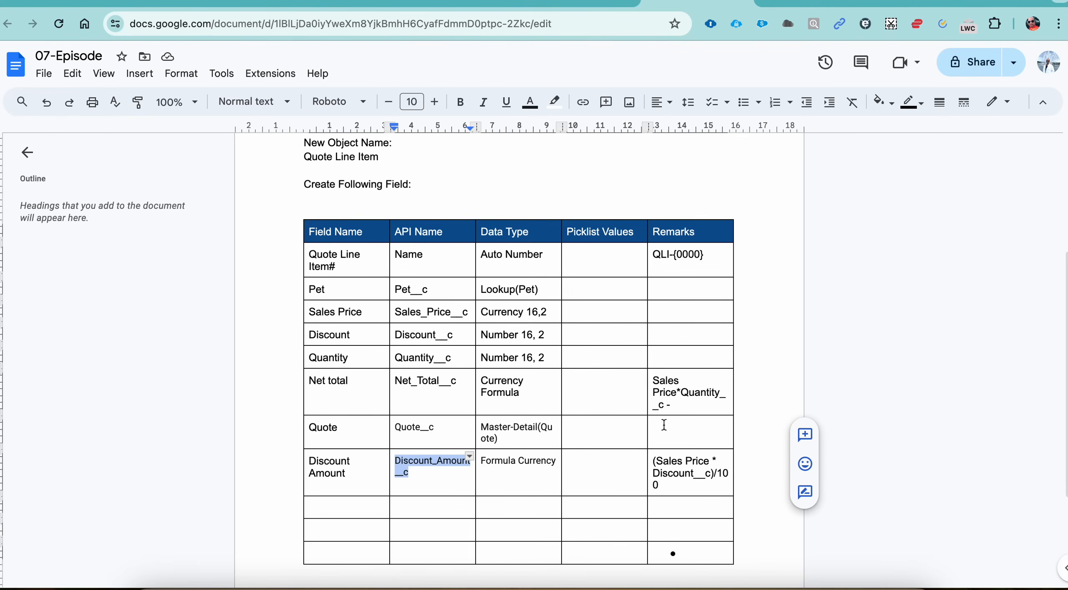
left_click(684, 407)
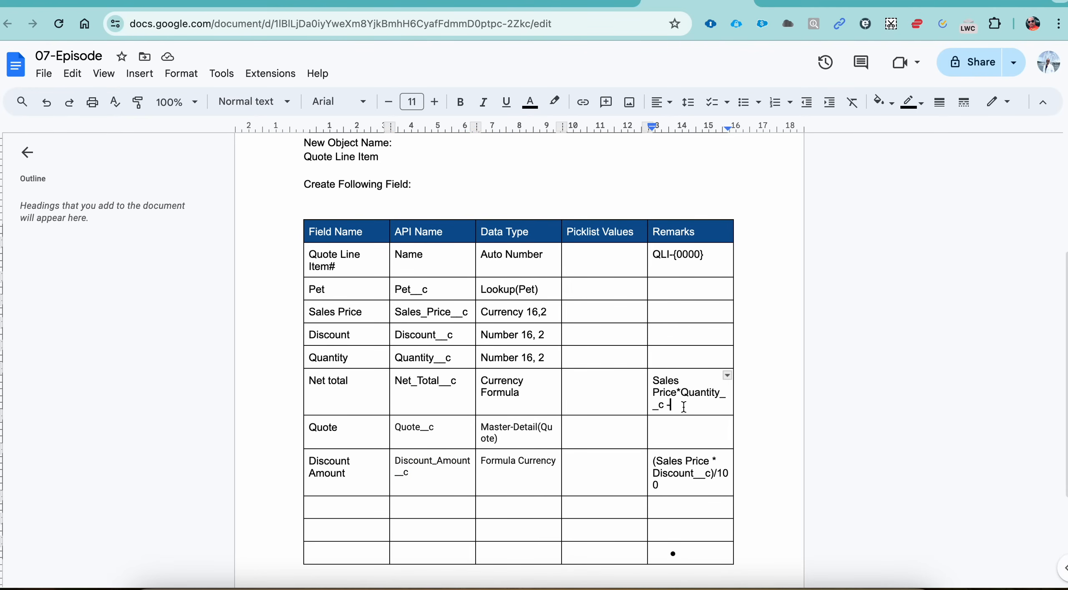
key("BackSpace")
key("BackSpace")
key("BackSpace")
key("BackSpace")
key("BackSpace")
key("BackSpace")
key("BackSpace")
key("BackSpace")
key("BackSpace")
key("BackSpace")
key("BackSpace")
key("BackSpace")
key("BackSpace")
key("BackSpace")
key("BackSpace")
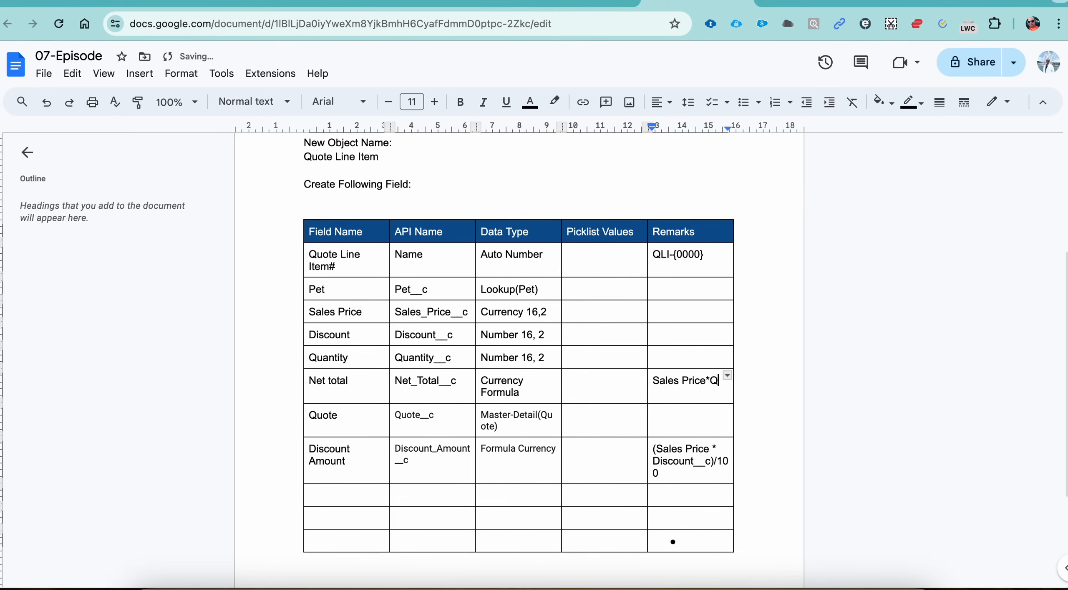
type("-")
key("super+v")
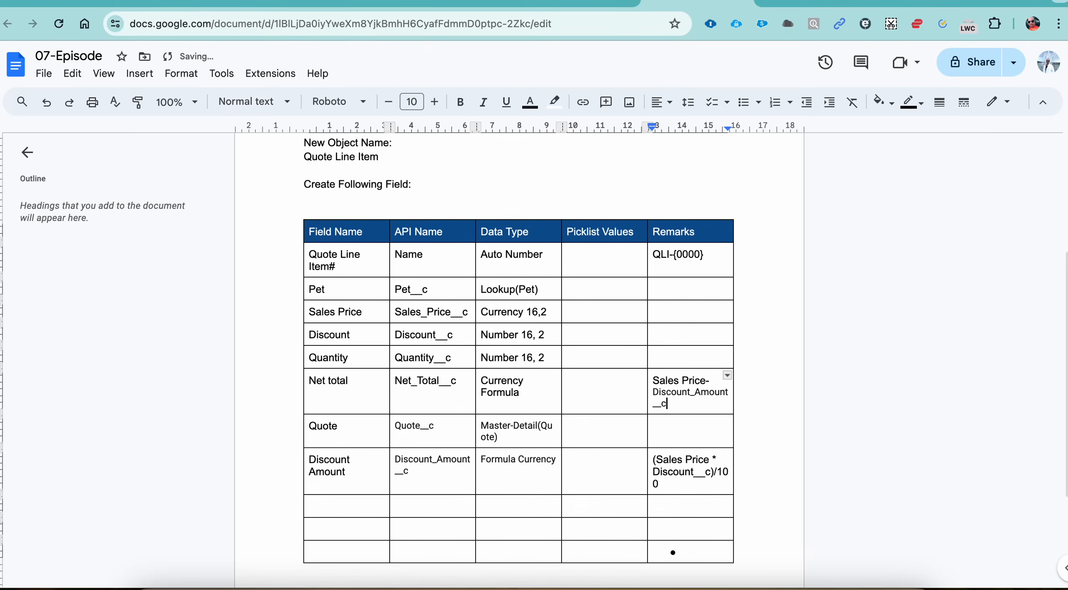
- Enclose the Net total remark's subtraction in parentheses and multiply it by Quantity__c
left_click(653, 381)
type("(")
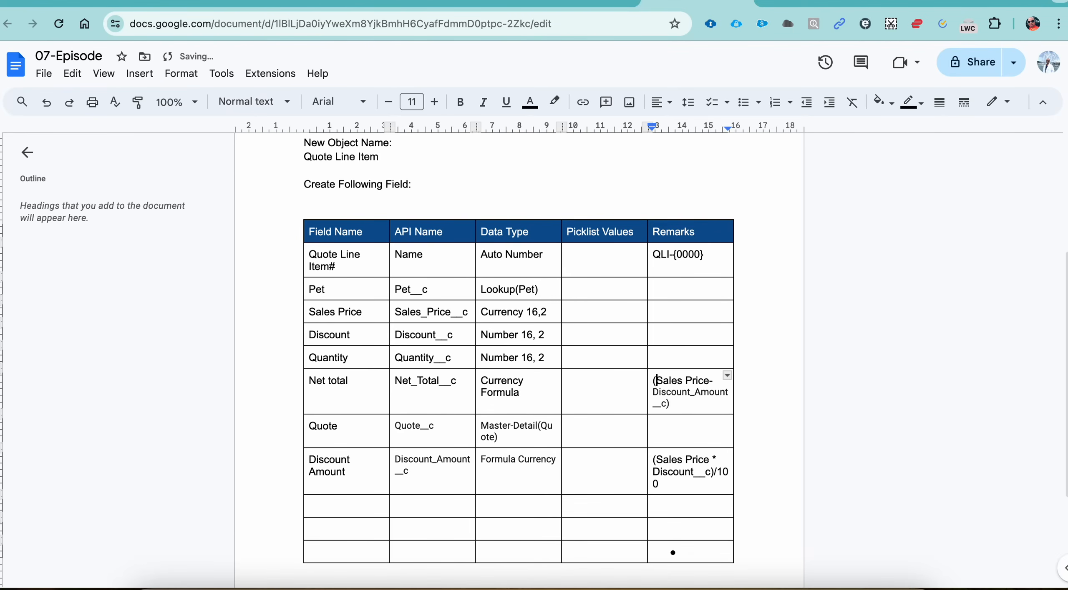
left_click(682, 405)
type("*")
double_click(419, 355)
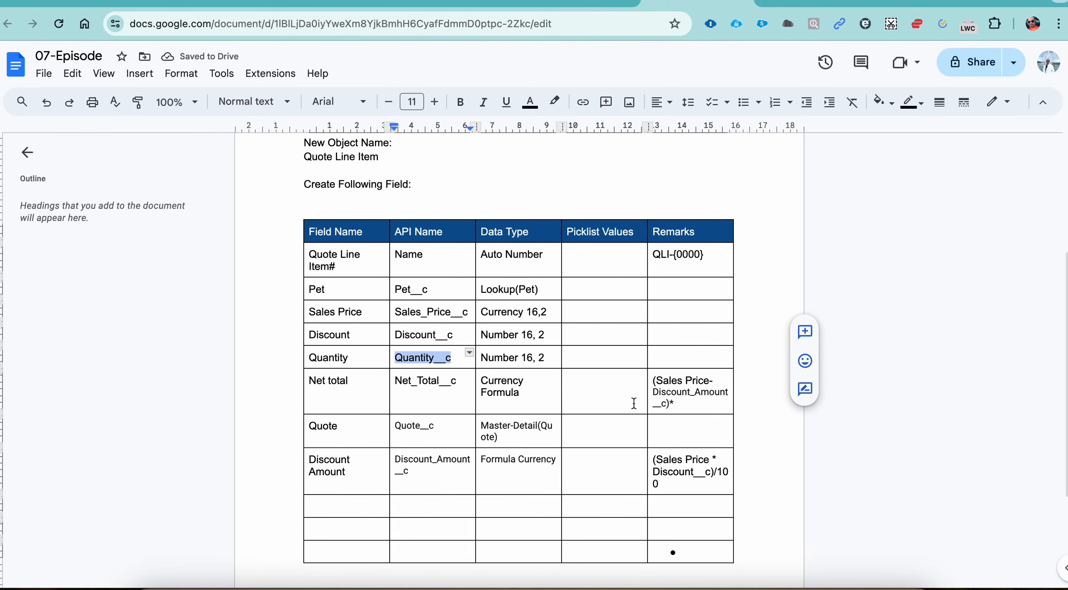
left_click(684, 405)
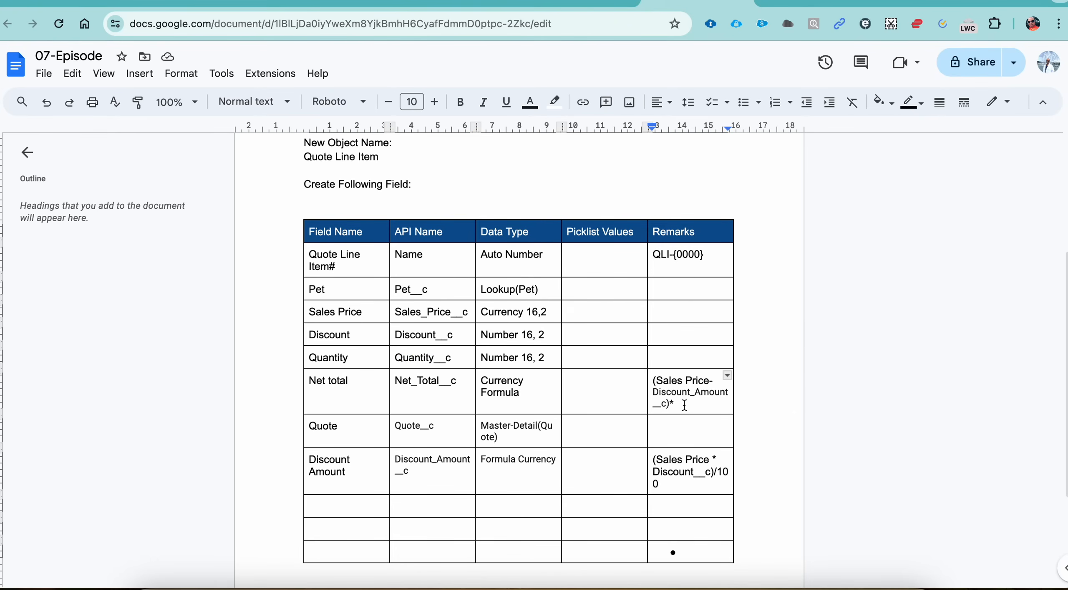
type("Quantity__c")
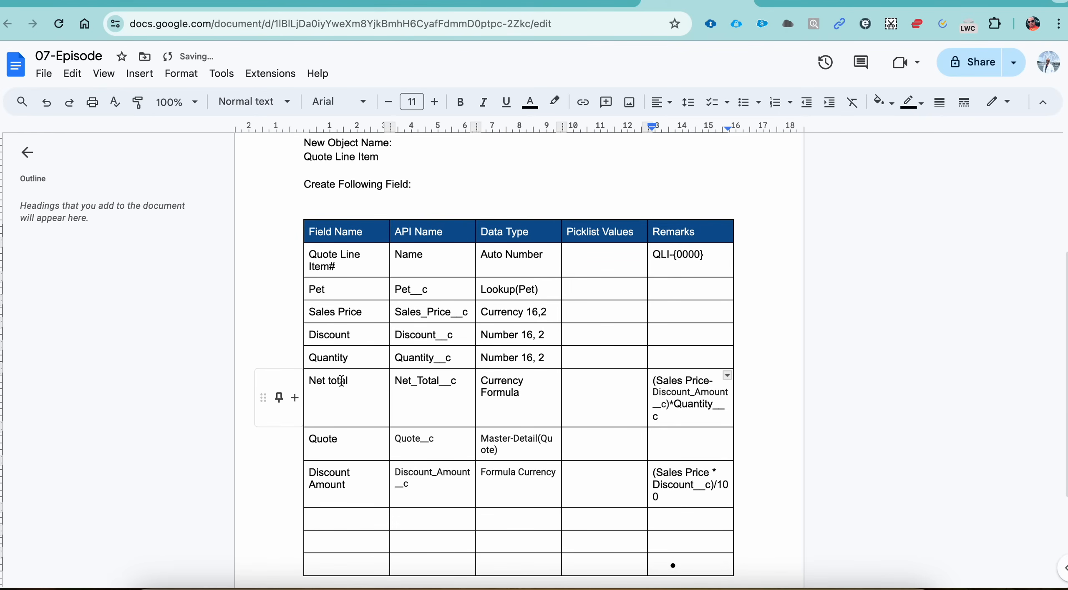
- Switch to the test spreadsheet and add a Quantity row with the value 10 in E3:F3
left_click(586, 1)
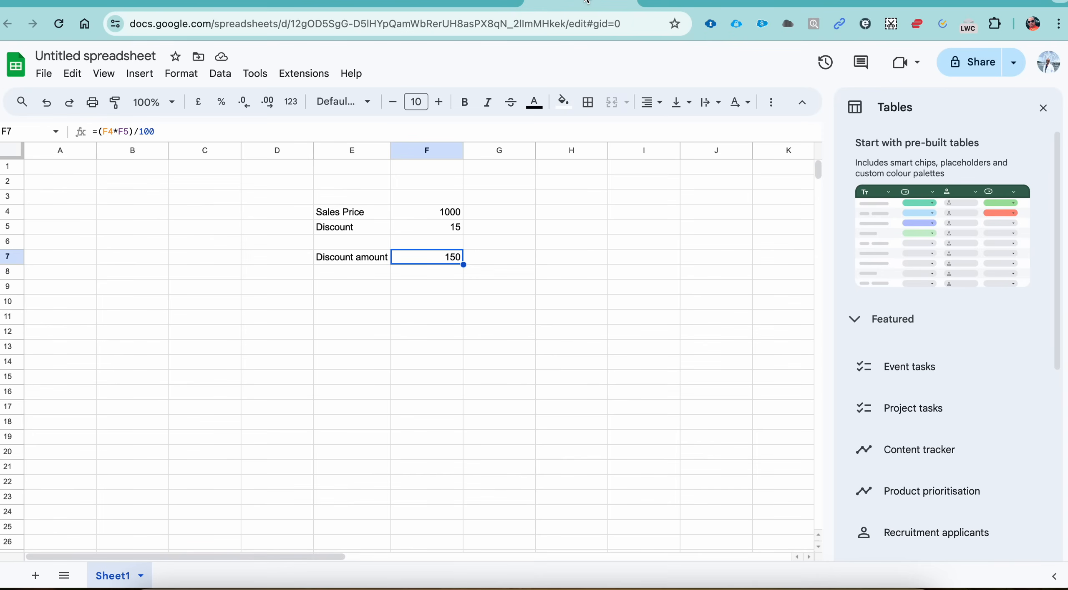
left_click(349, 199)
type("Q")
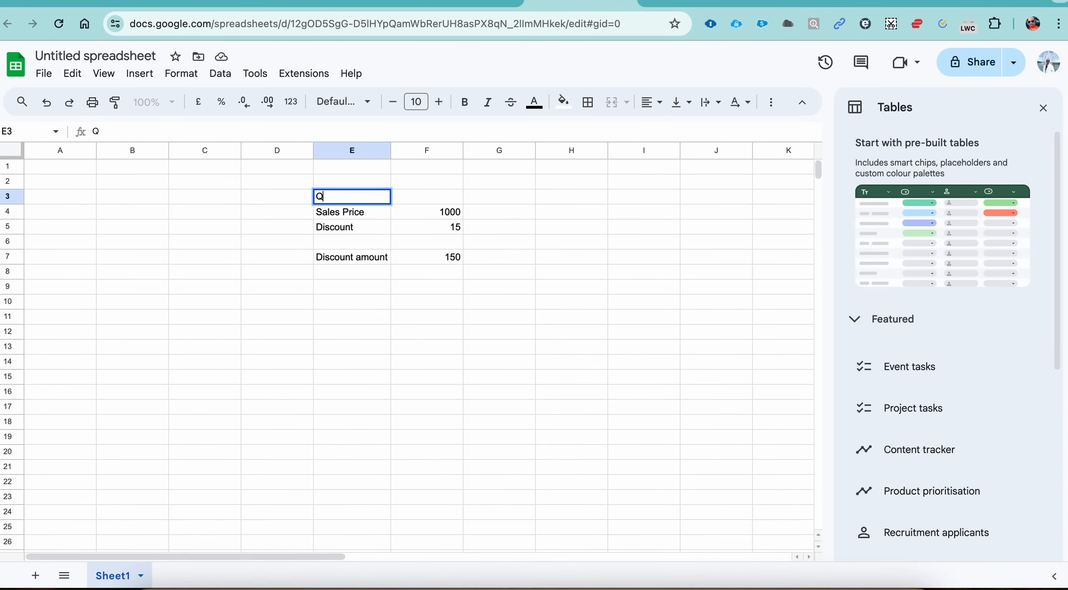
type("uantity")
key("Tab")
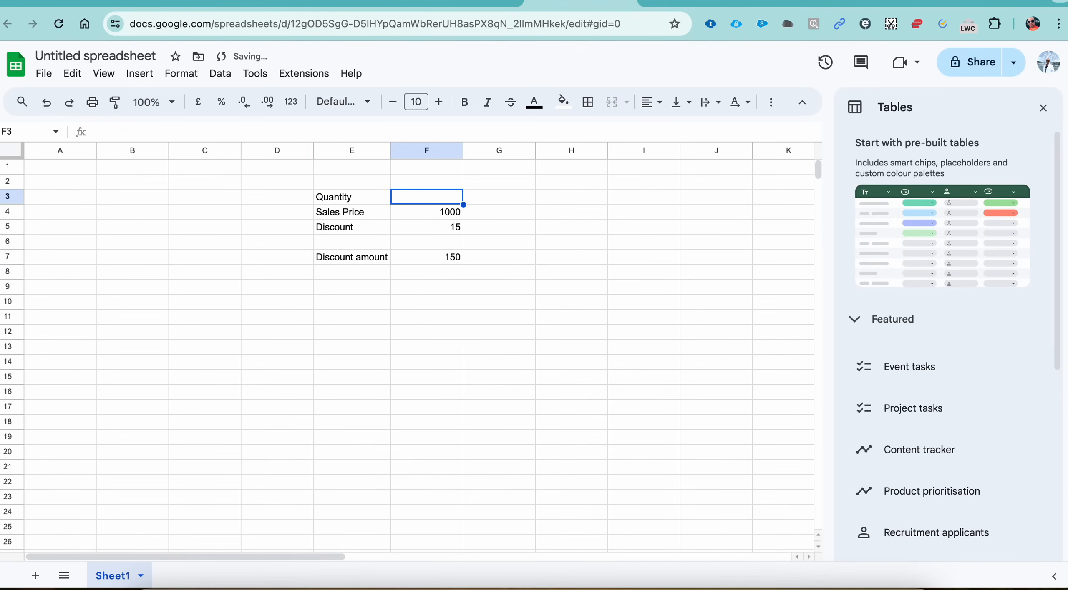
type("10")
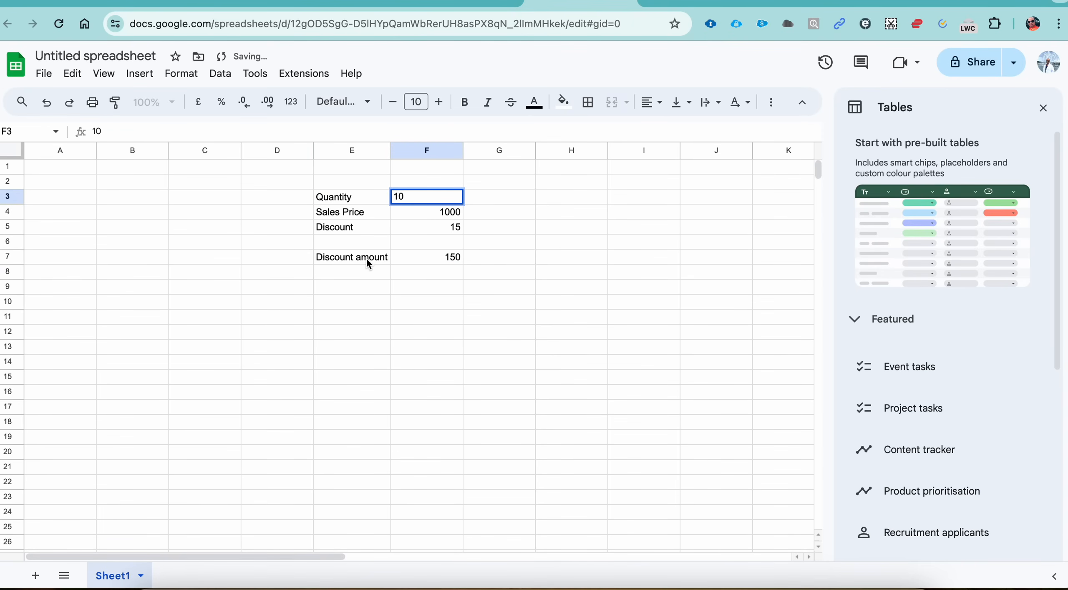
left_click(367, 259)
- Change the Discount label in cell E5 to Discount %
left_click(448, 232)
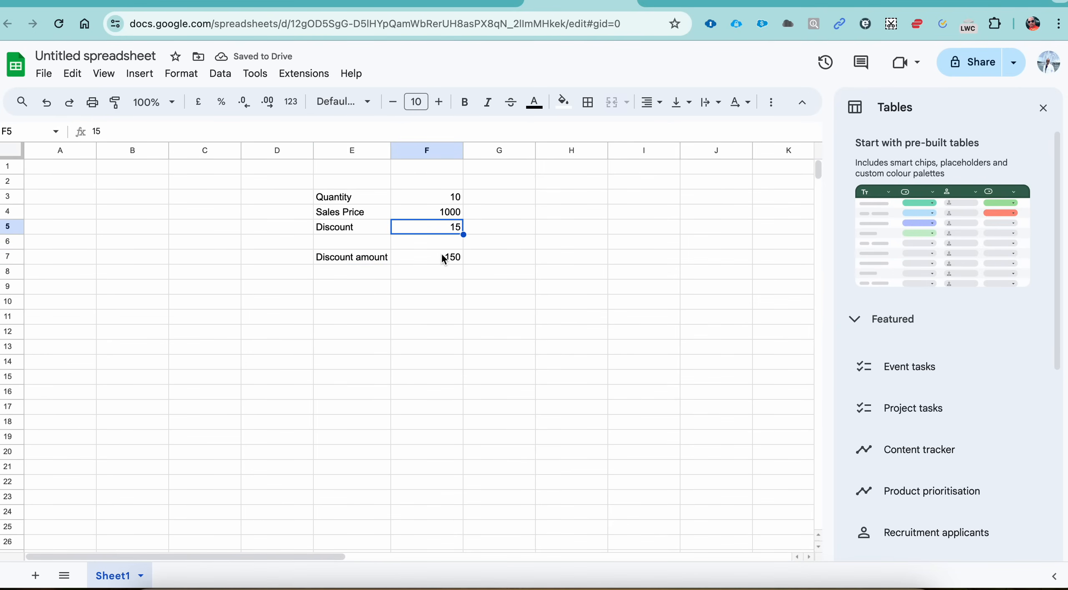
double_click(373, 231)
type("%")
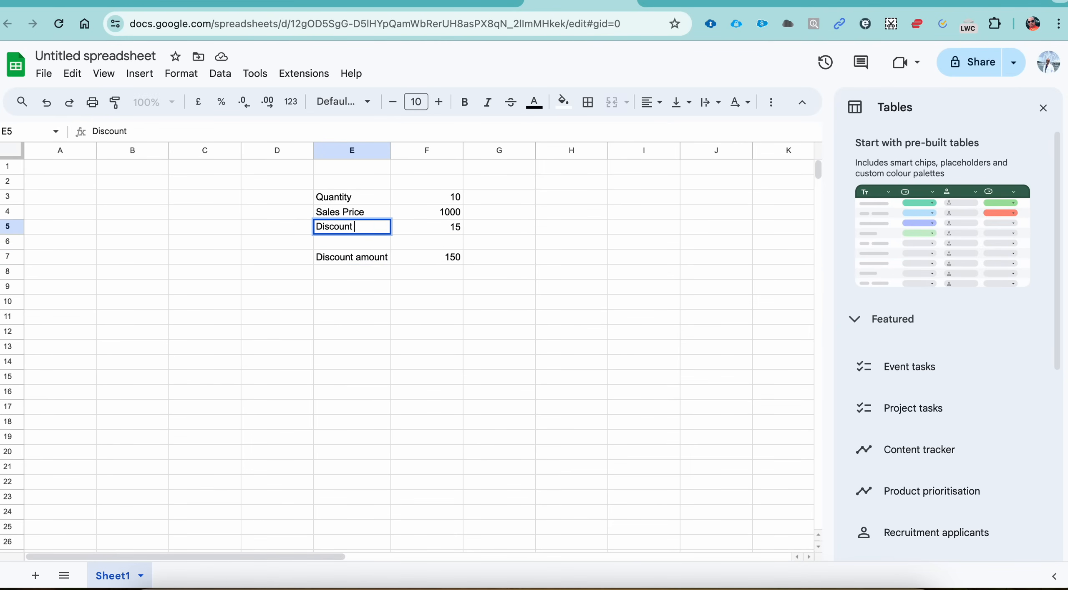
key("Return")
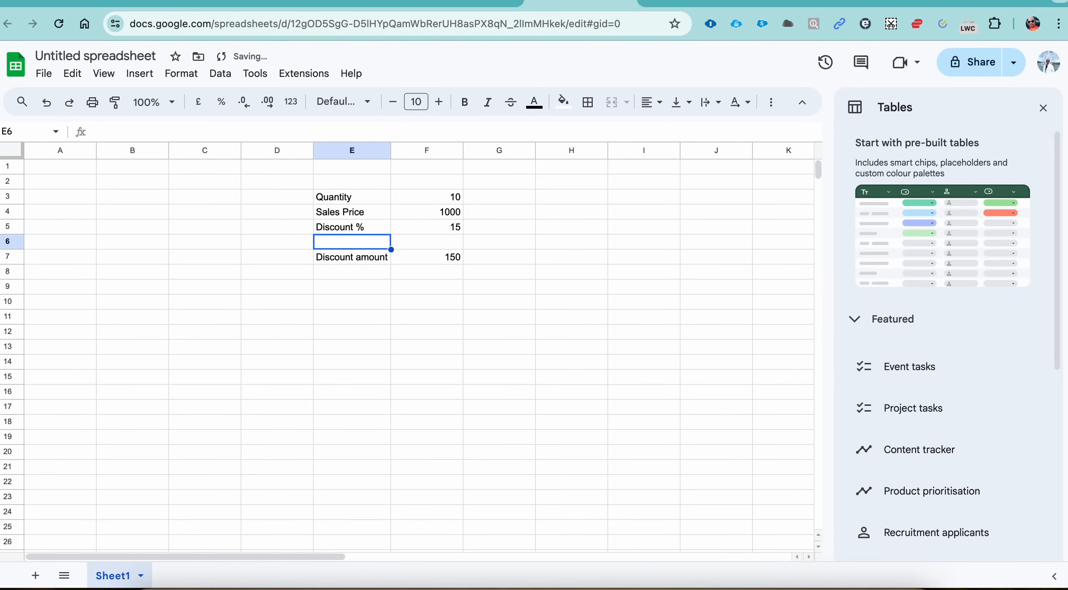
- Add the label Net total in cell E9 below the Discount amount row
left_click(358, 259)
left_click(439, 262)
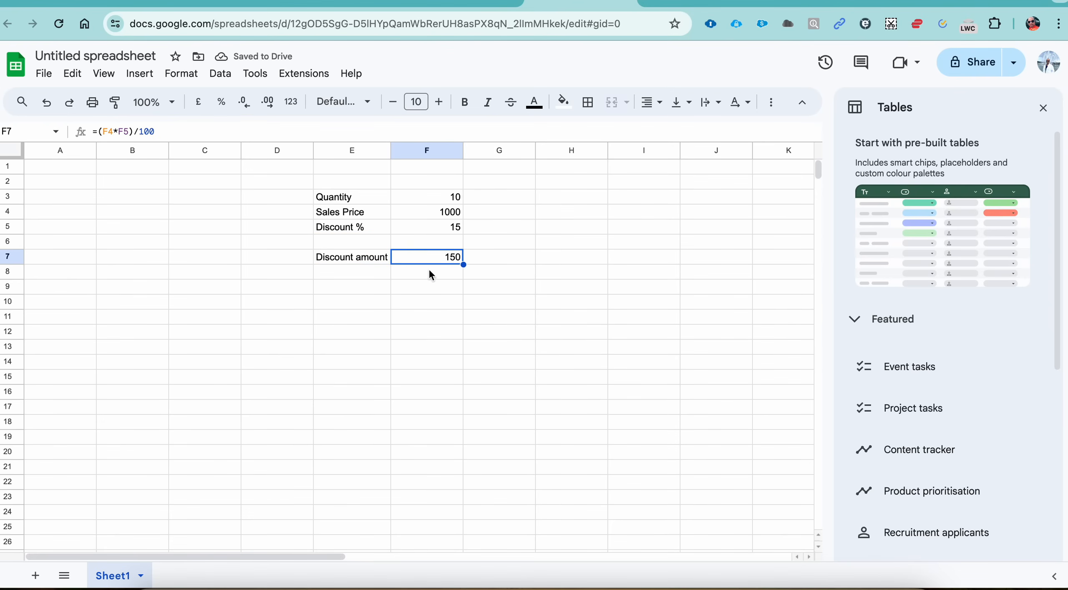
left_click(370, 289)
type("Net tota")
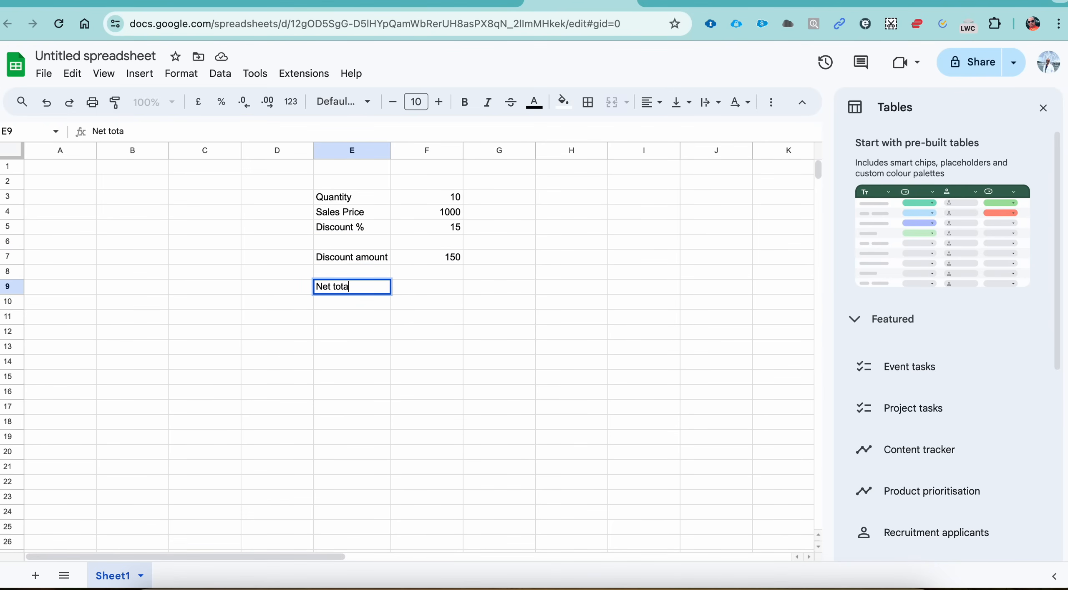
key("Tab")
- Enter the formula =(F4-F7)*F3 in cell F9 to calculate the net total
type("=")
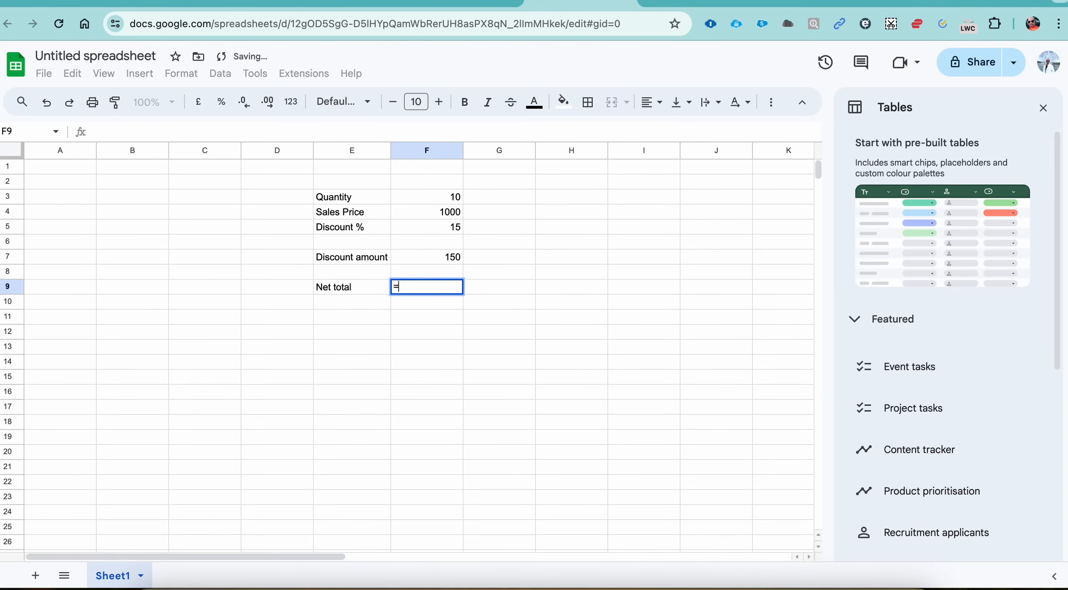
left_click(441, 218)
type("-")
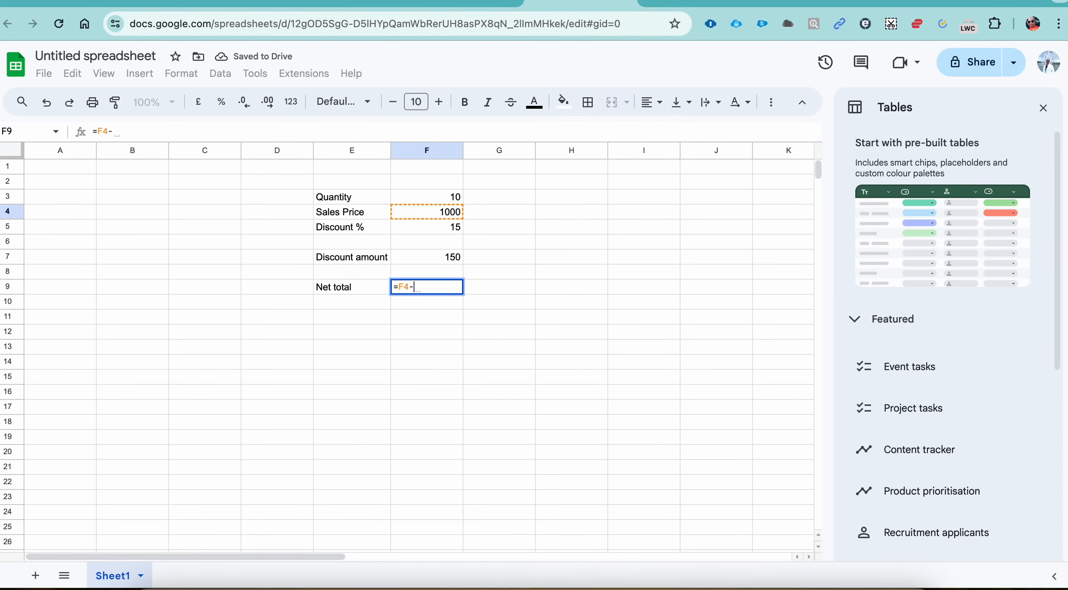
left_click(440, 254)
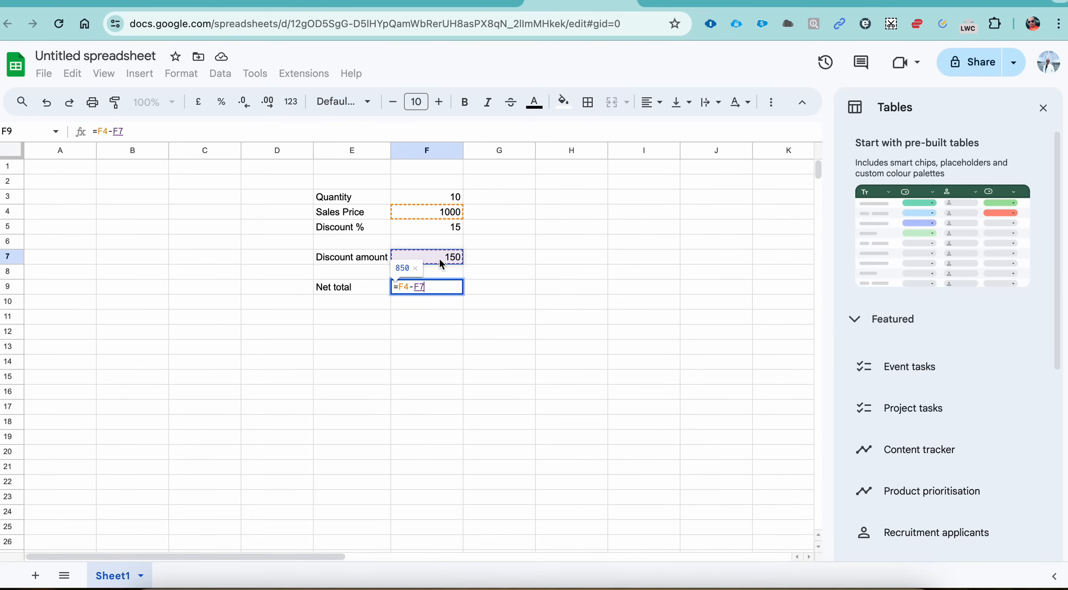
type(")")
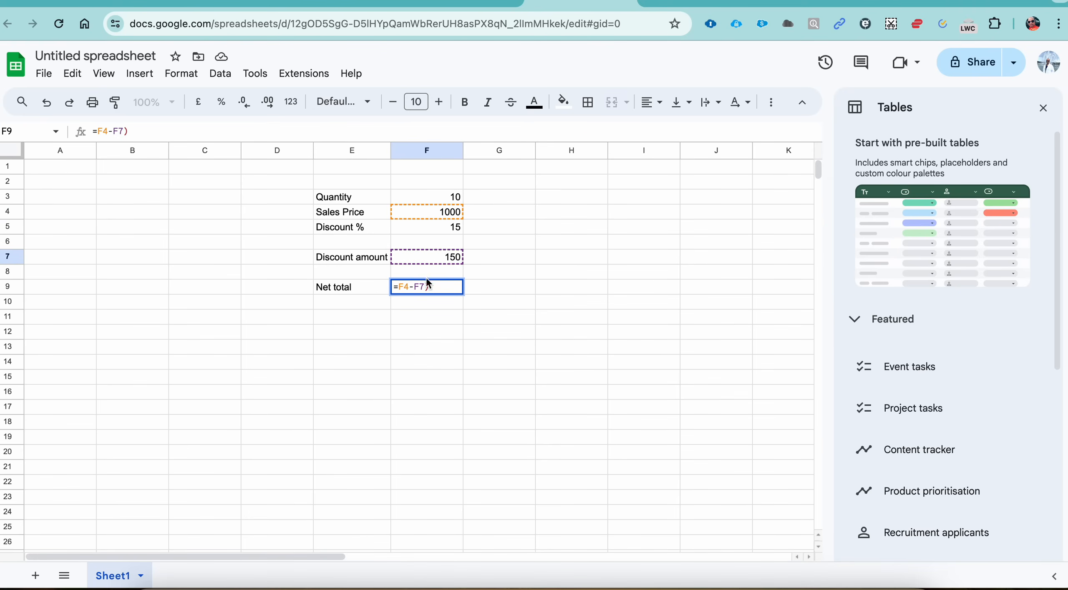
left_click(400, 288)
type("(")
left_click(434, 286)
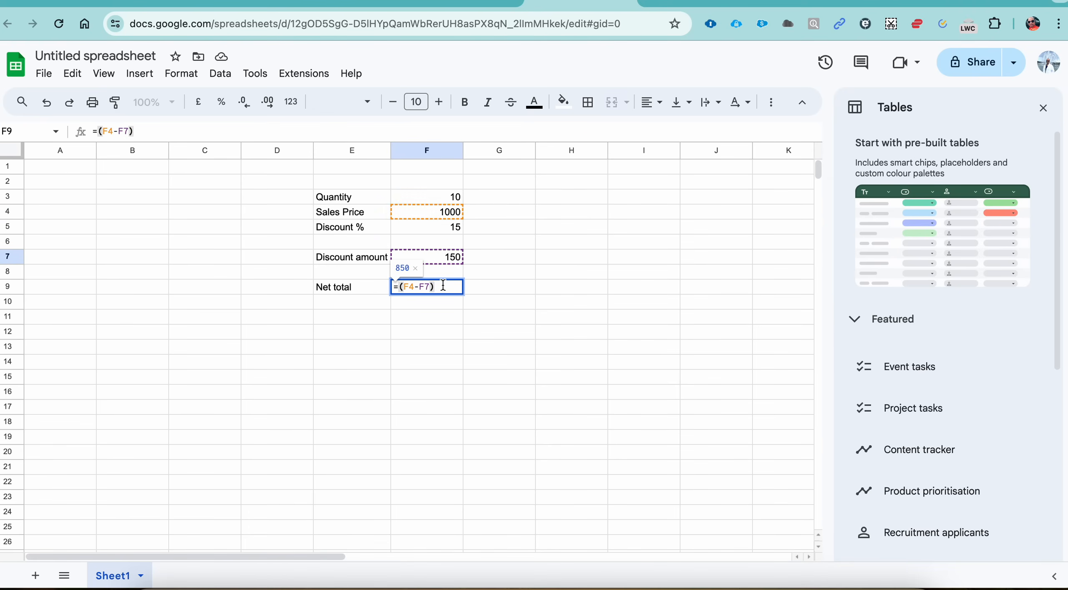
type("*")
left_click(446, 199)
key("Return")
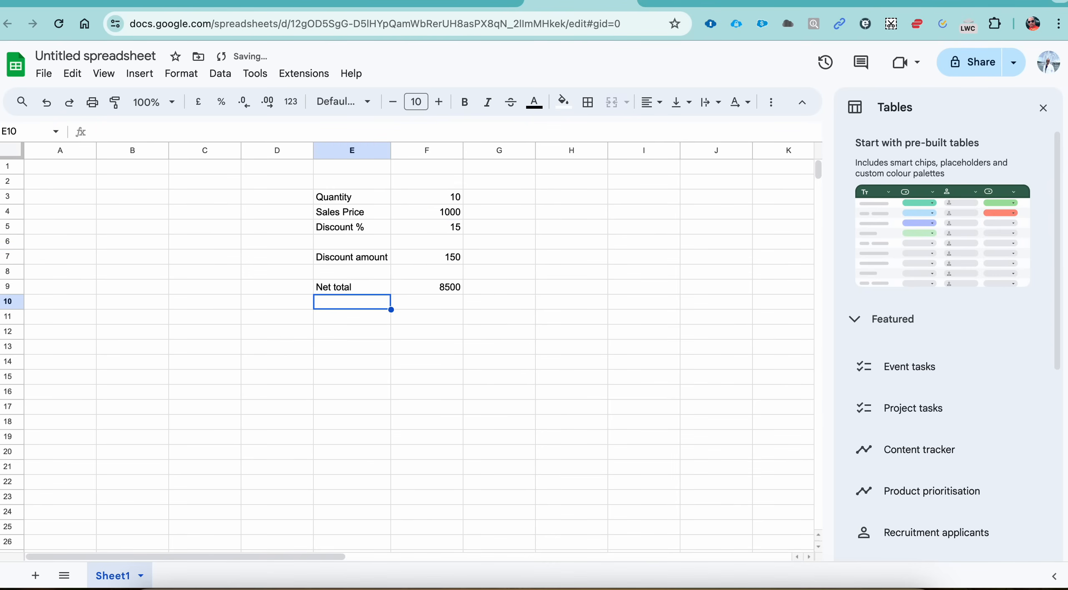
- Check the Net total formula in F9 against the Sales Price and Discount amount cells
left_click(445, 290)
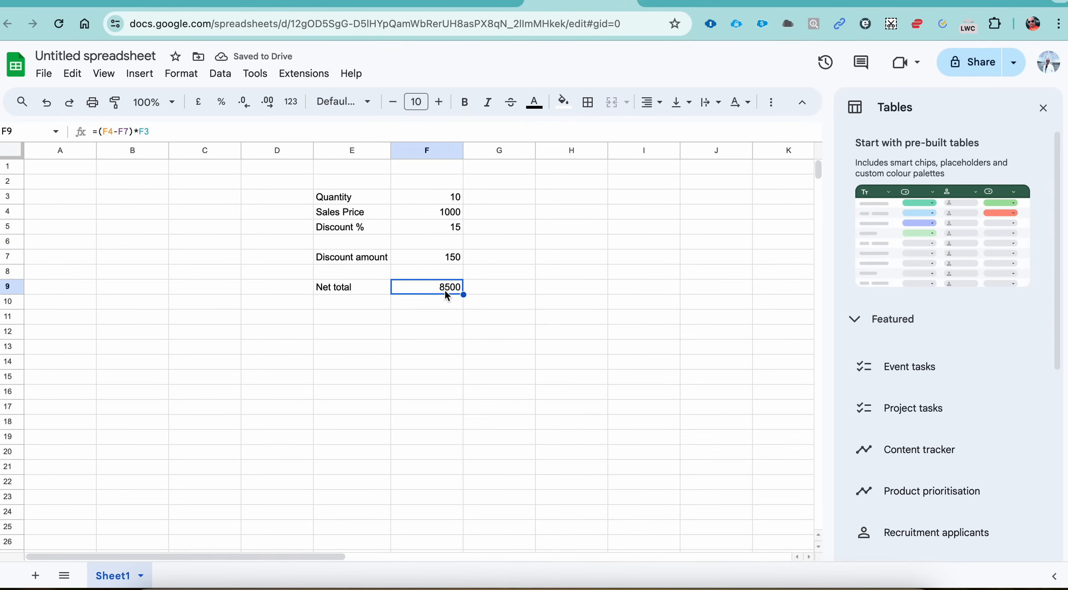
left_click(444, 212)
left_click(448, 260)
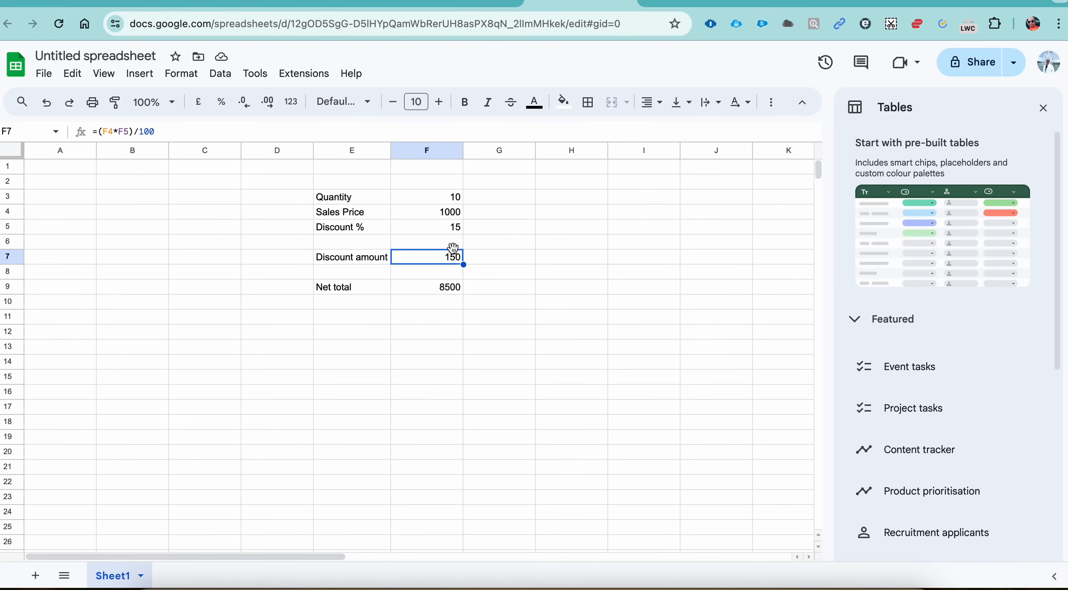
left_click(446, 289)
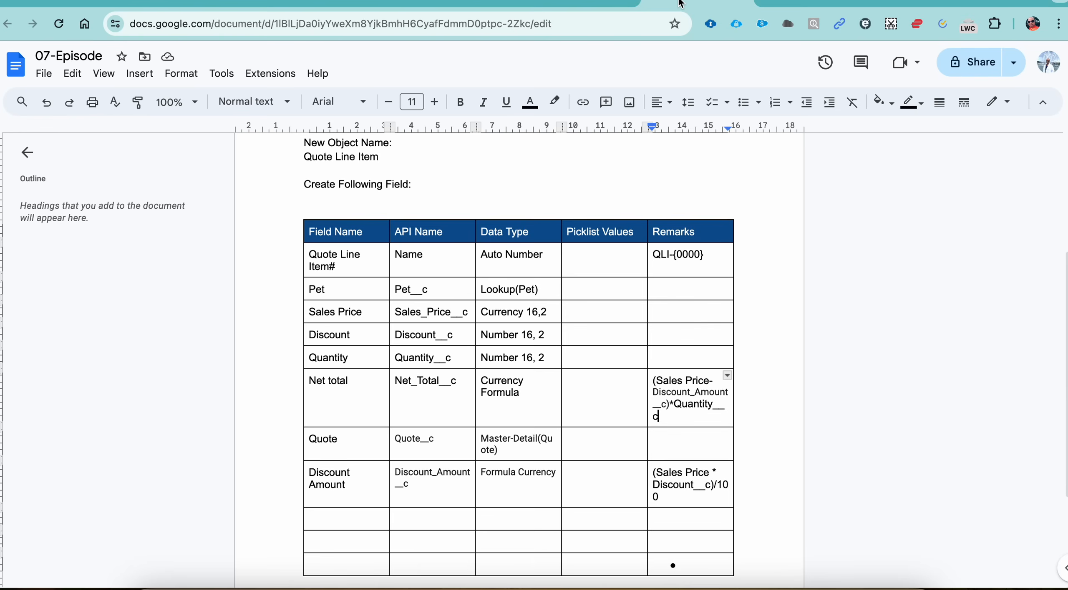
- Switch to the 07-Episode document, copy the Net total field name, and return to the Quote Line Item fields in Salesforce
left_click(682, 4)
left_click_drag(309, 382, 358, 380)
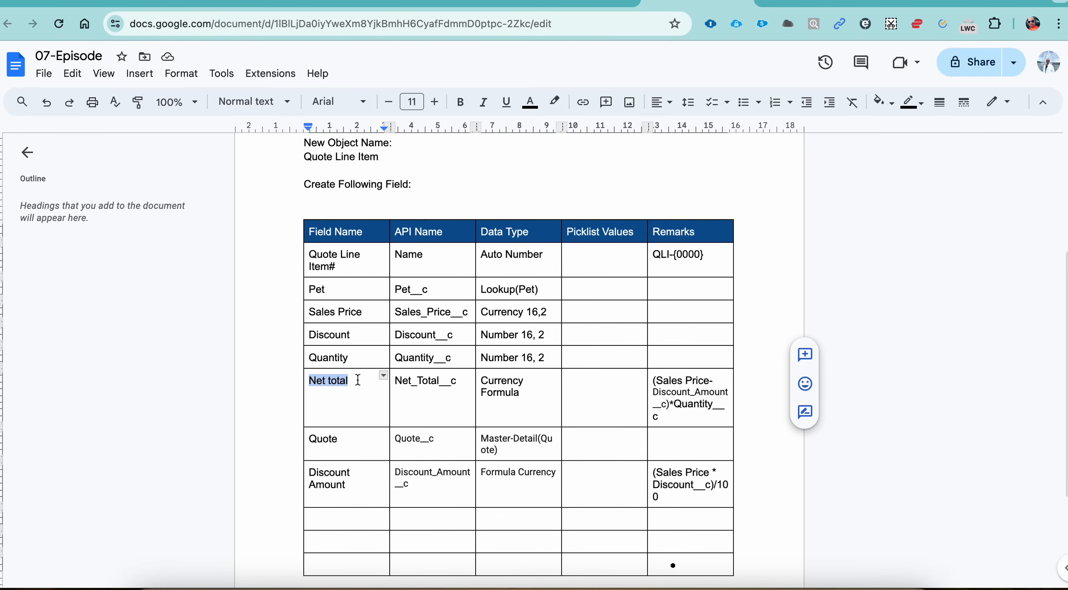
left_click(813, 1)
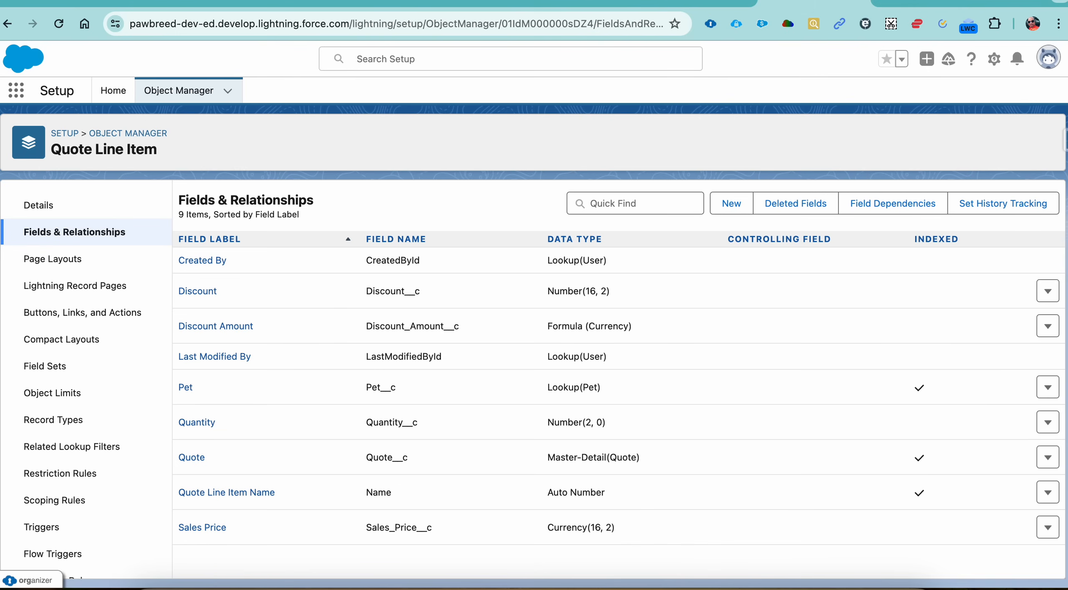
- Start a new custom field on Quote Line Item with the Formula data type
left_click(732, 204)
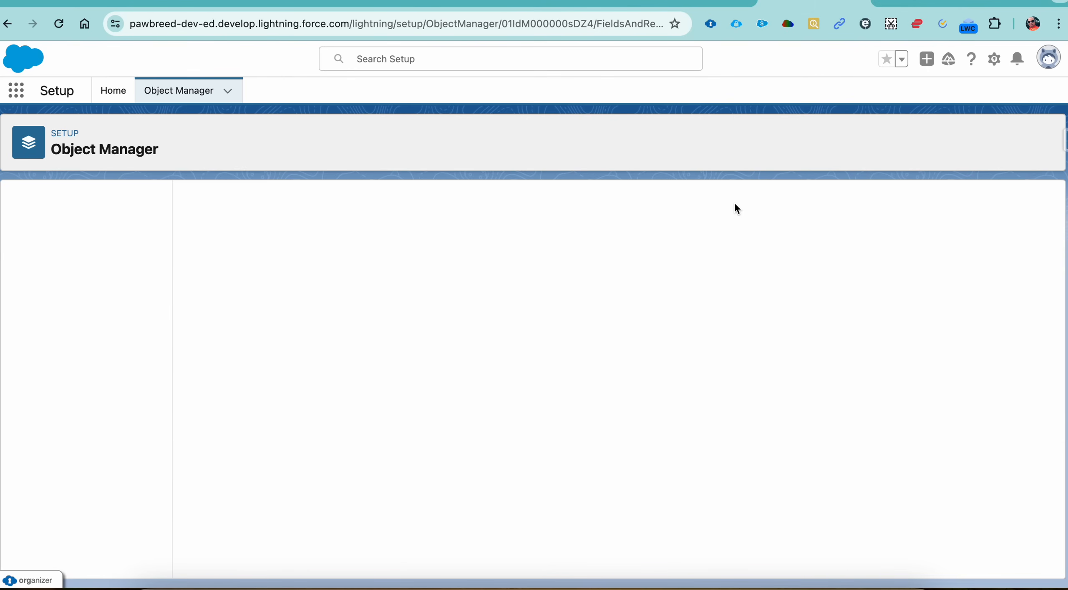
scroll(449, 347, "down", 8)
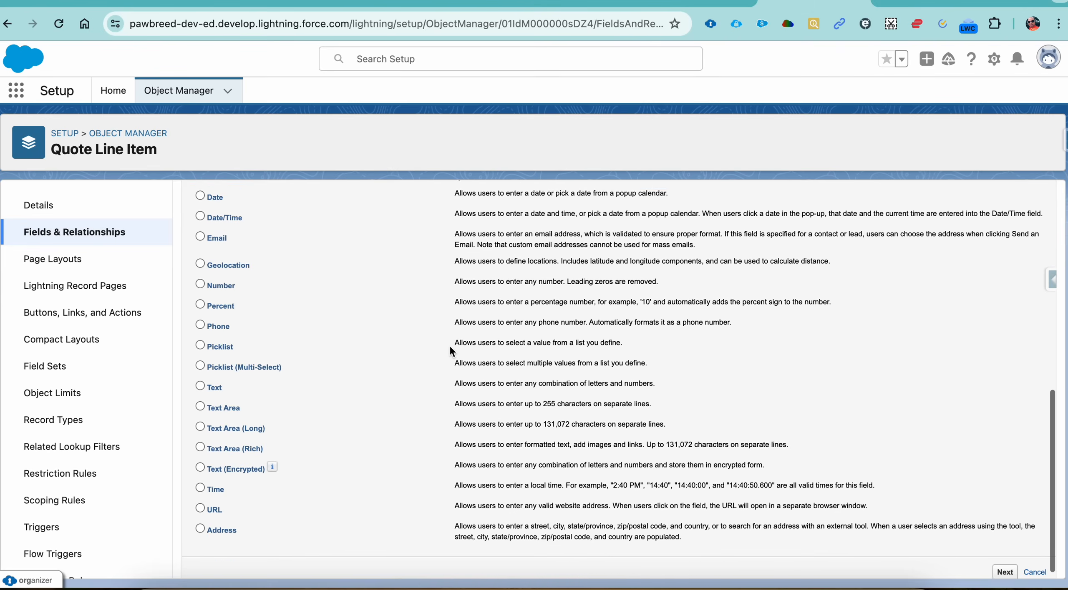
scroll(450, 347, "up", 6)
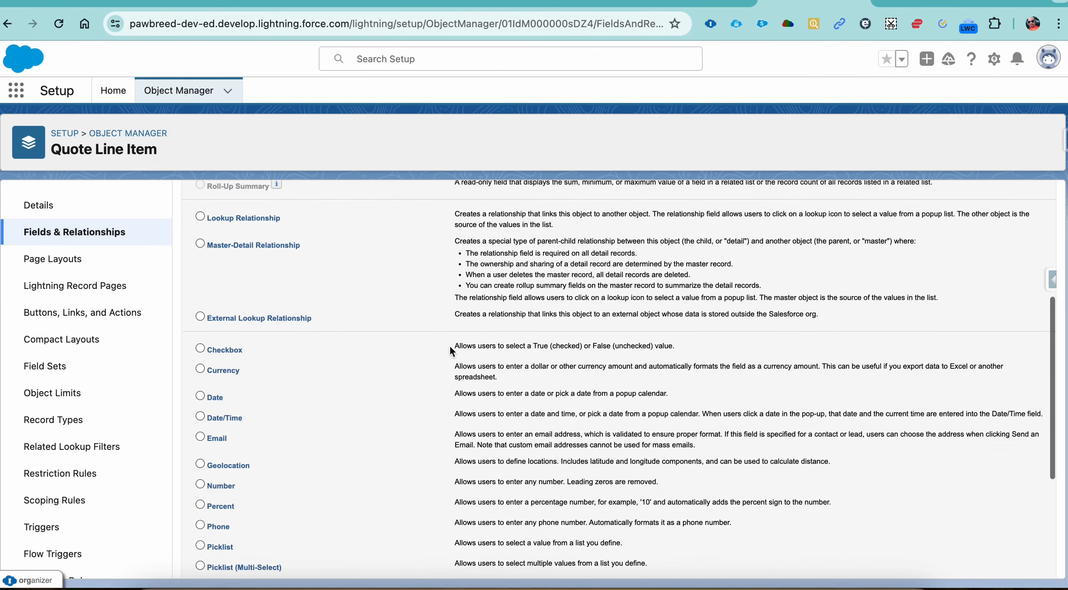
left_click(226, 317)
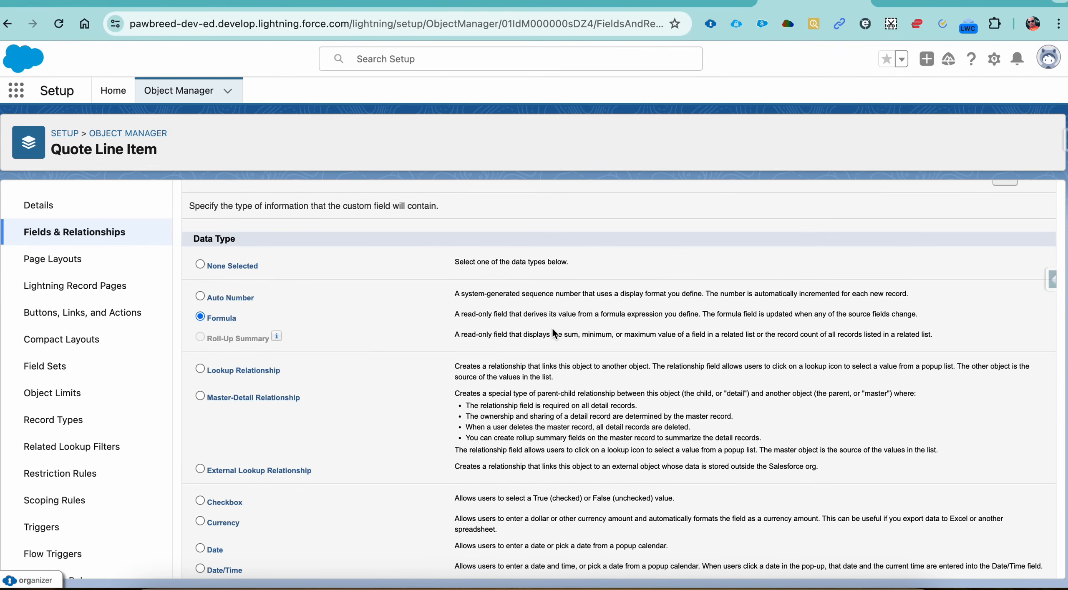
scroll(592, 304, "up", 2)
left_click(1005, 274)
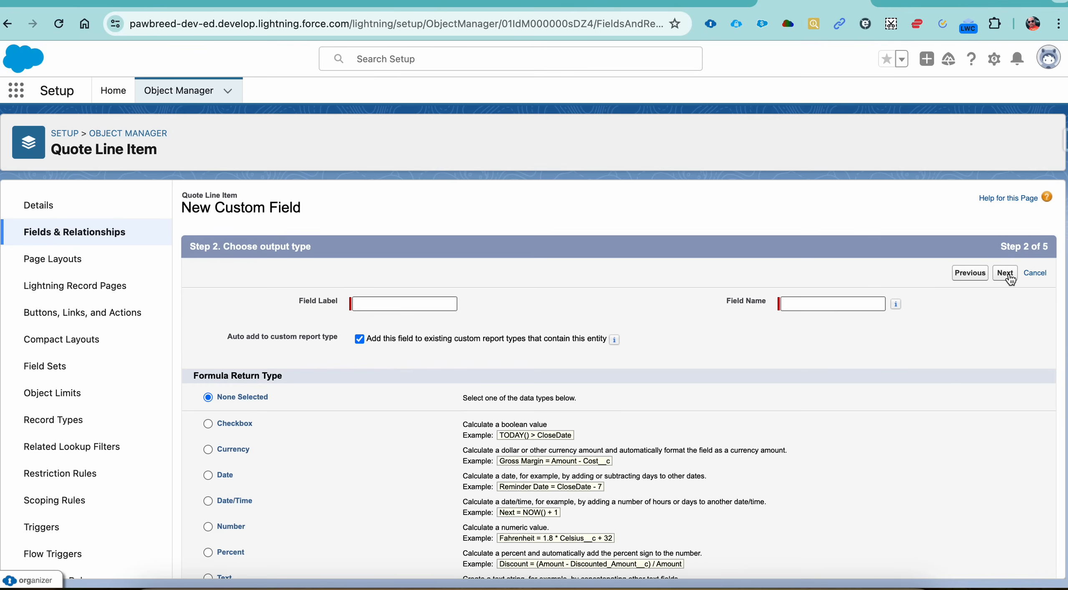
- Label the field Net total with the name Net_total and set its formula return type to Currency
type("Net total")
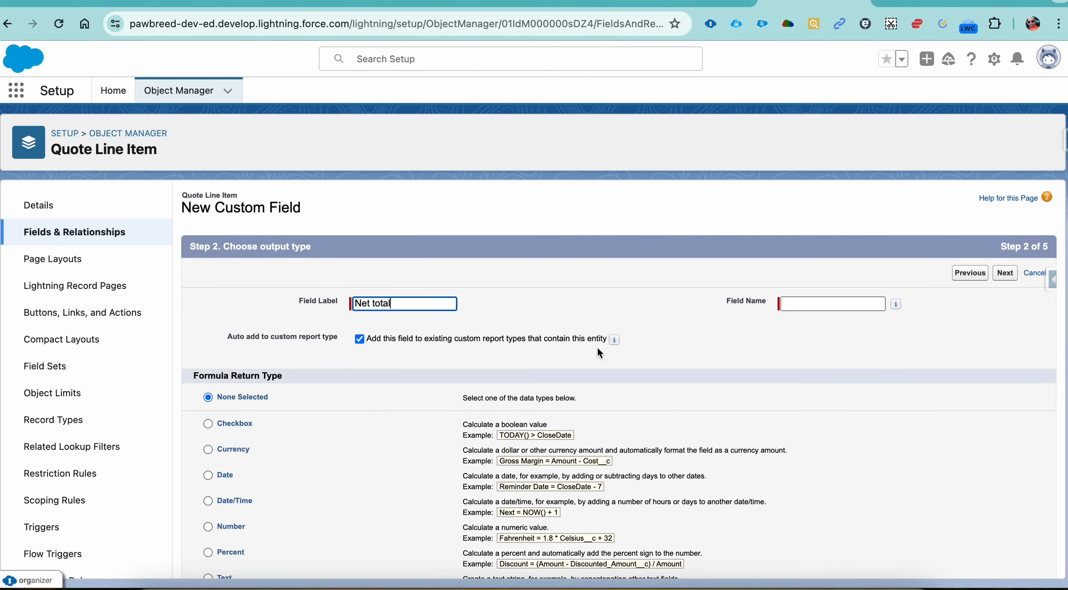
key("Tab")
scroll(487, 397, "down", 3)
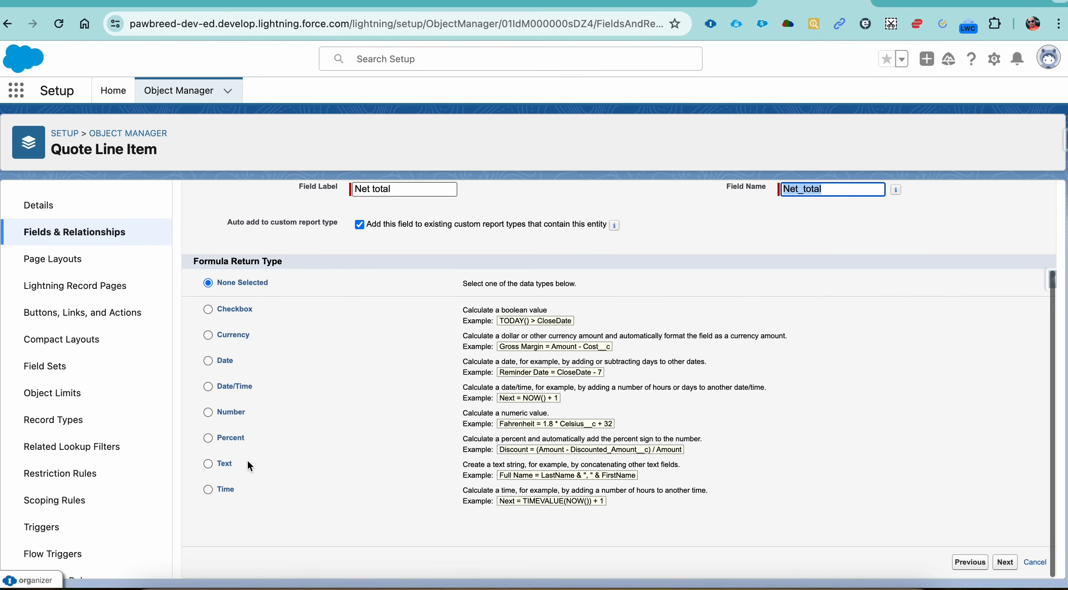
double_click(236, 336)
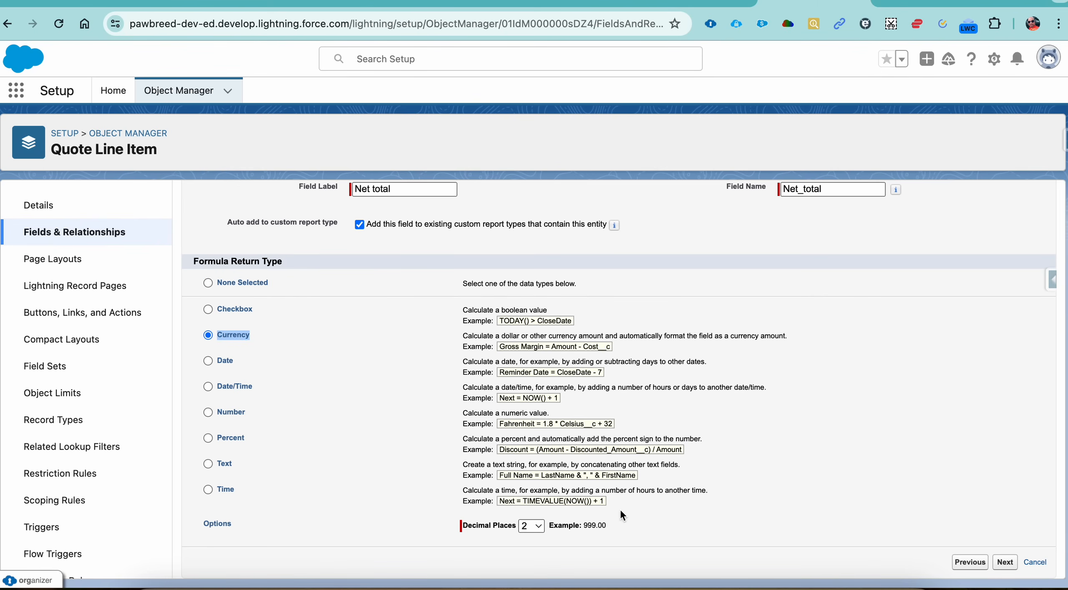
left_click(1005, 563)
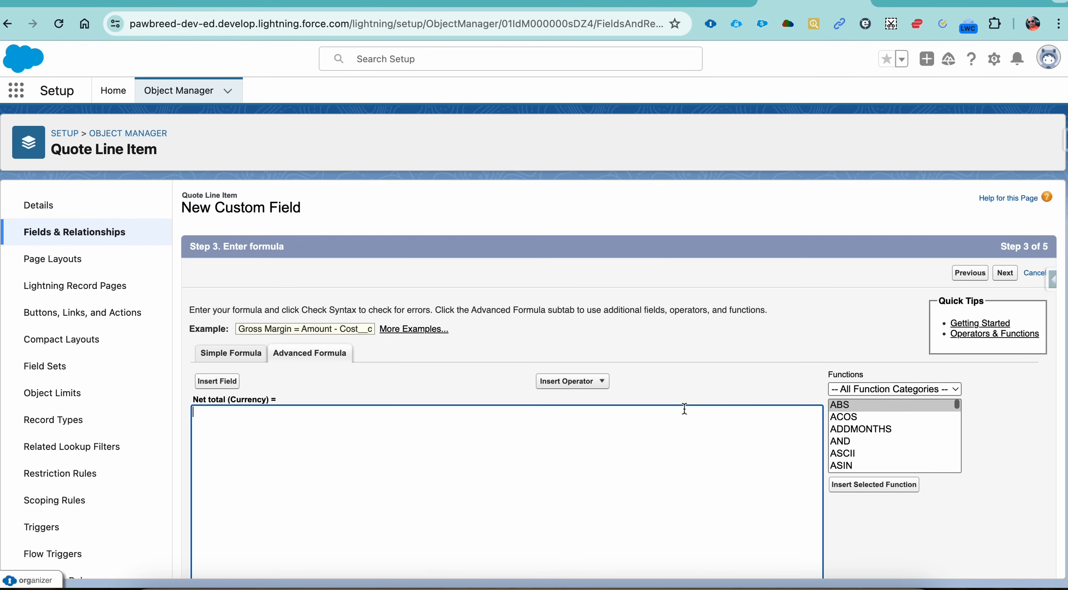
- Build the formula Sales_Price__c - Discount_Amount__c from the Quote Line Item fields
left_click(229, 381)
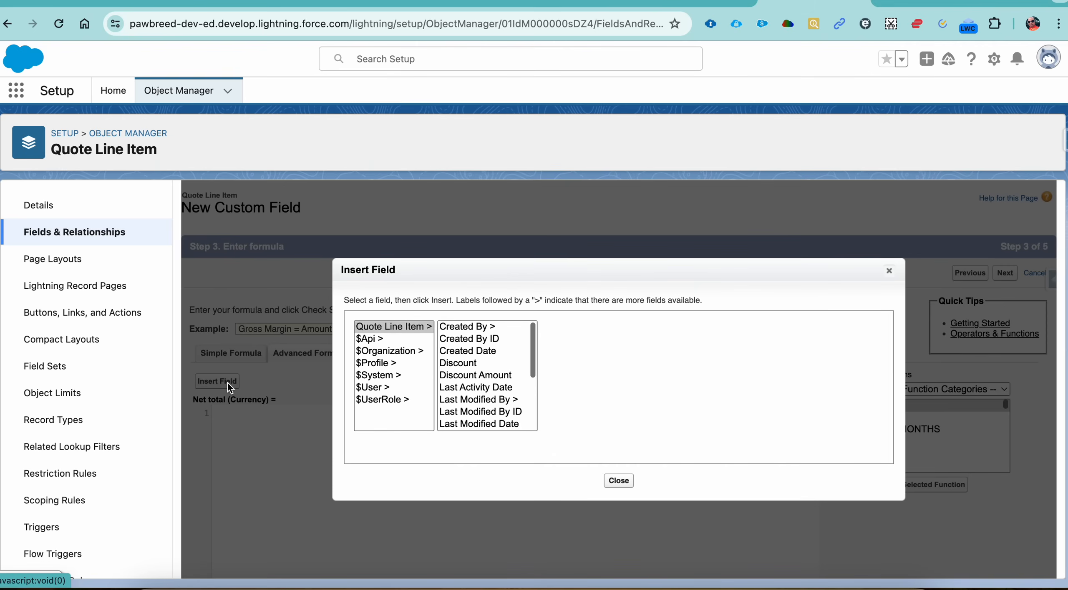
left_click(503, 387)
key("s")
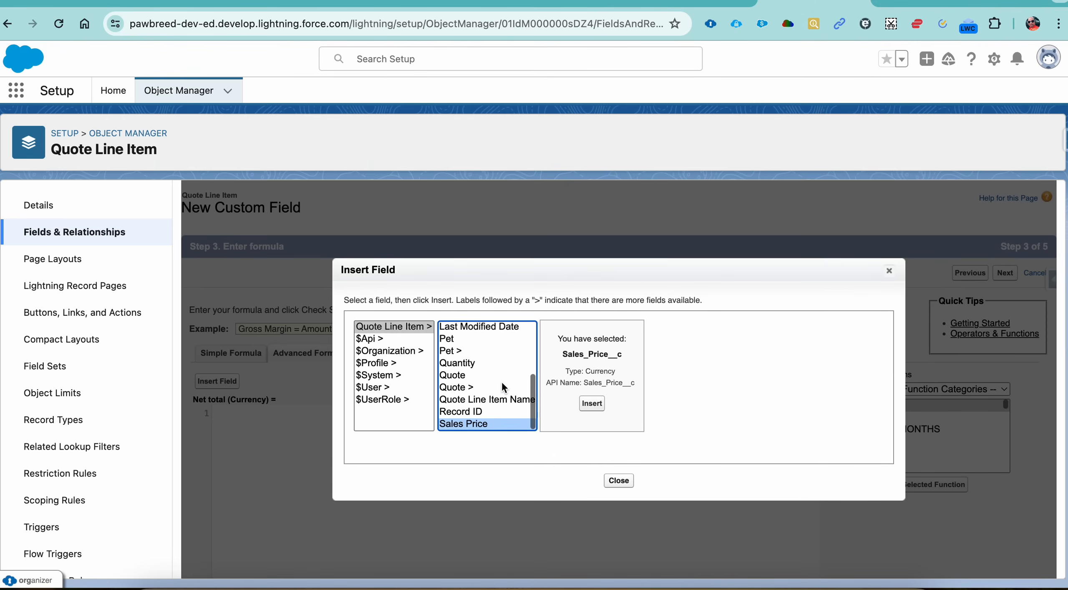
left_click(592, 404)
type("-")
left_click(221, 382)
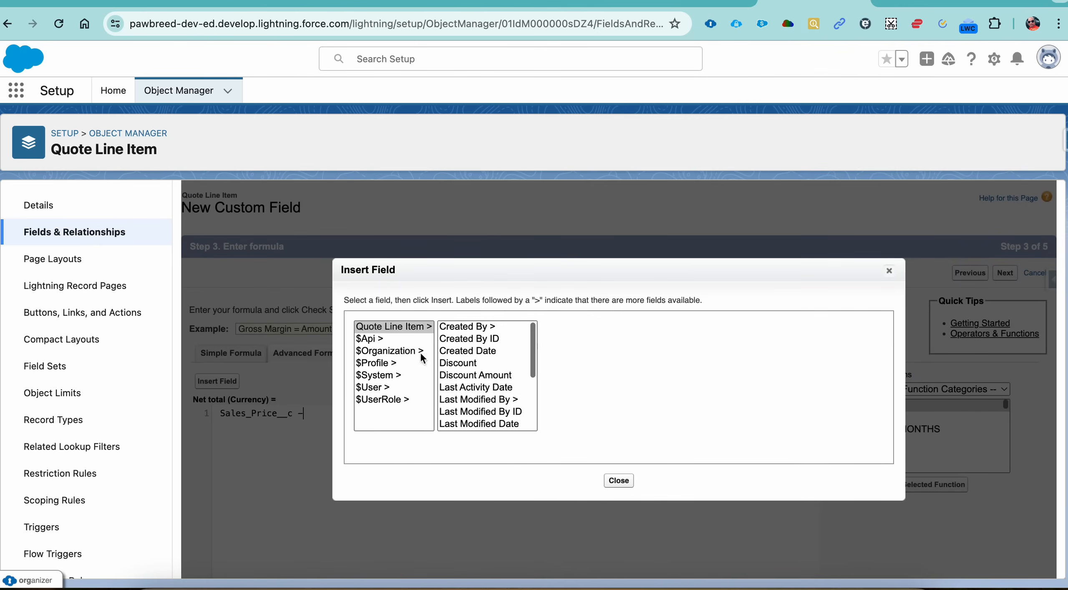
left_click(475, 377)
left_click(601, 403)
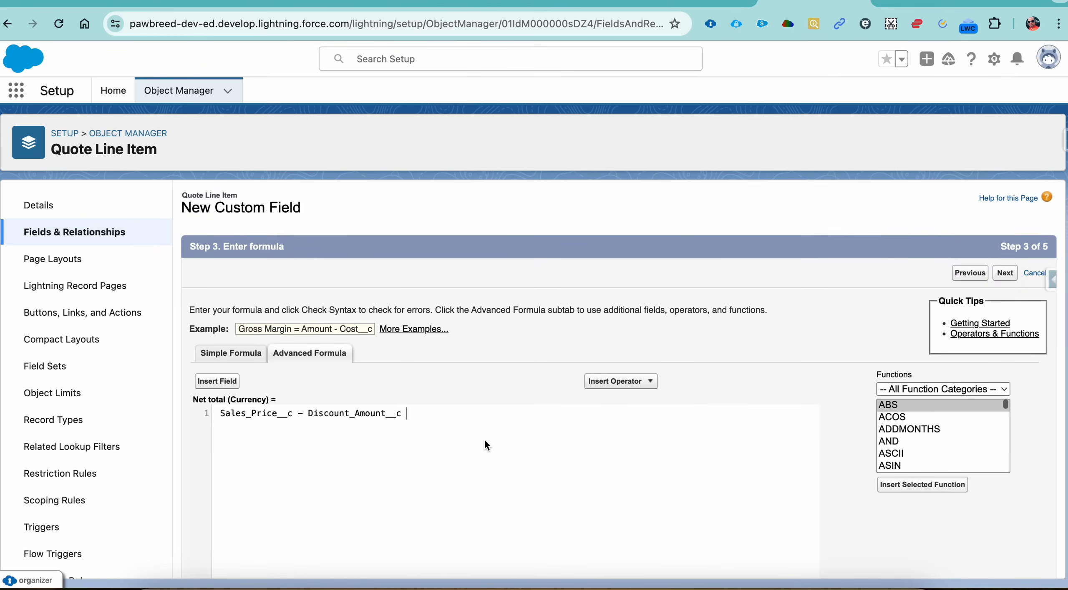
- Enclose the formula's subtraction in parentheses, multiply it by Quantity__c, and continue to field-level security
type(")")
left_click(221, 414)
type("(")
left_click(432, 417)
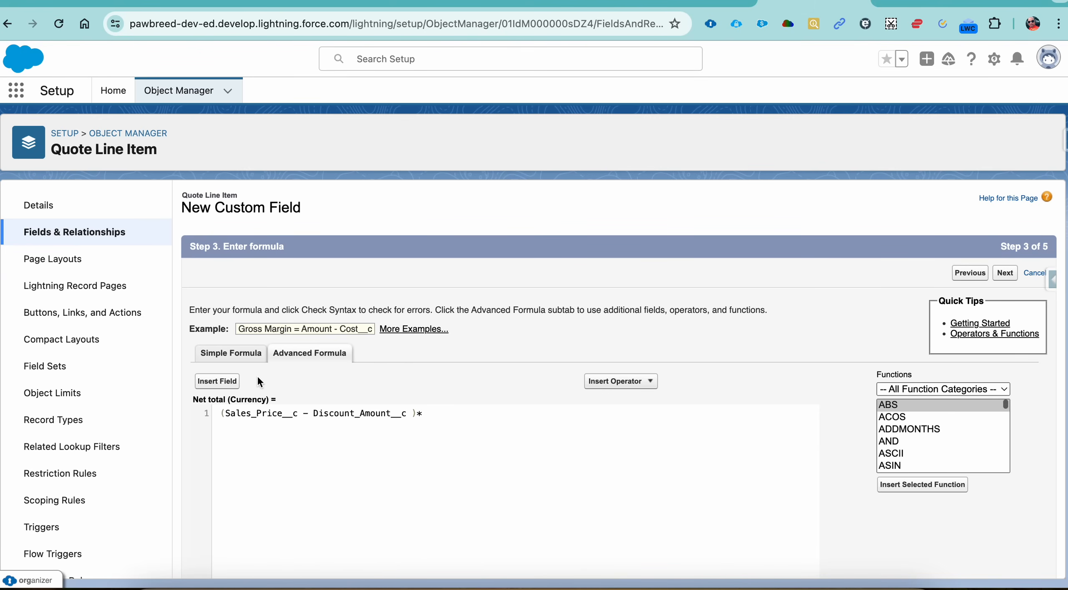
left_click(227, 382)
left_click(503, 364)
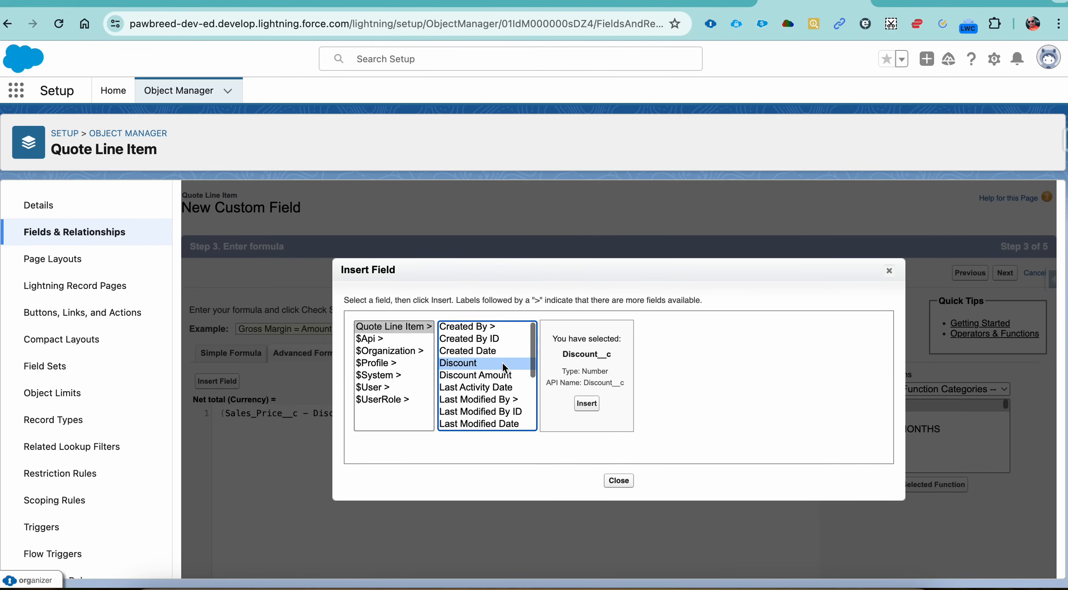
key("q")
left_click(586, 403)
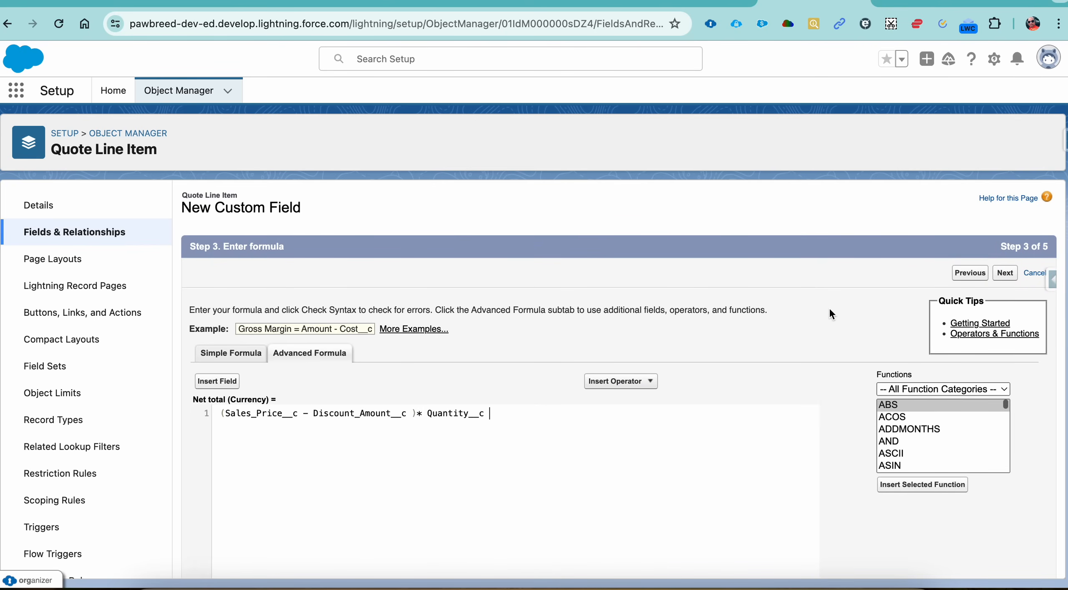
left_click(1005, 278)
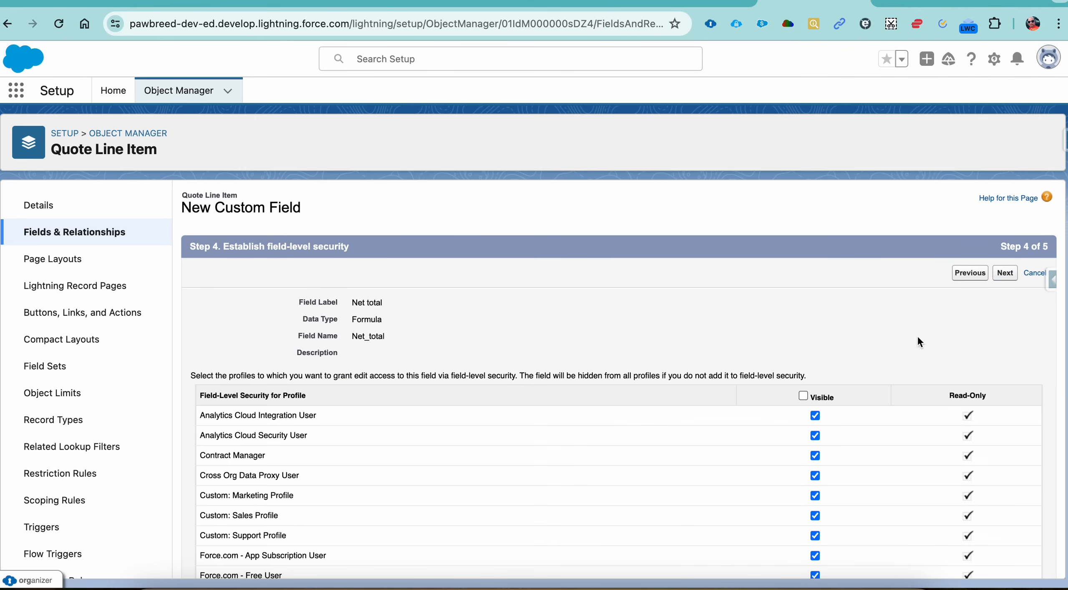
- Make the Net total field visible to all profiles and save it on the Quote Line Item Layout
left_click(803, 396)
left_click(1005, 273)
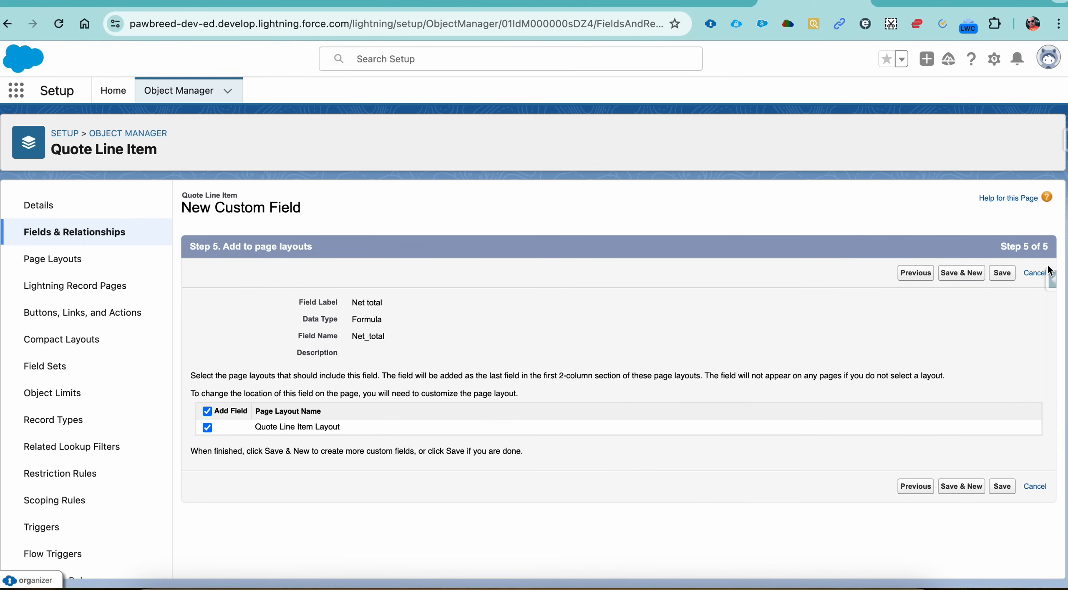
left_click(1004, 274)
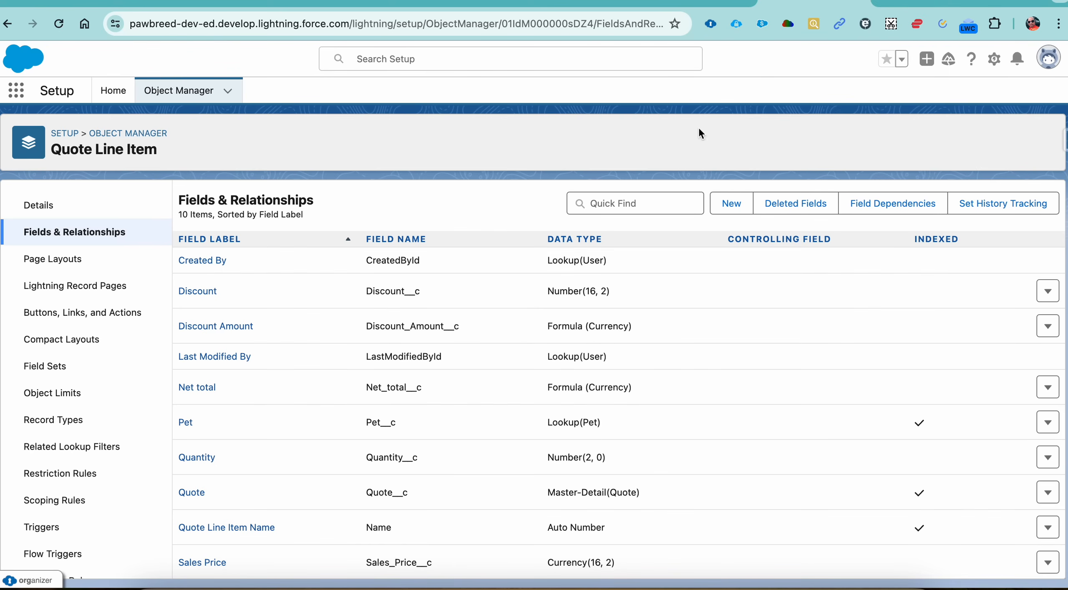
- Switch back to the 07-Episode document, review the Quote Line Item field table, and select the Pet field name
left_click(692, 3)
scroll(573, 294, "down", 4)
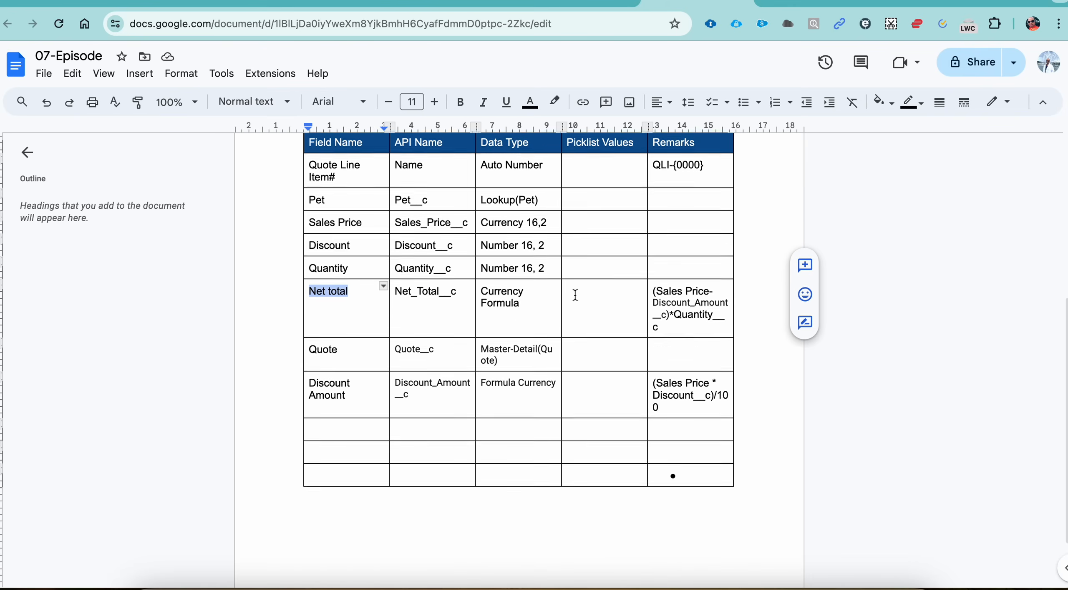
scroll(574, 293, "up", 5)
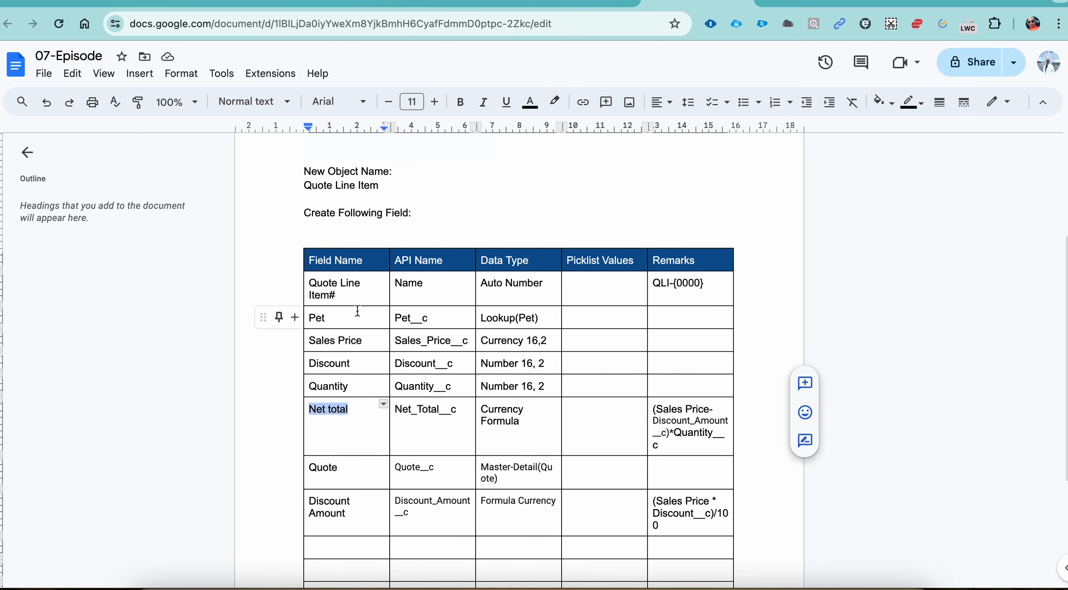
double_click(323, 319)
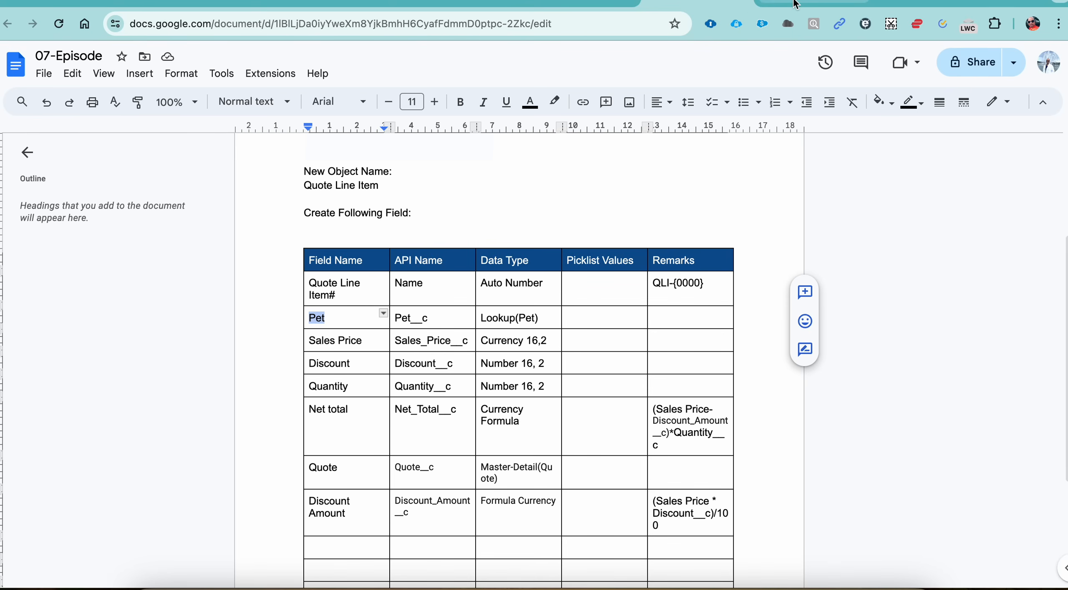
- Check the custom field API names in Salesforce's Quote Line Item field list, from Quote to Sales Price, and return to the 07-Episode document
left_click(812, 2)
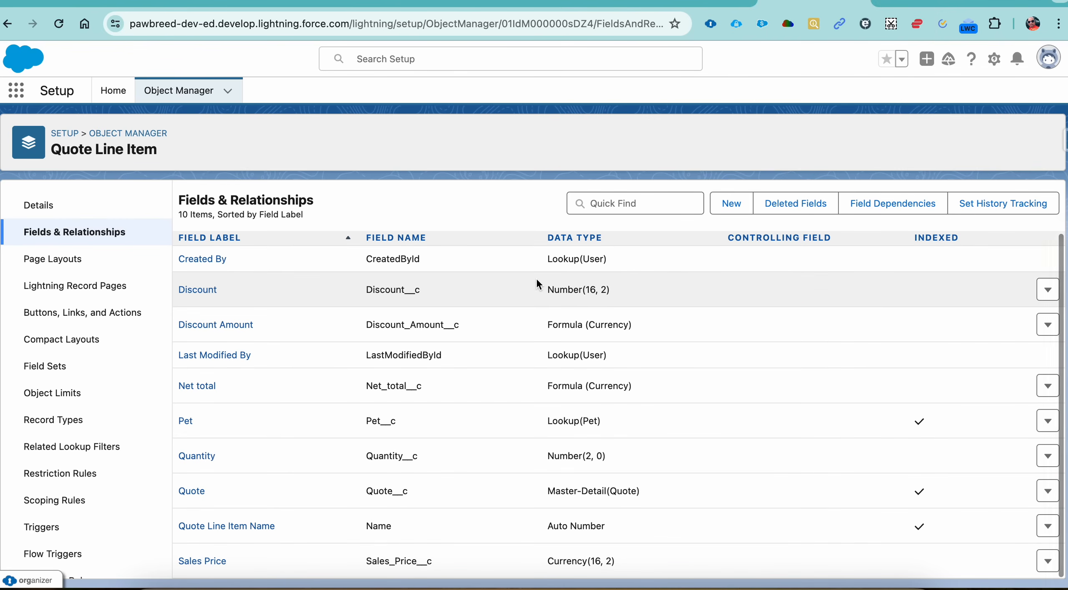
double_click(384, 494)
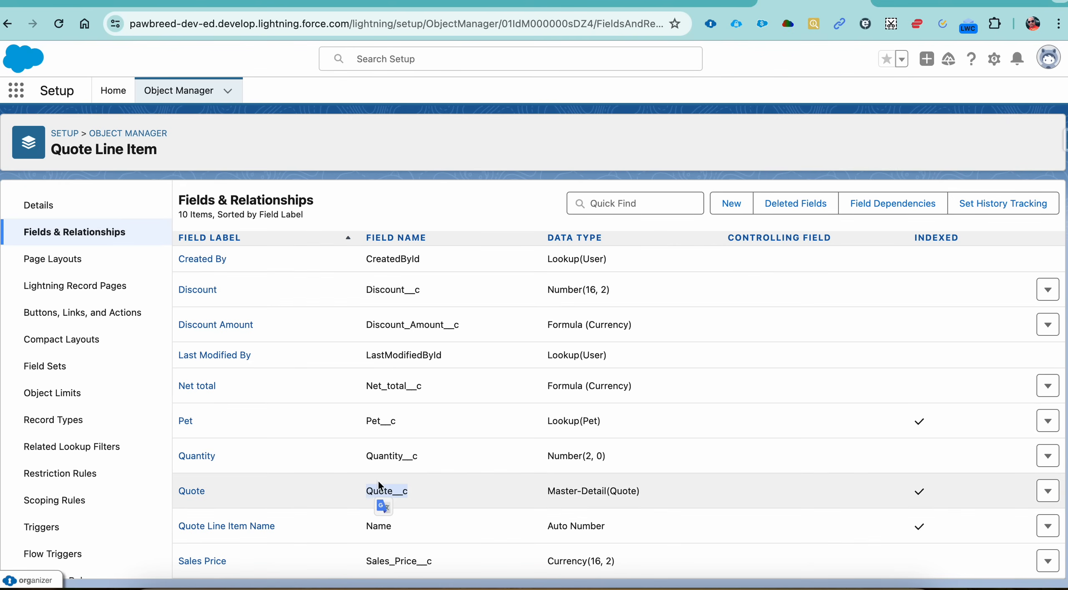
double_click(388, 490)
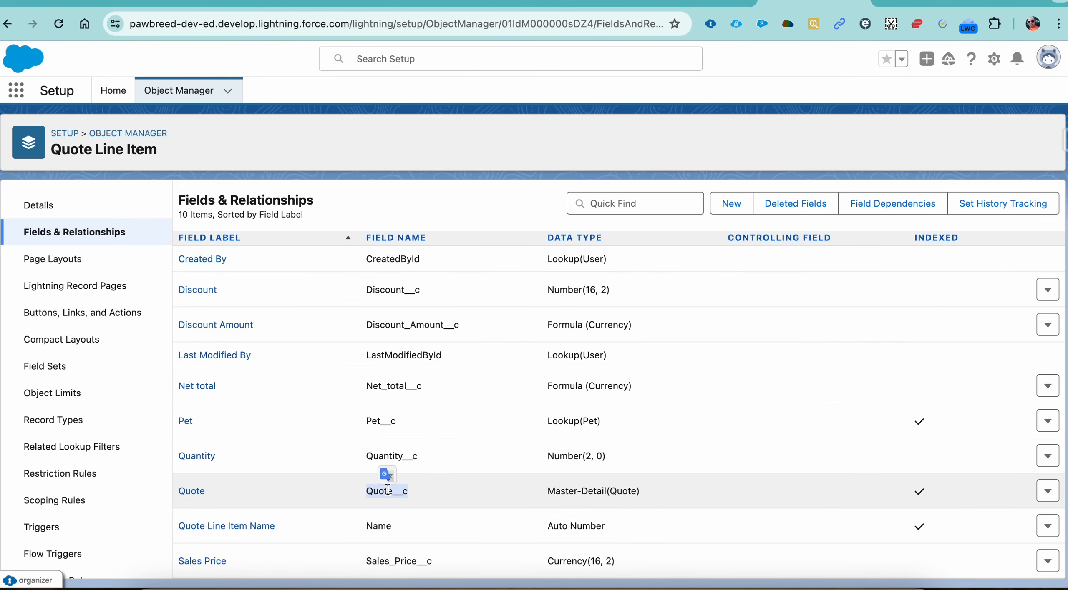
double_click(396, 454)
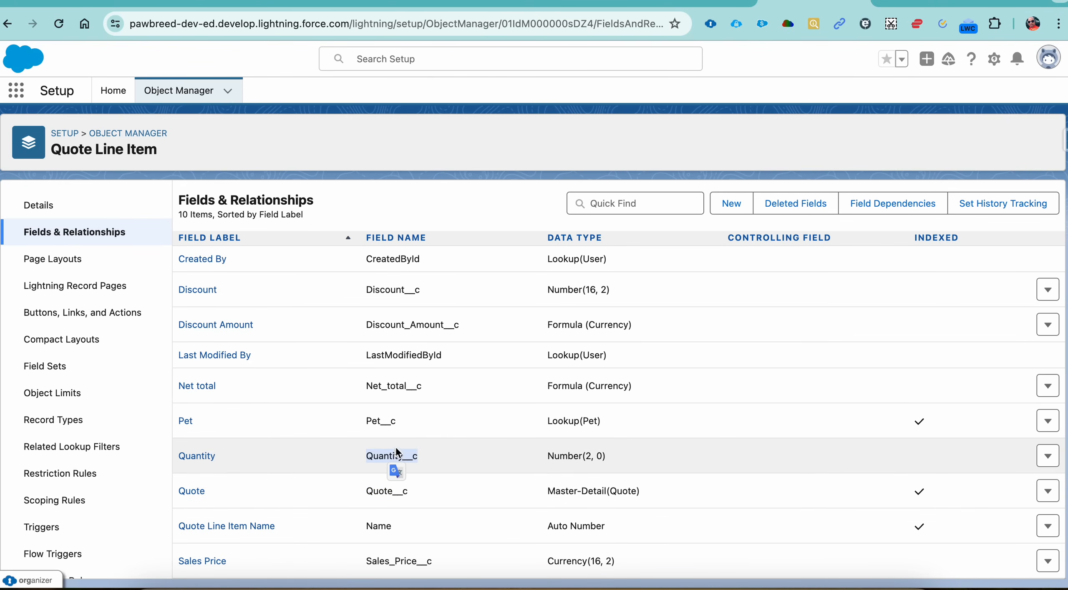
left_click(386, 421)
double_click(390, 383)
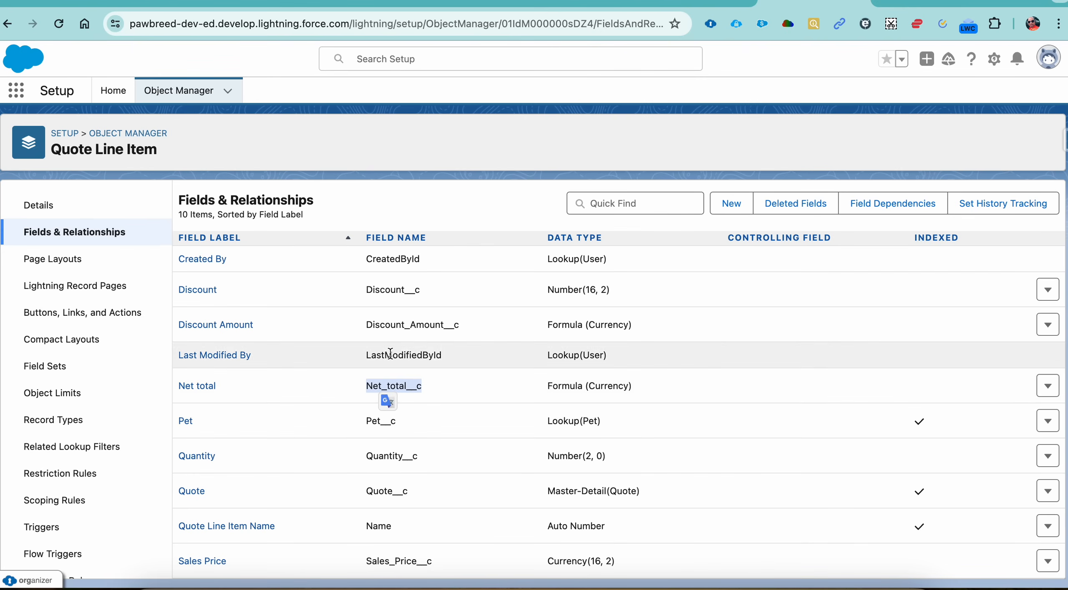
left_click(399, 325)
double_click(399, 325)
double_click(395, 289)
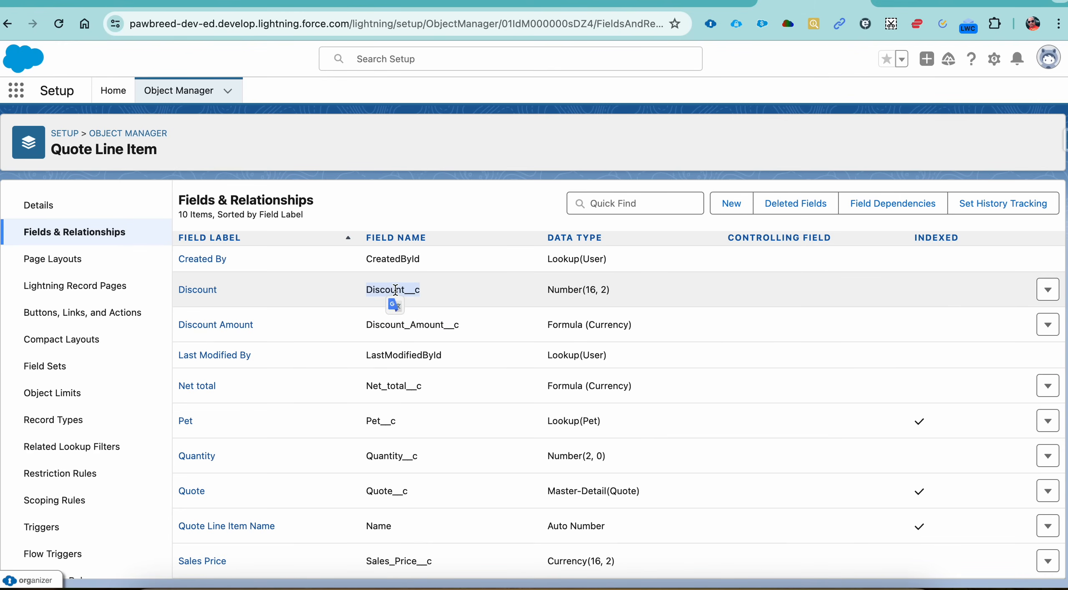
double_click(400, 558)
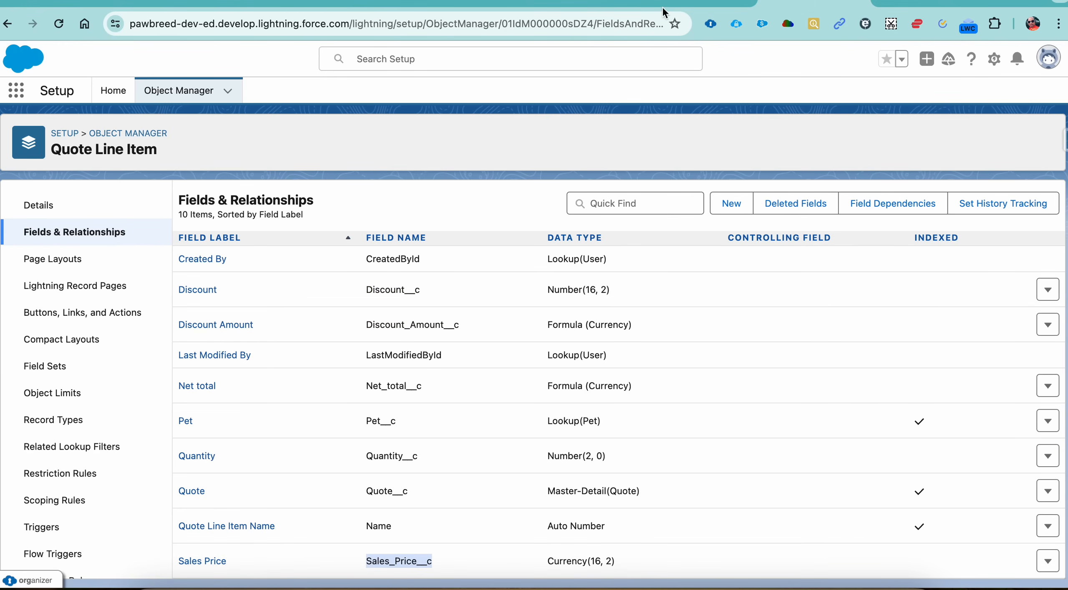
left_click(679, 1)
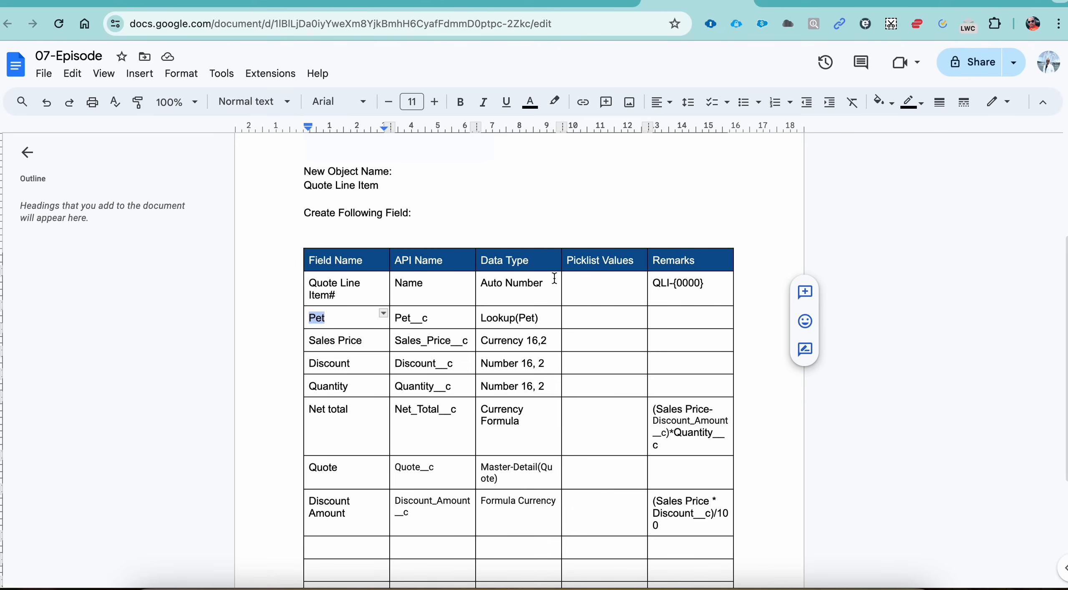